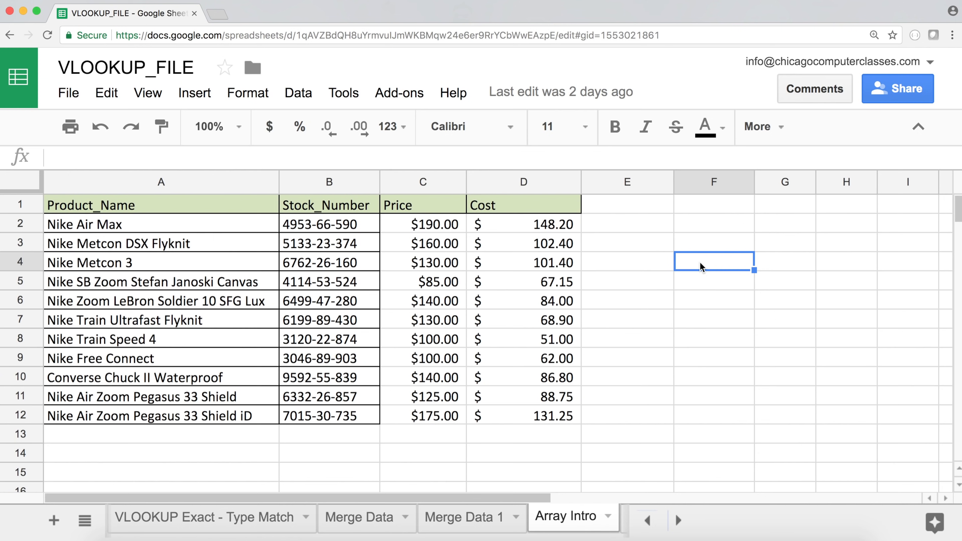
Enter the array formula ={1,2,3} in cell F3
key(Down)
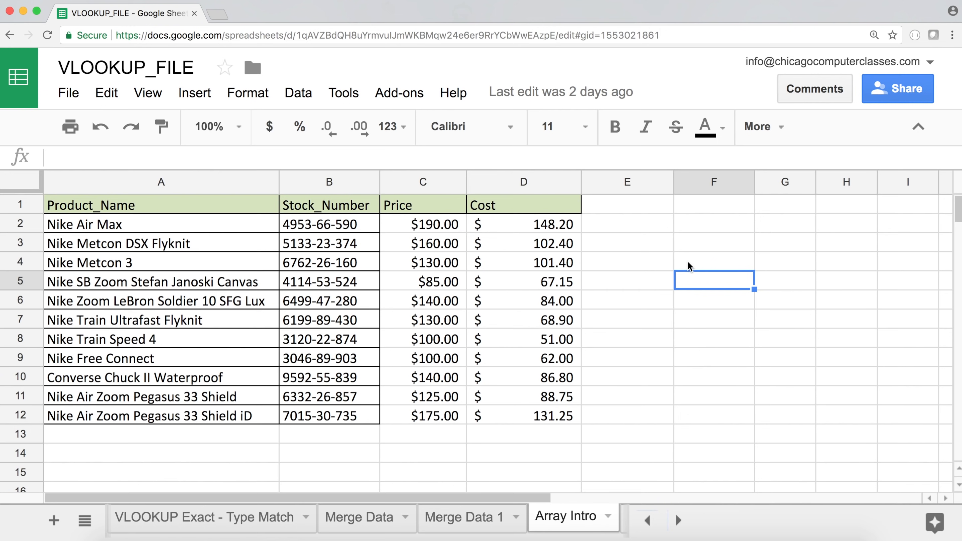
click(697, 245)
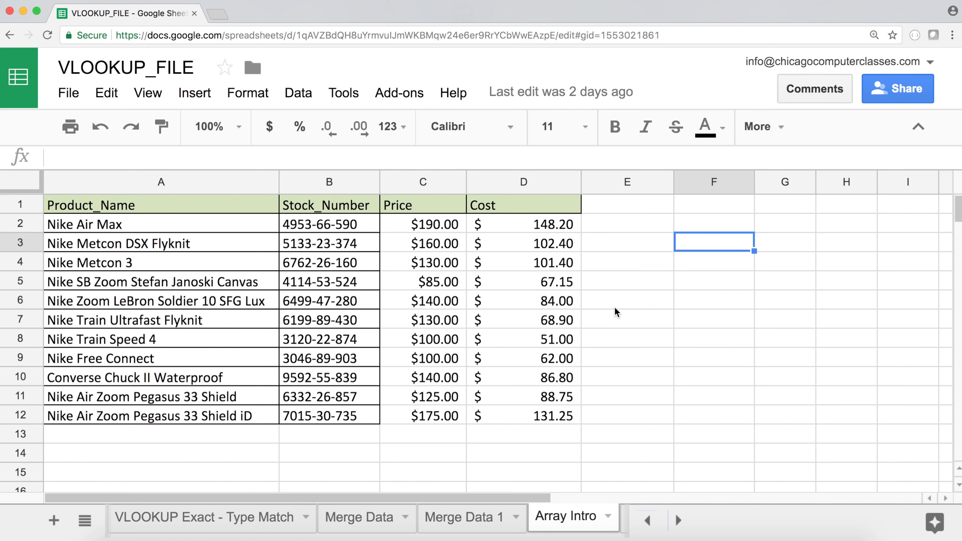
text(=)
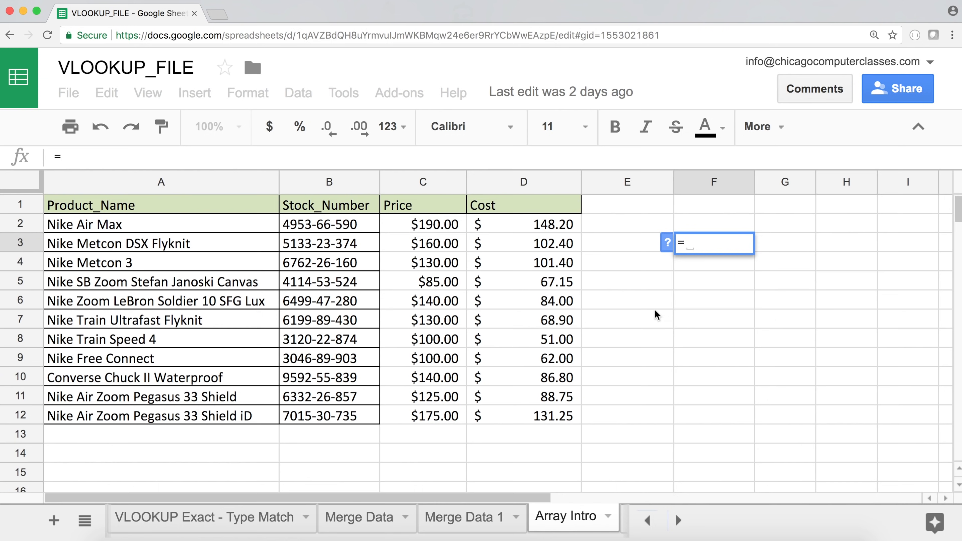
text({})
mouse_move(692, 243)
key(Left)
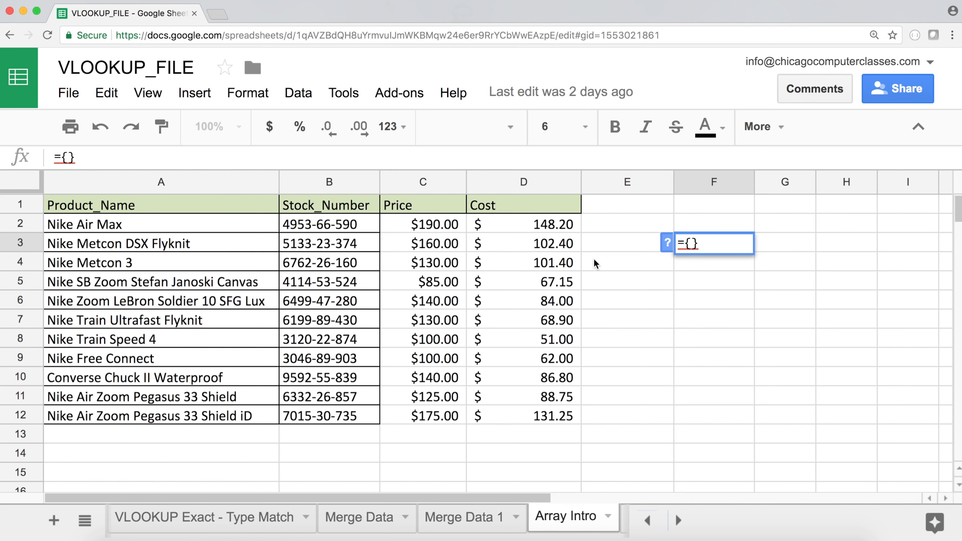
text(1,2,3)
click(693, 243)
click(707, 243)
key(Right)
key(Right)
key(Return)
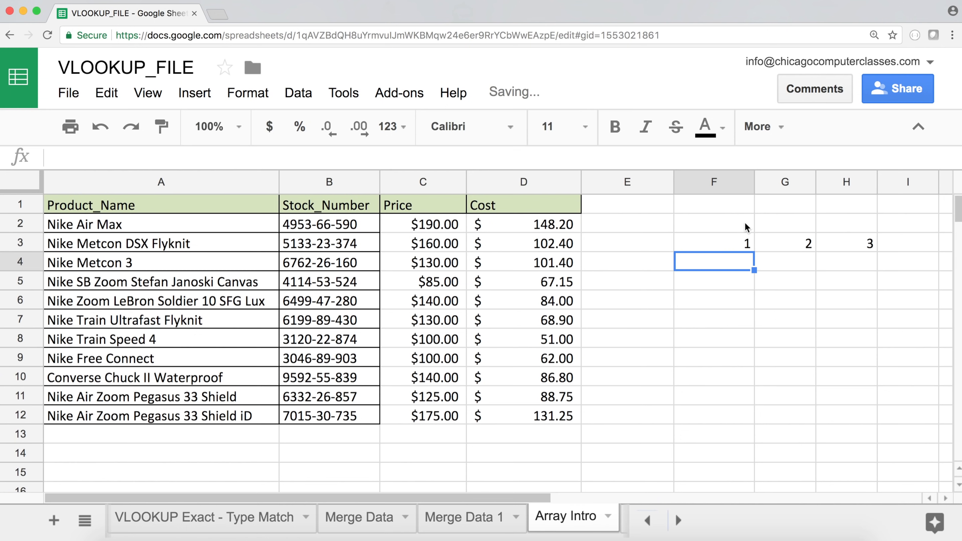
Inspect the array formula in F3 and the contents of the neighbouring cells G3 and H3
click(737, 247)
double_click(734, 243)
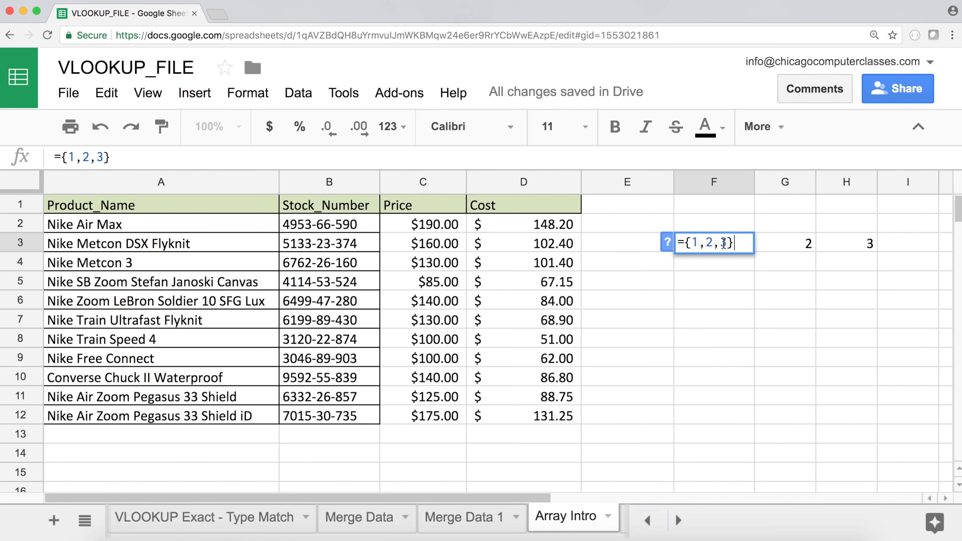
key(Return)
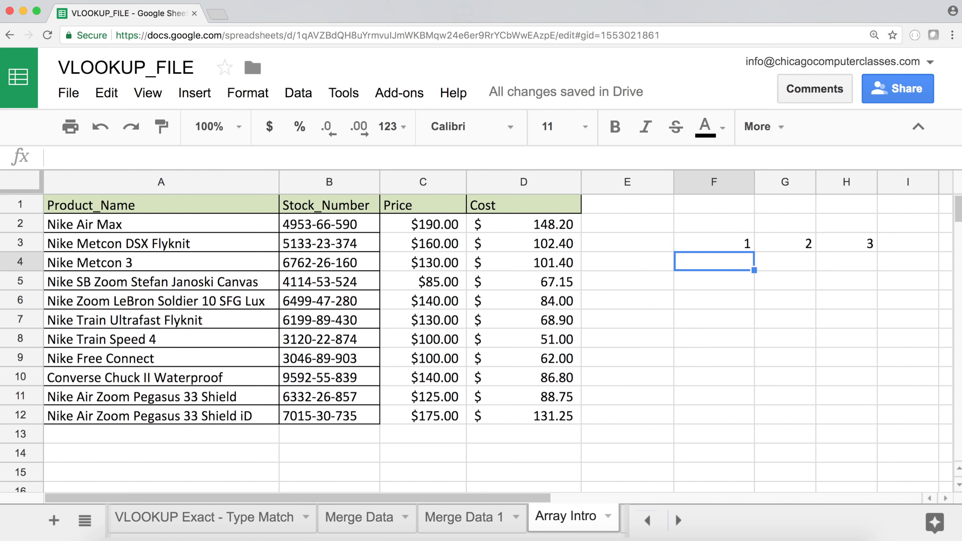
click(744, 243)
click(780, 246)
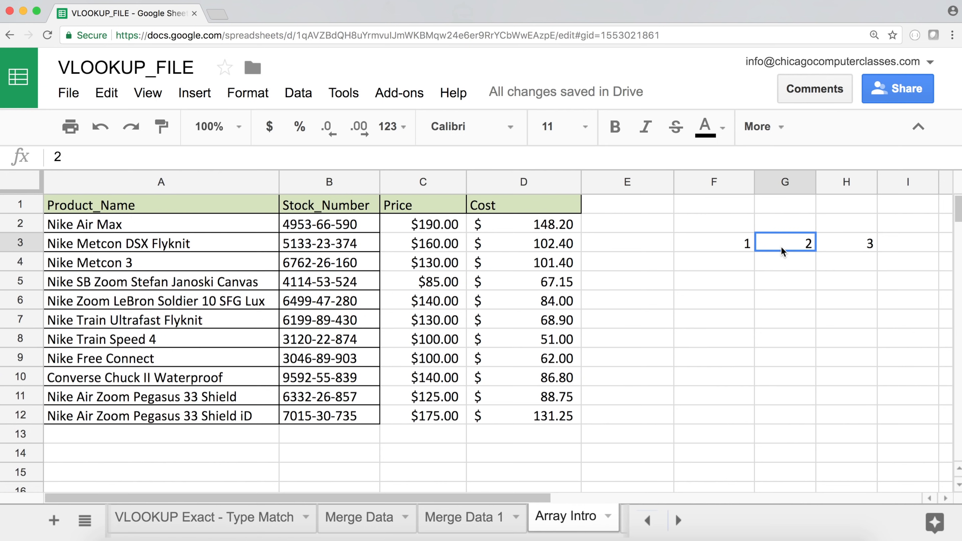
click(848, 243)
Extend the array formula in F3 with a second row so it reads ={1,2,3;4,5,6}
click(742, 244)
double_click(739, 242)
drag(700, 245, 719, 242)
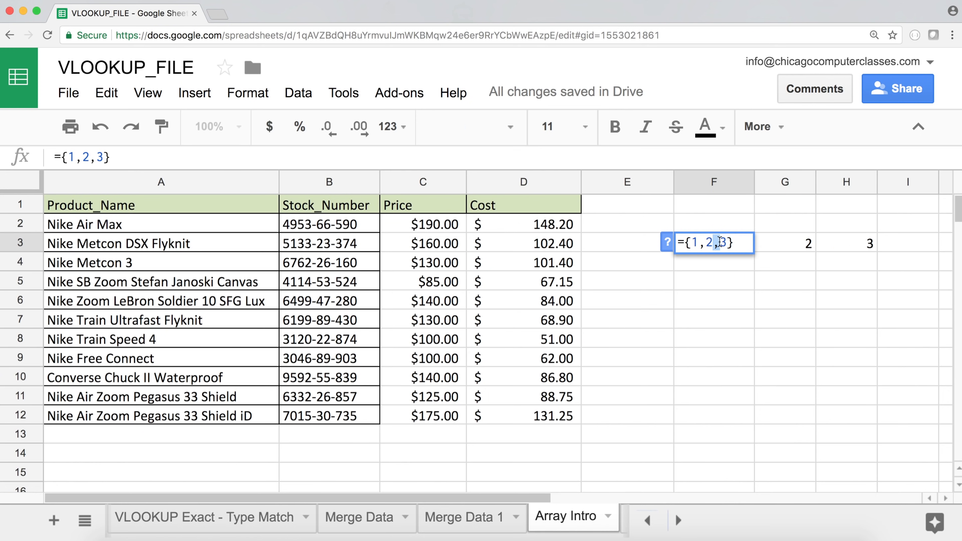
drag(699, 243, 705, 242)
click(705, 242)
text(;)
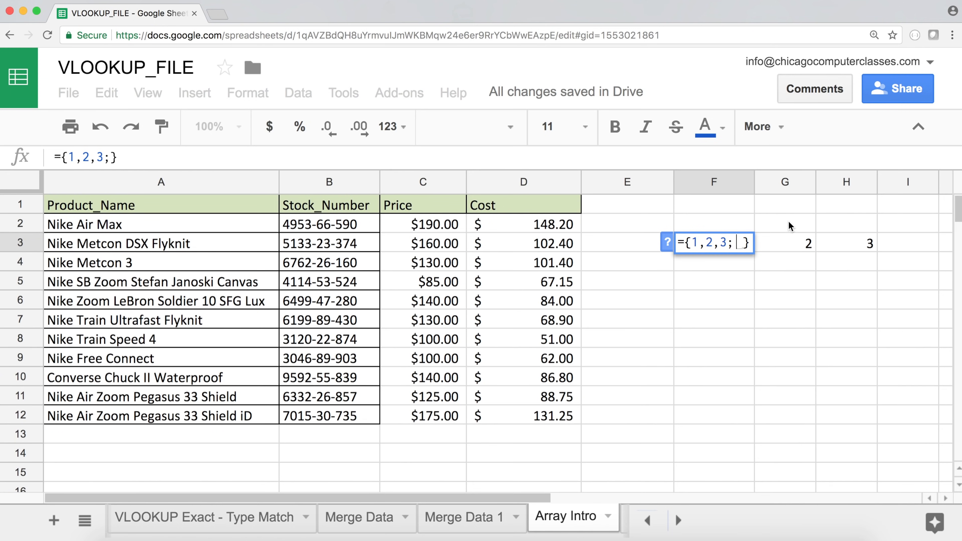
text(4,5,6)
drag(725, 243, 695, 245)
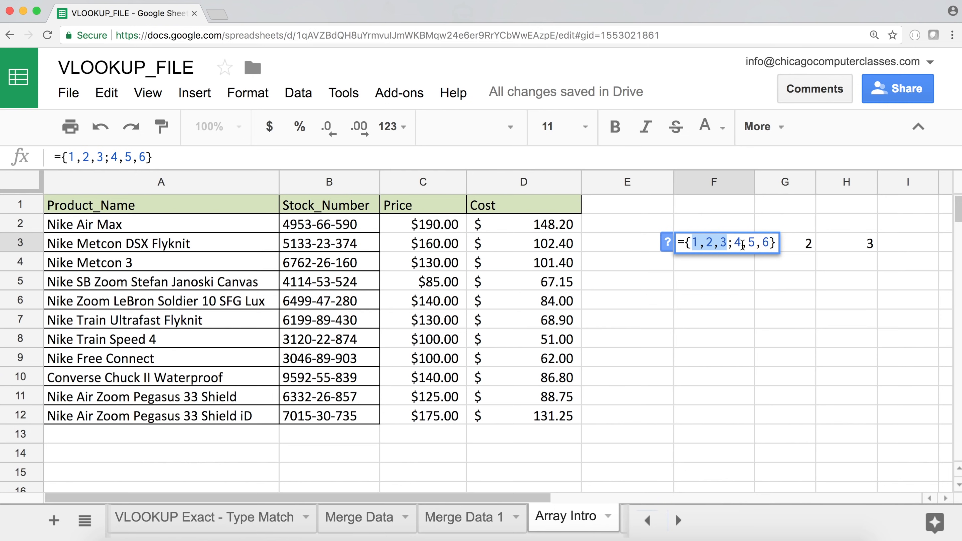
drag(732, 244, 770, 242)
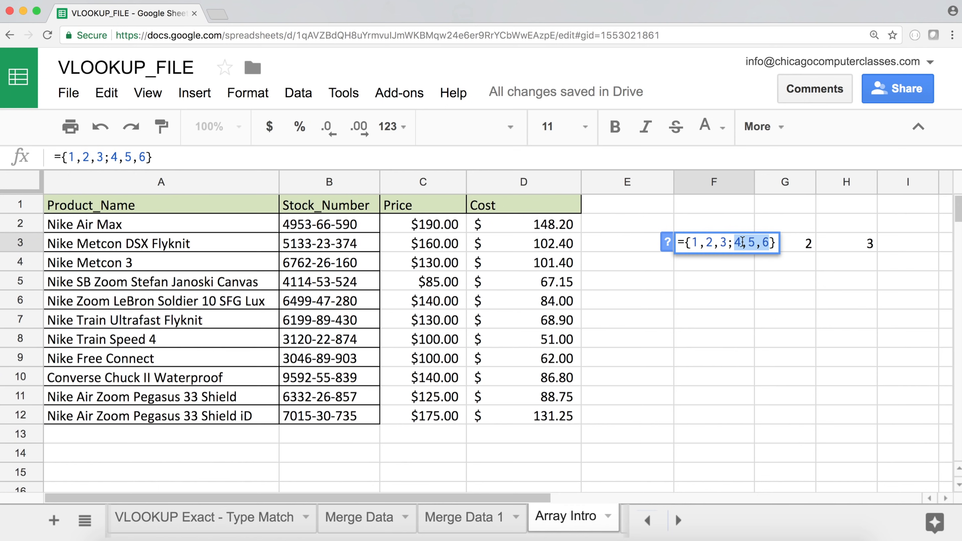
key(Return)
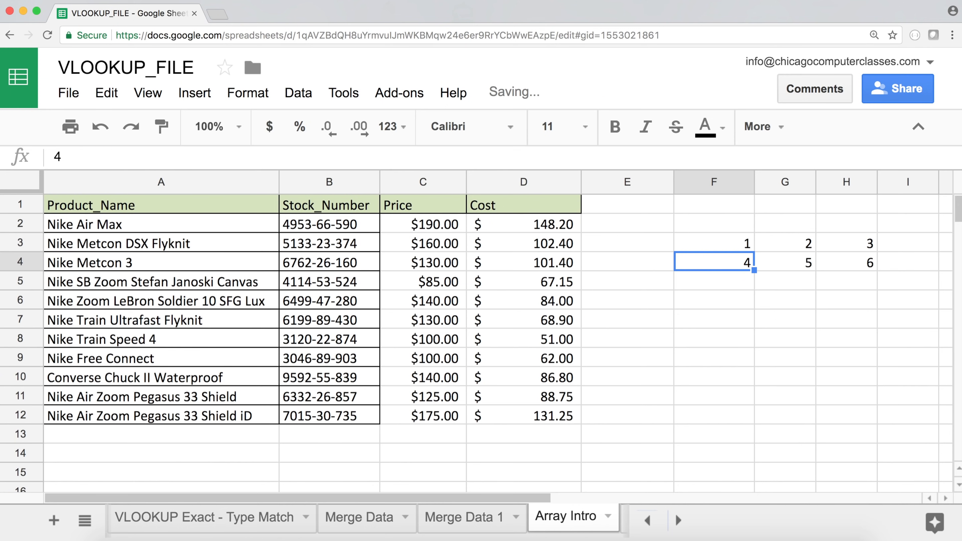
Add a third row with 7,5,4 to the array in F3, giving ={1,2,3;4,5,6;7,5,4}
double_click(733, 246)
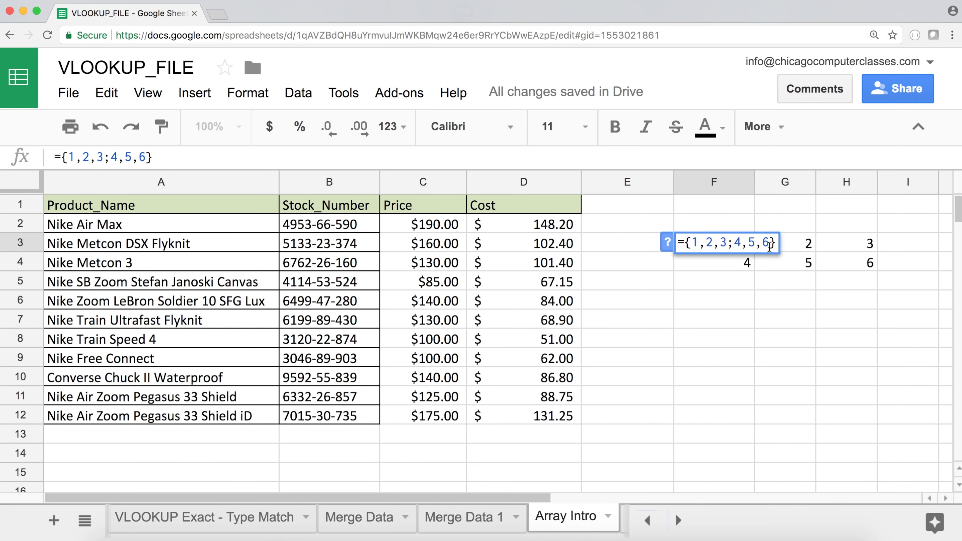
text(;)
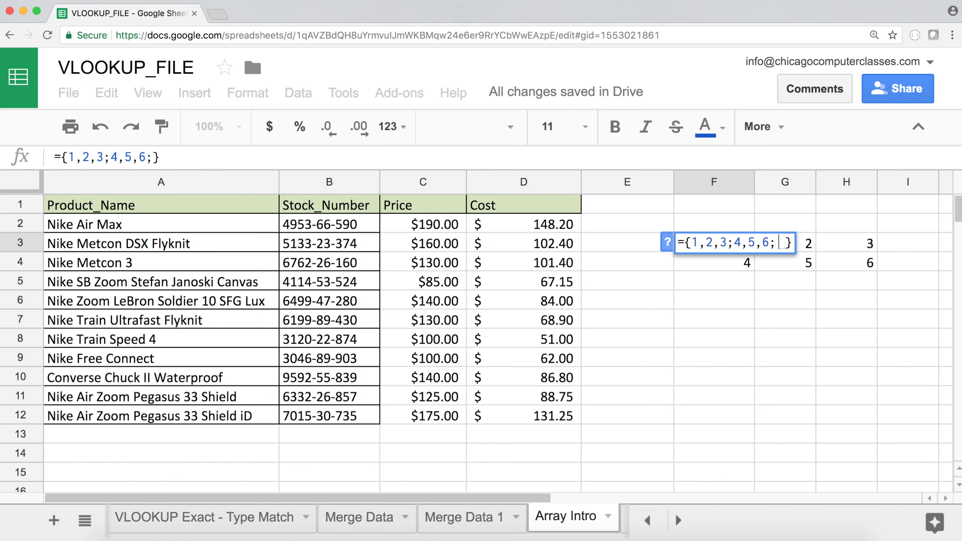
text(6;7;8)
key(BackSpace)
key(BackSpace)
key(BackSpace)
key(BackSpace)
key(BackSpace)
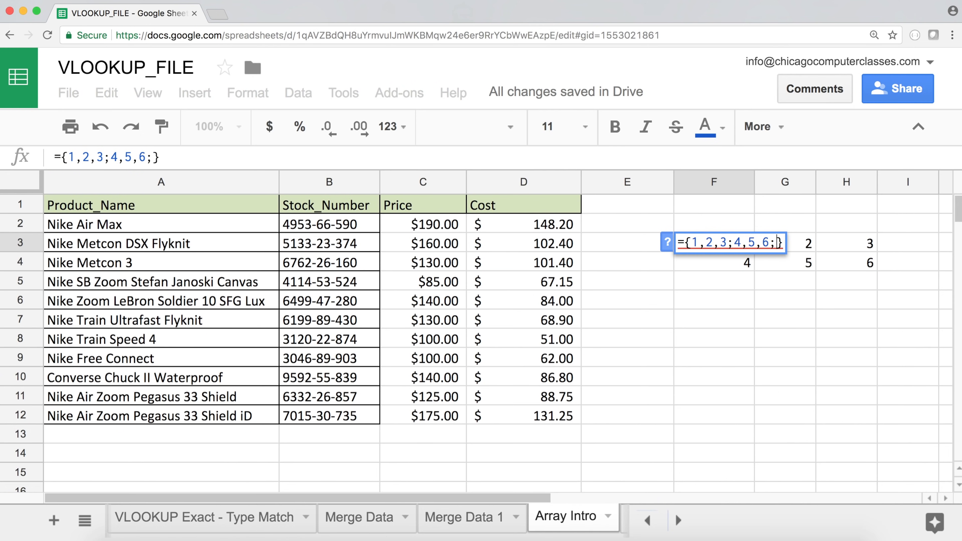
text(7,5,4)
key(Return)
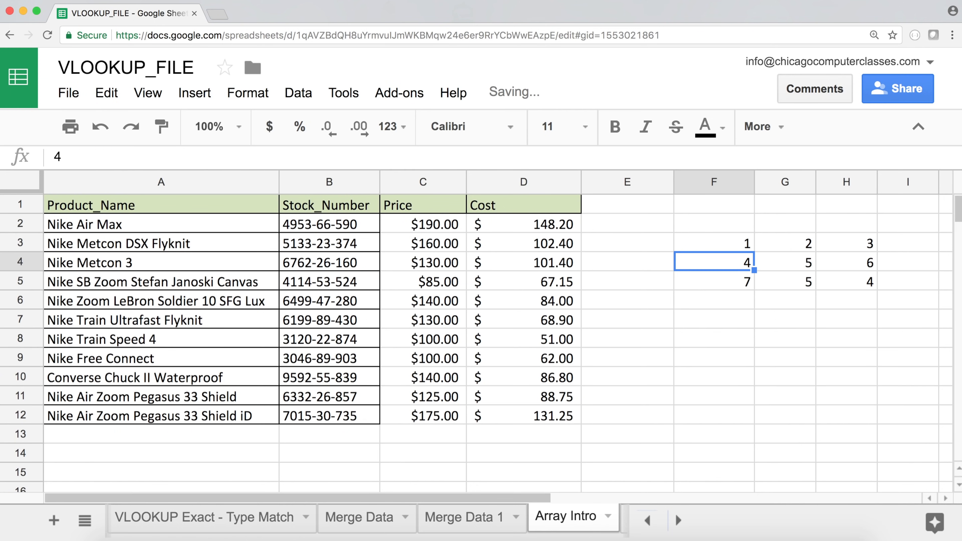
Review how commas and semicolons separate columns and rows in the F3 array formula
click(732, 246)
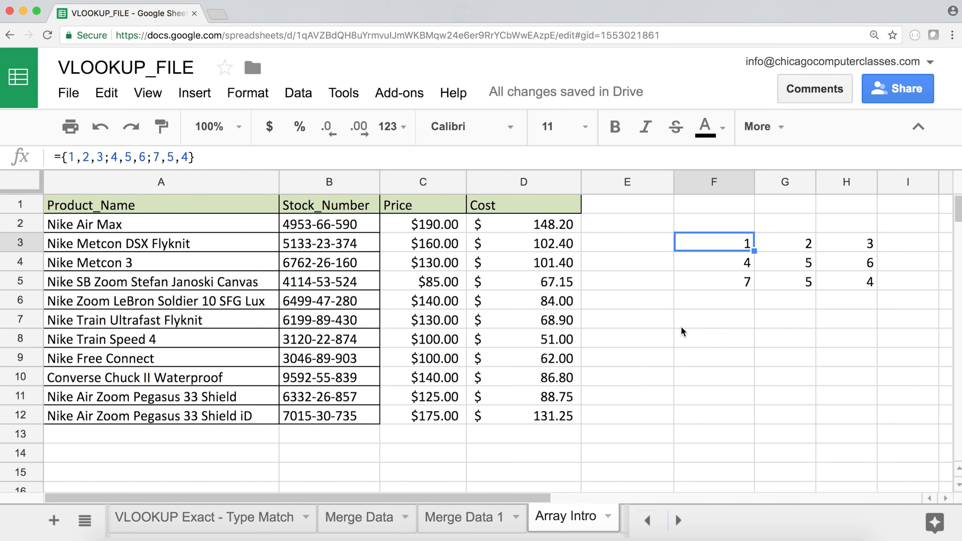
click(710, 245)
double_click(711, 245)
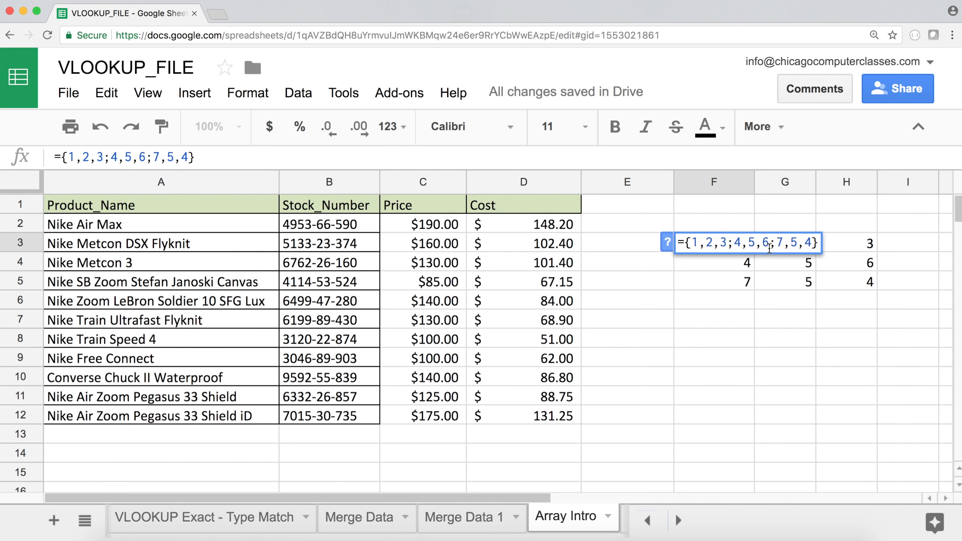
drag(695, 242, 735, 242)
key(Return)
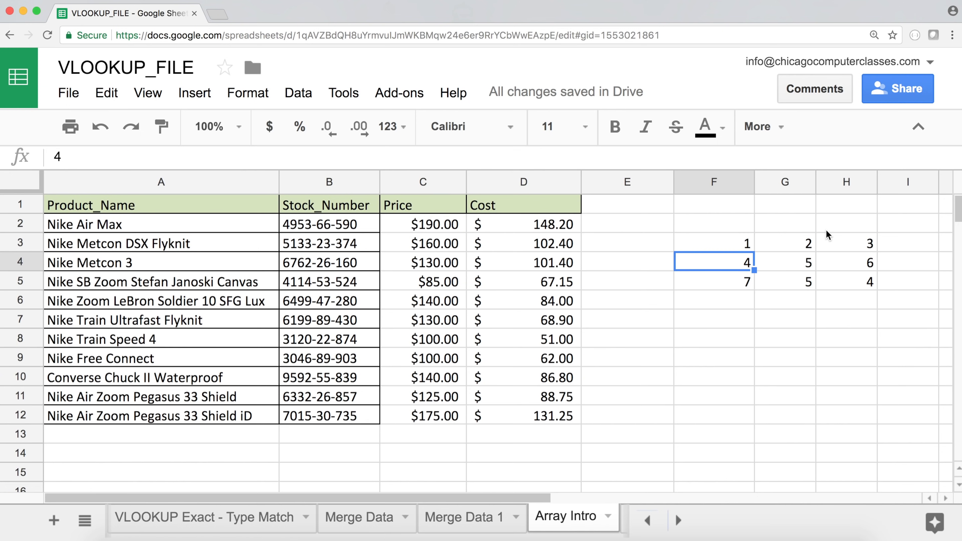
Clear the three-row array from the range F3:H5
drag(728, 248, 829, 288)
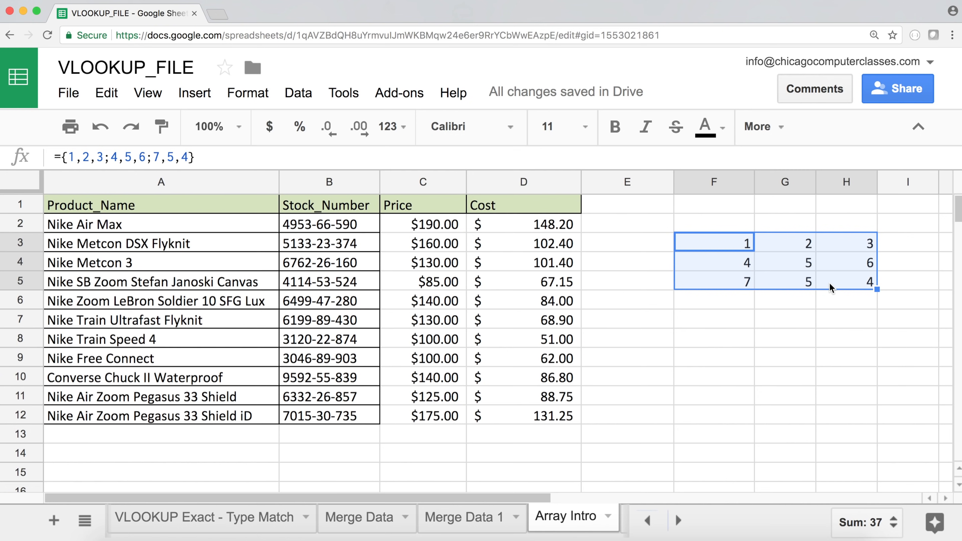
key(Delete)
key(Up)
key(Left)
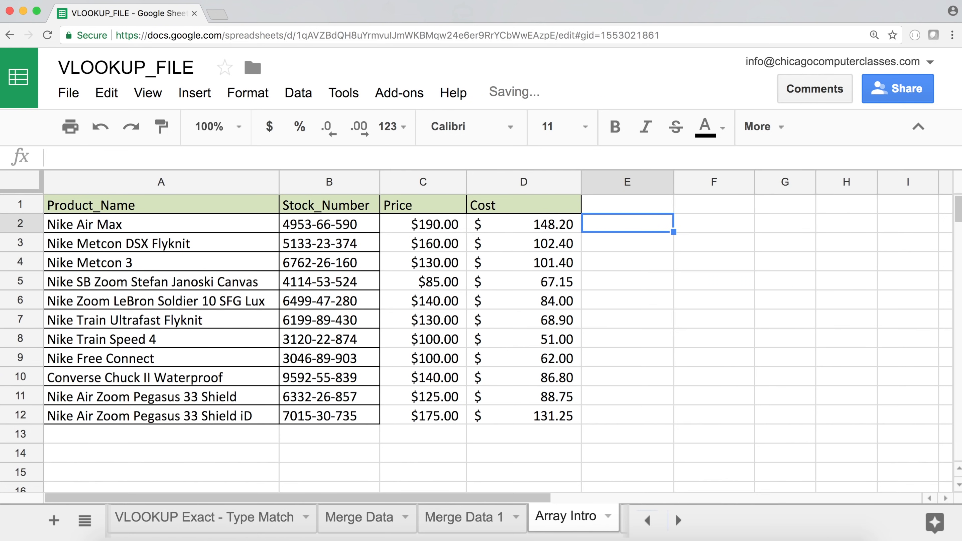
key(Right)
key(Down)
key(Left)
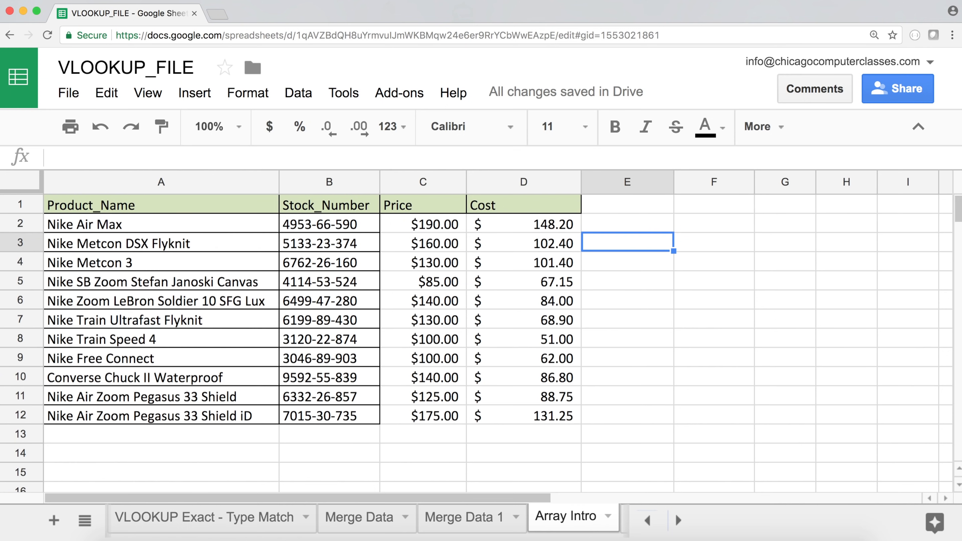
key(Up)
text(=)
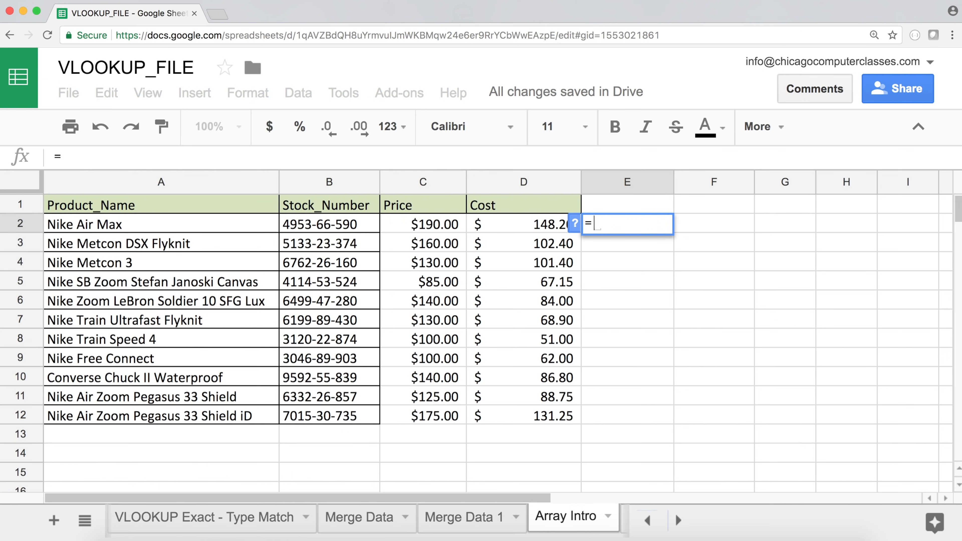
key(Escape)
Enter the array formula ={D2:D12,C2:C12} in F2 to place the Cost column before the Price column
key(Right)
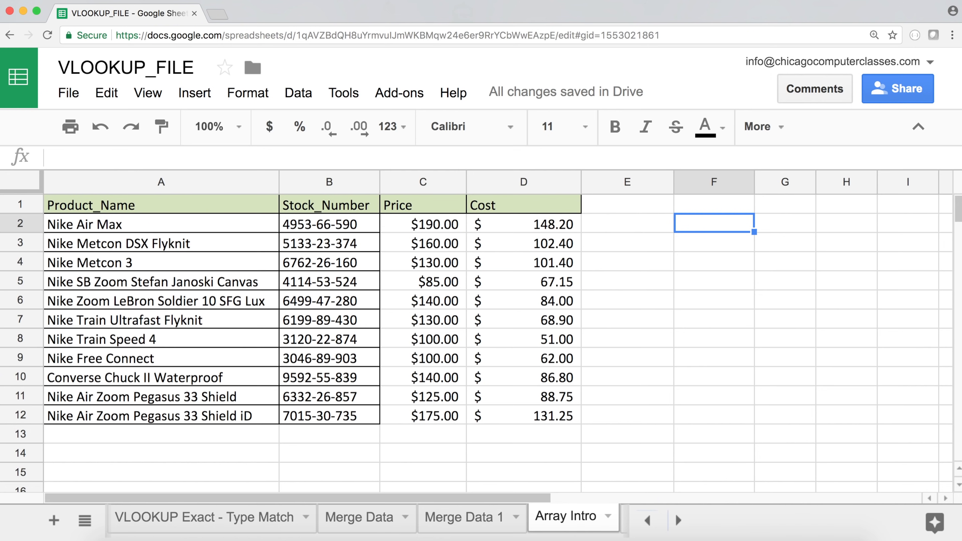
text(={)
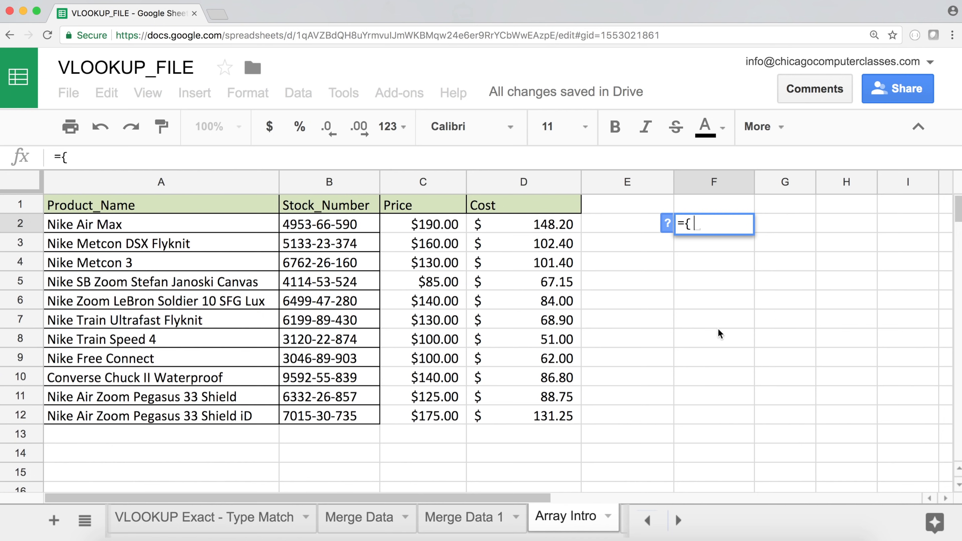
drag(535, 223, 520, 421)
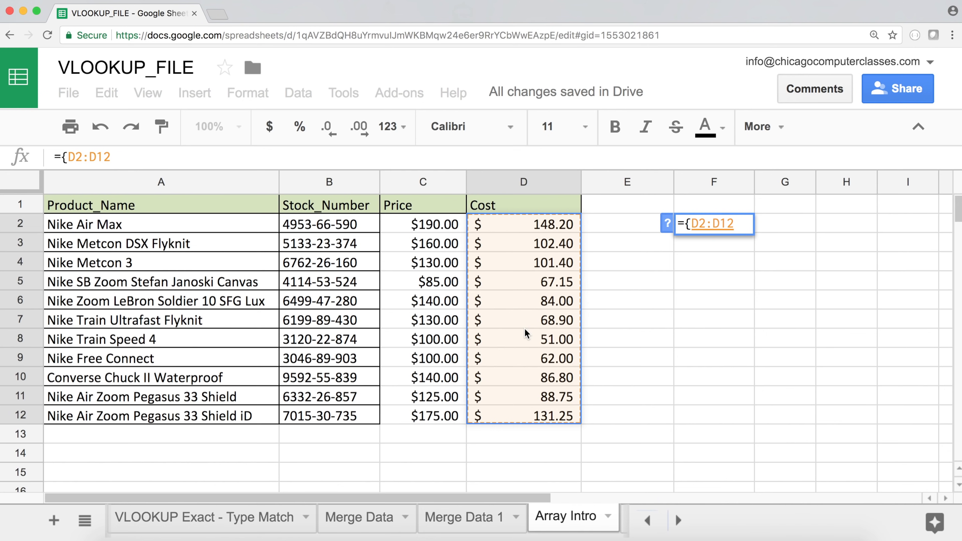
text(,)
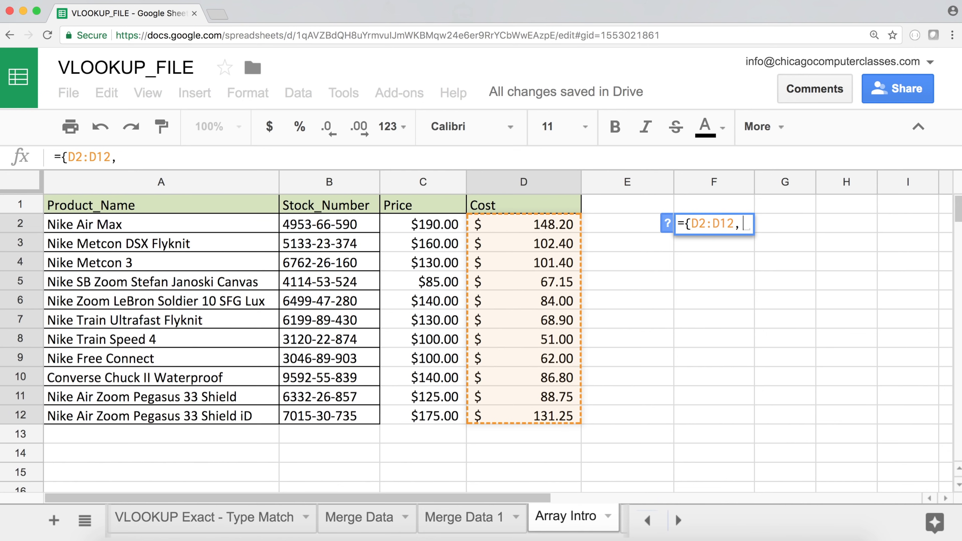
drag(425, 230, 441, 418)
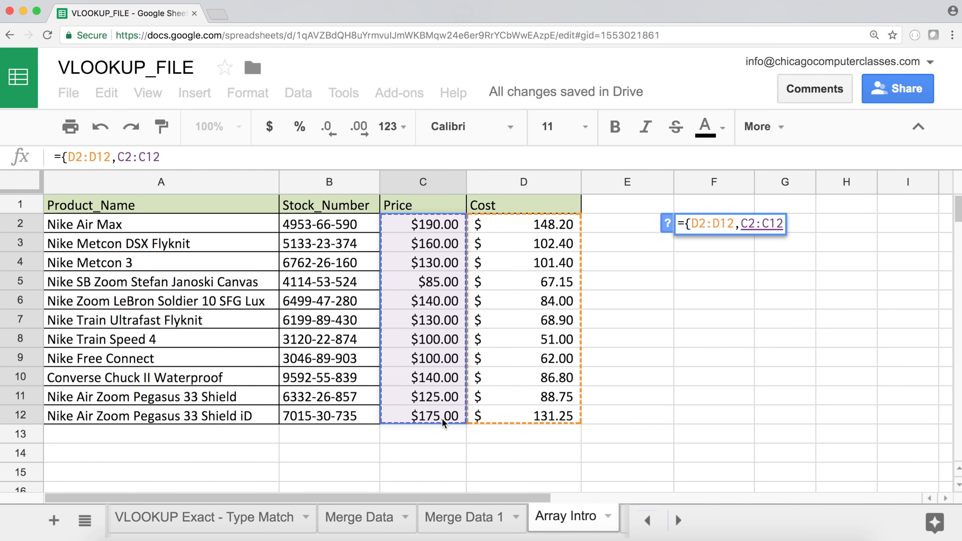
text(})
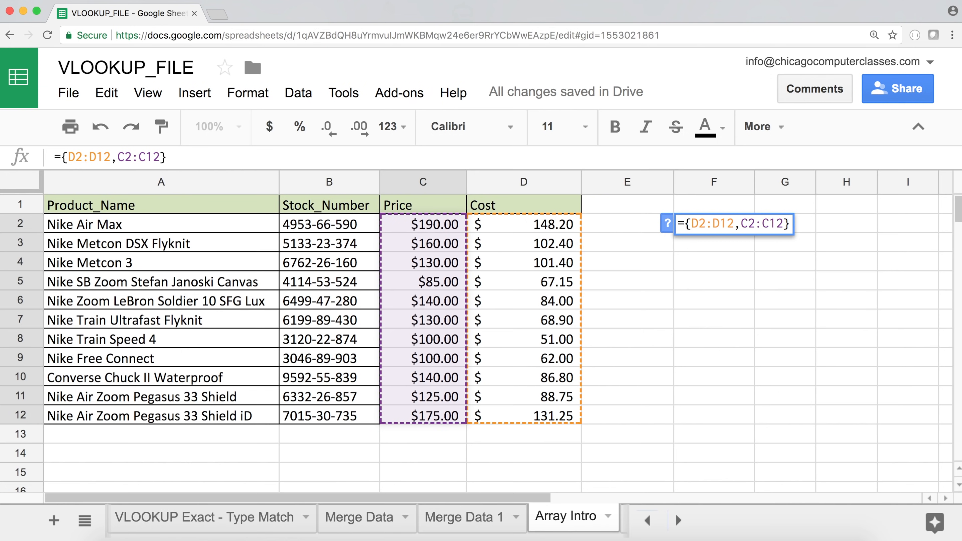
key(Return)
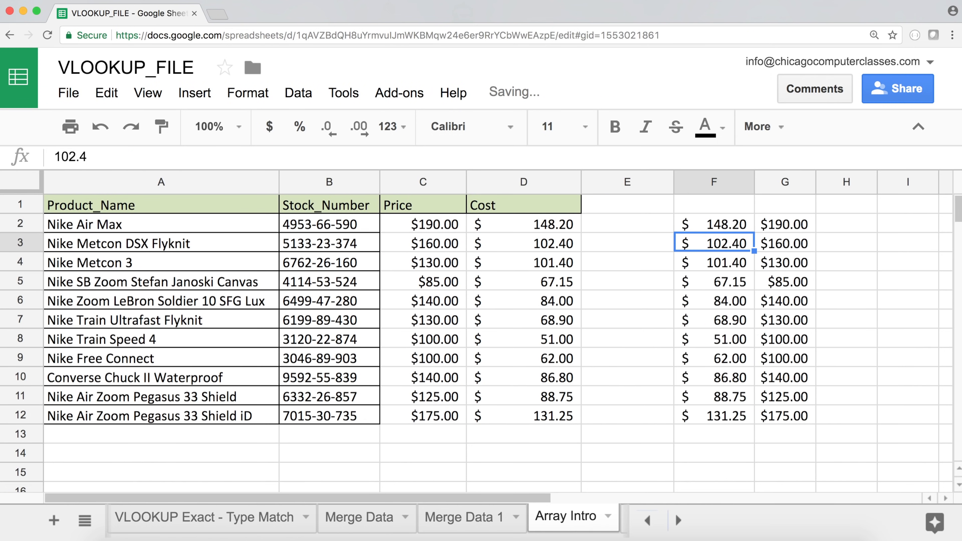
Examine the array formula in F2 and the Cost and Price columns it outputs in F and G
click(723, 223)
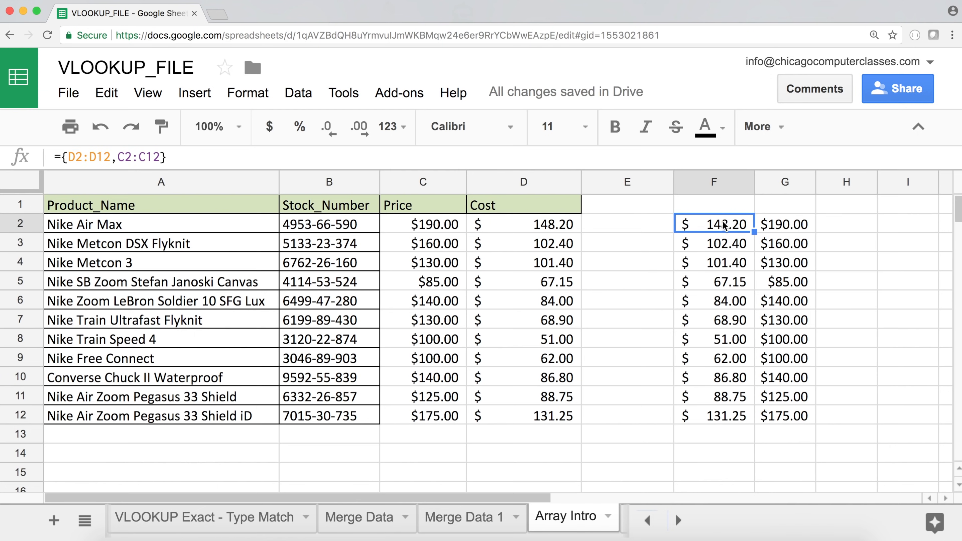
double_click(722, 222)
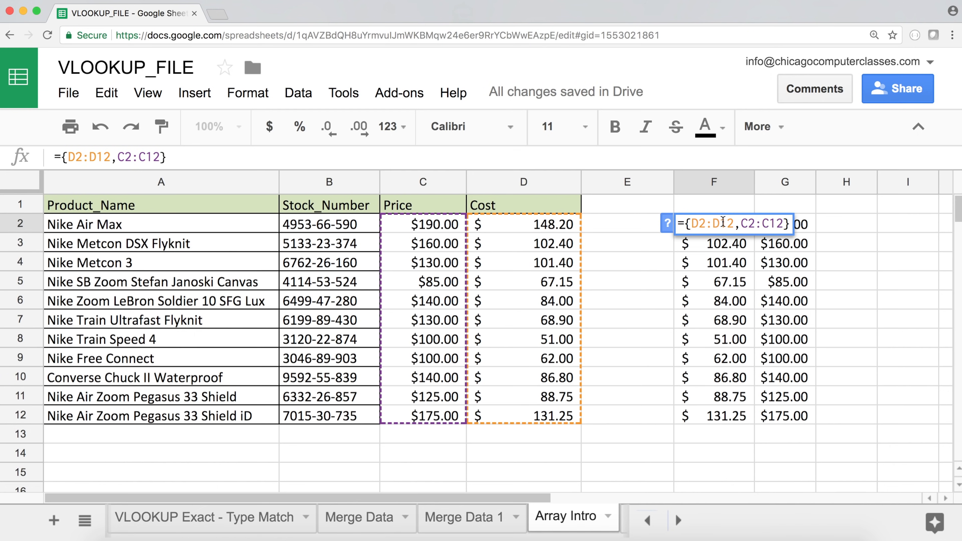
key(Return)
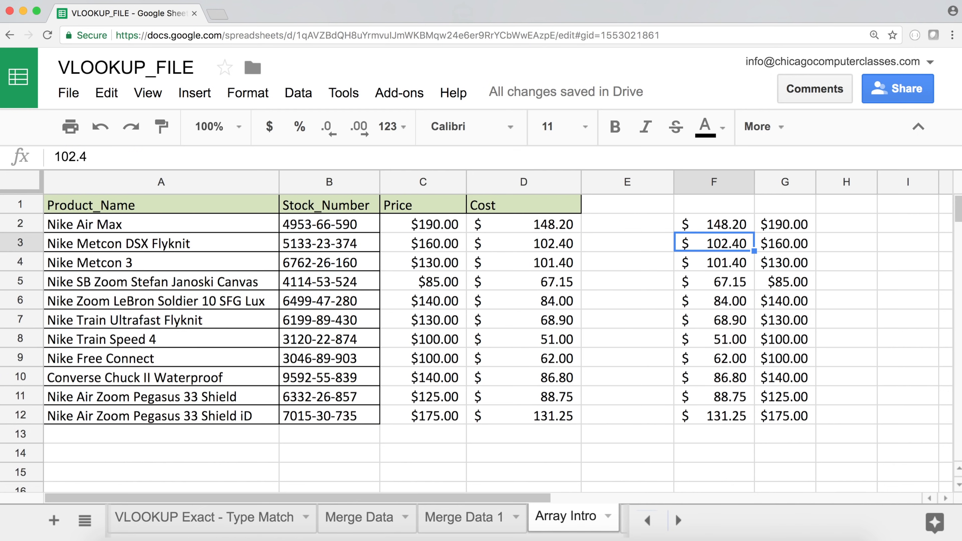
drag(715, 223, 708, 415)
drag(797, 223, 778, 398)
click(741, 224)
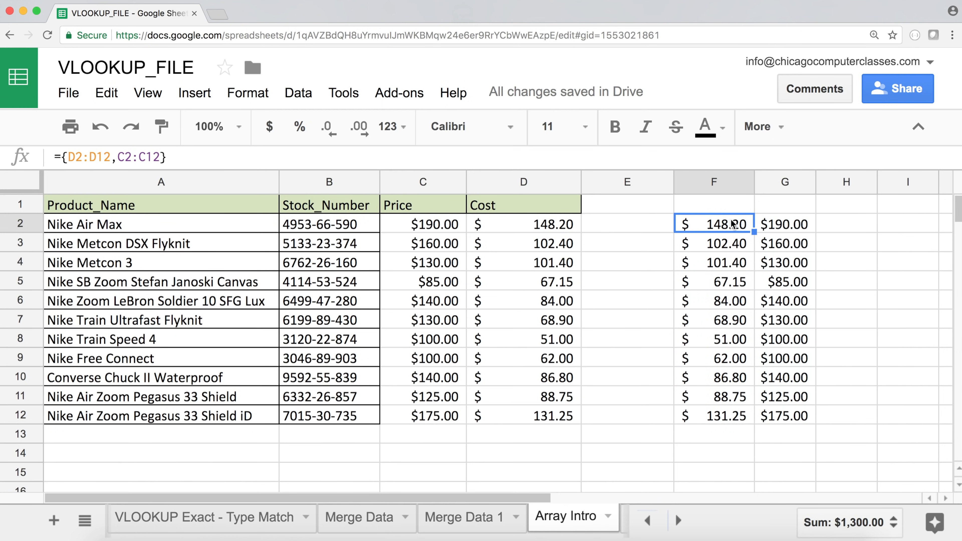
Extend the array formula in F2 to ={D2:D12,C2:C12,A2:A12} so the product names follow the Price column
double_click(741, 224)
click(783, 224)
text(,)
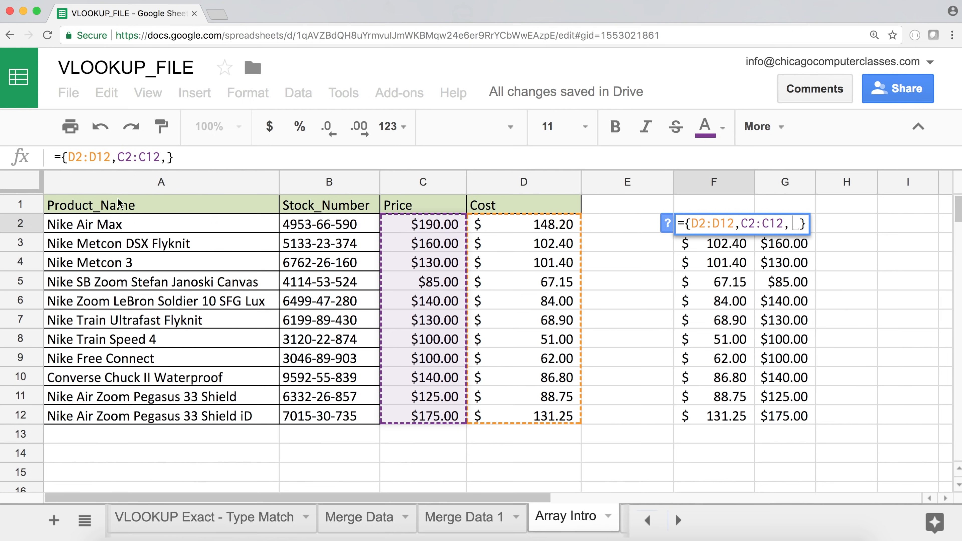
drag(130, 229, 155, 423)
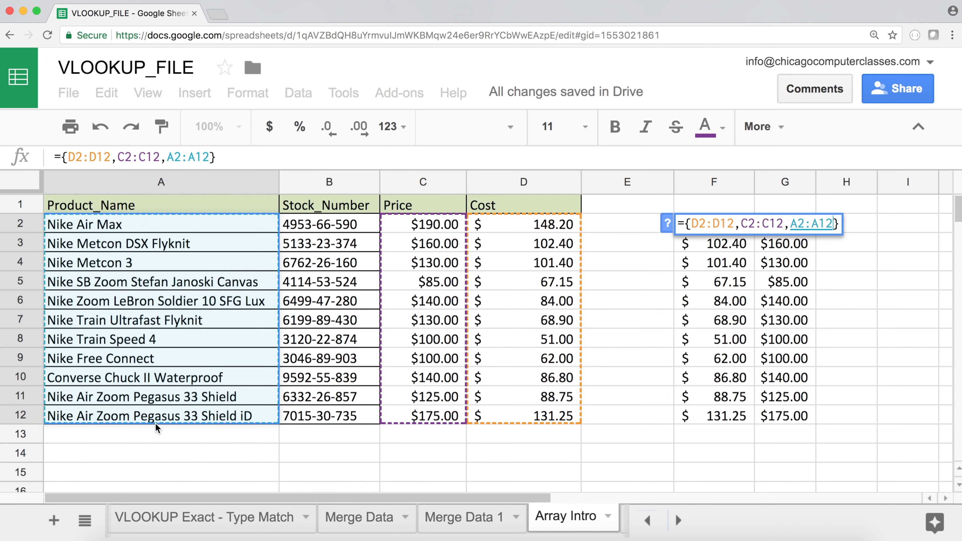
key(Return)
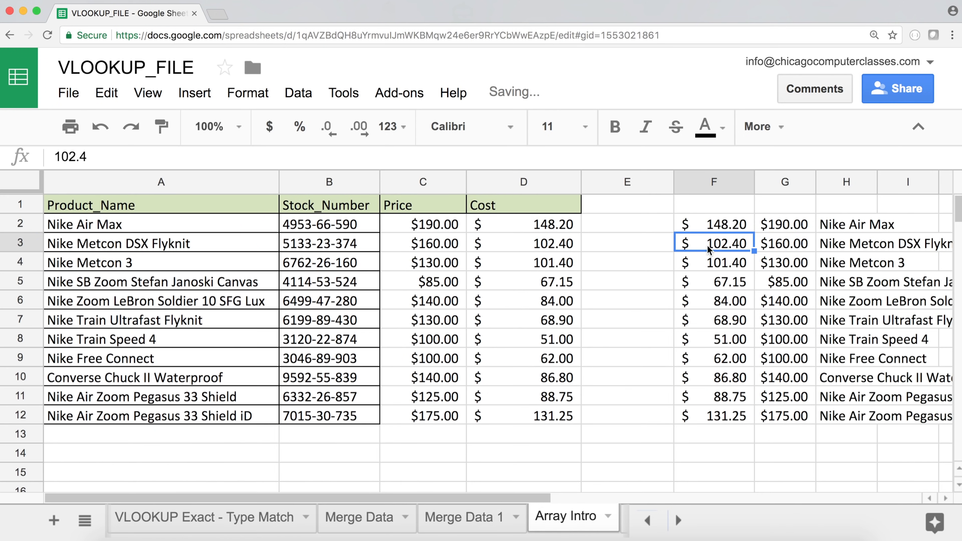
Clear the three-column array output from the range F2:H12
drag(729, 220, 832, 418)
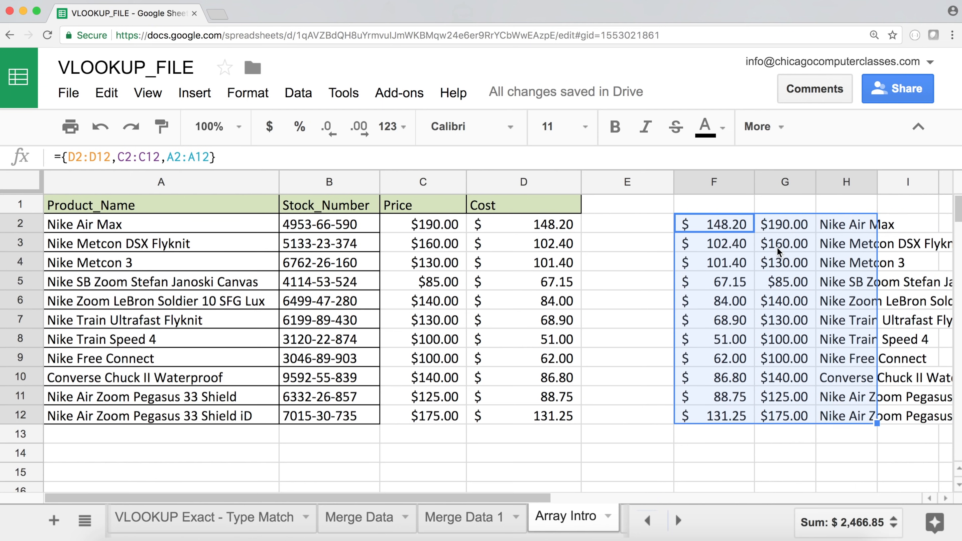
click(719, 225)
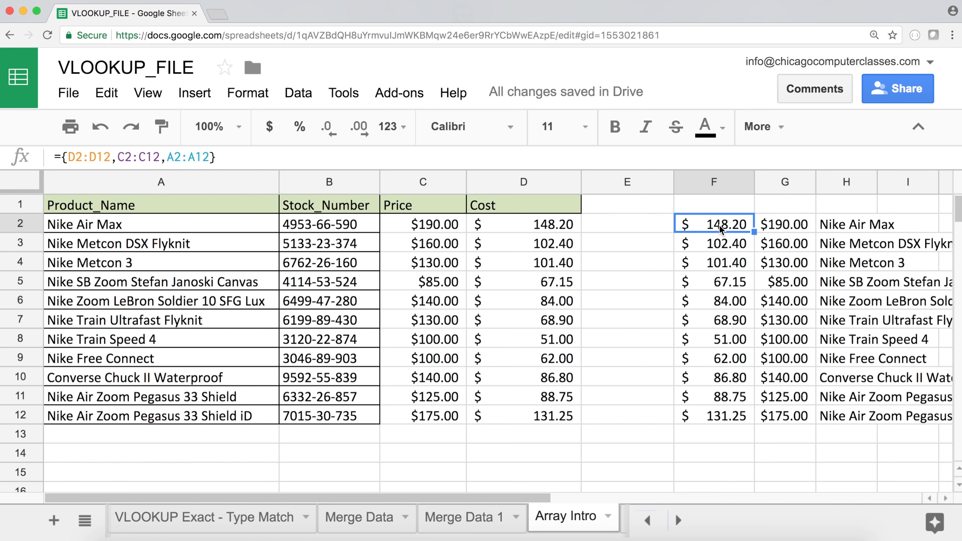
drag(718, 225, 841, 415)
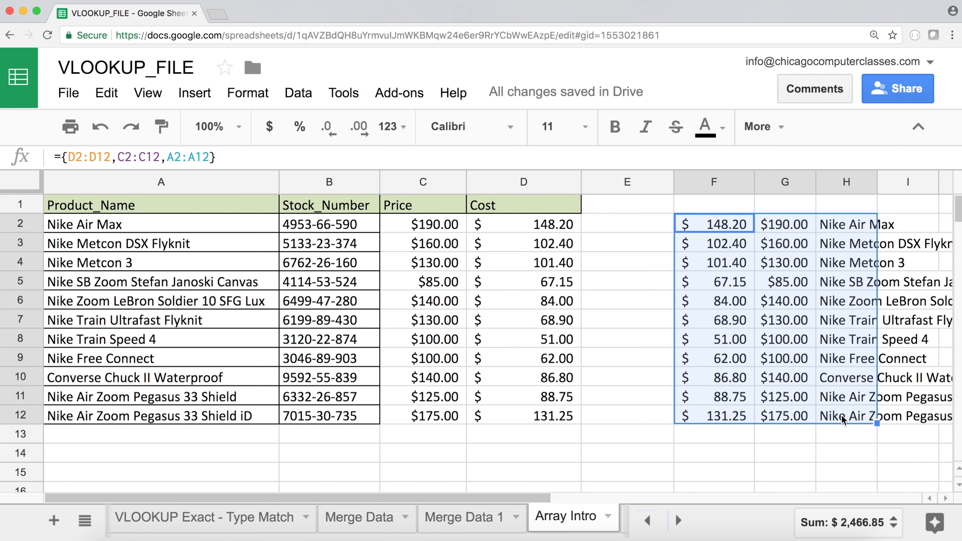
drag(701, 228, 837, 418)
key(Delete)
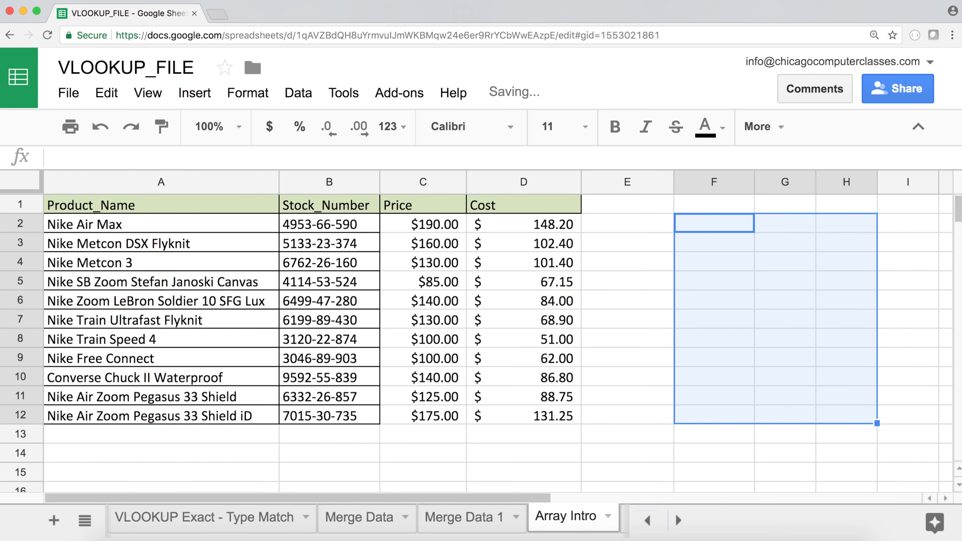
key(Up)
key(Down)
key(Down)
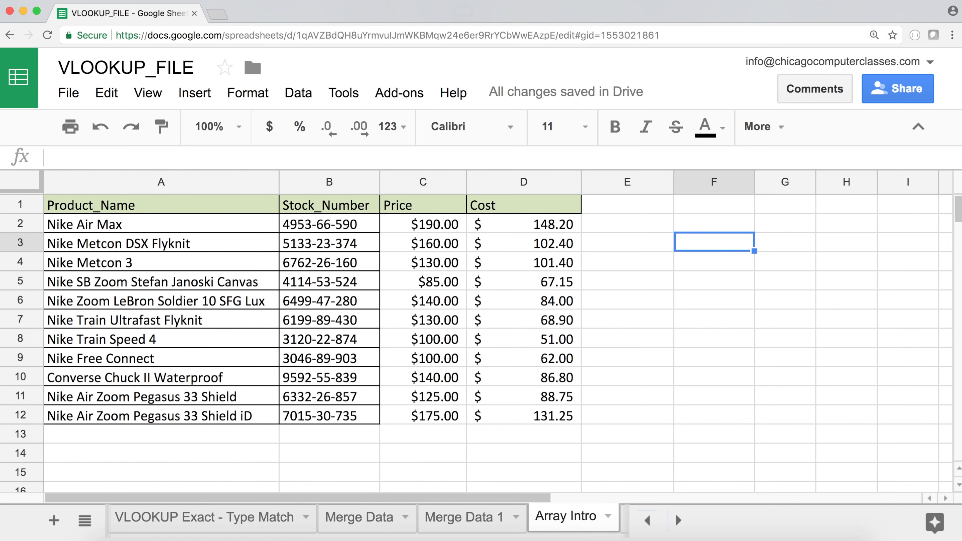
Start a VLOOKUP formula in F2 with the stock number "6199-89-430" as the search key
click(713, 222)
text(=vl)
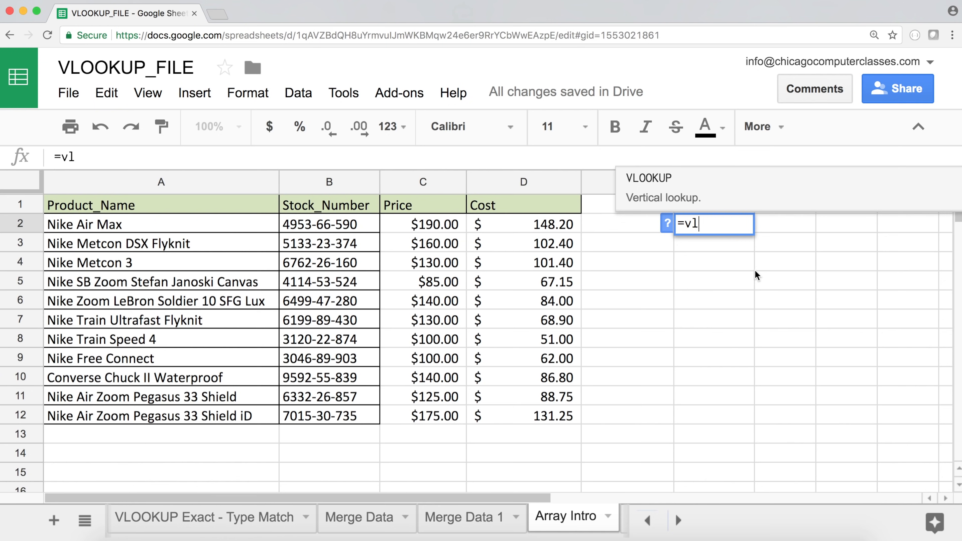
key(Tab)
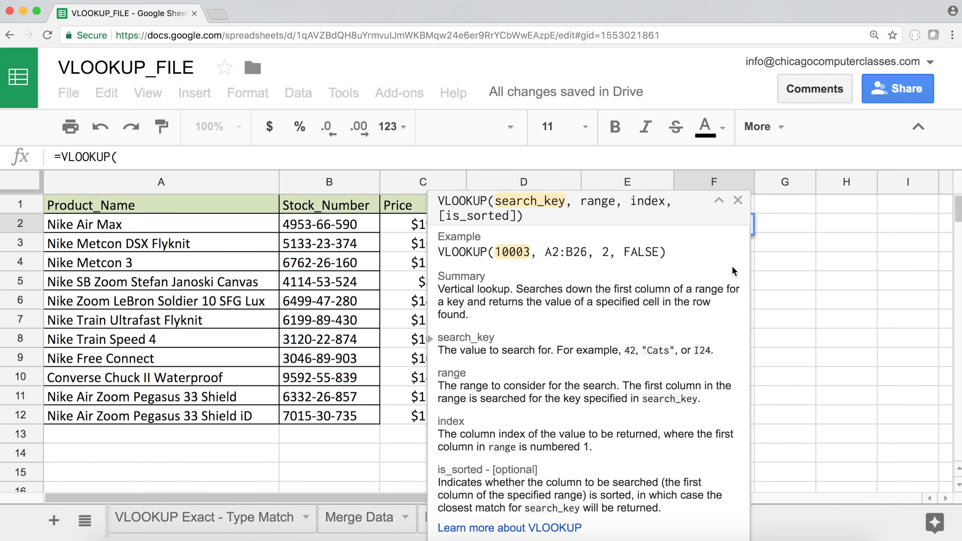
text(")
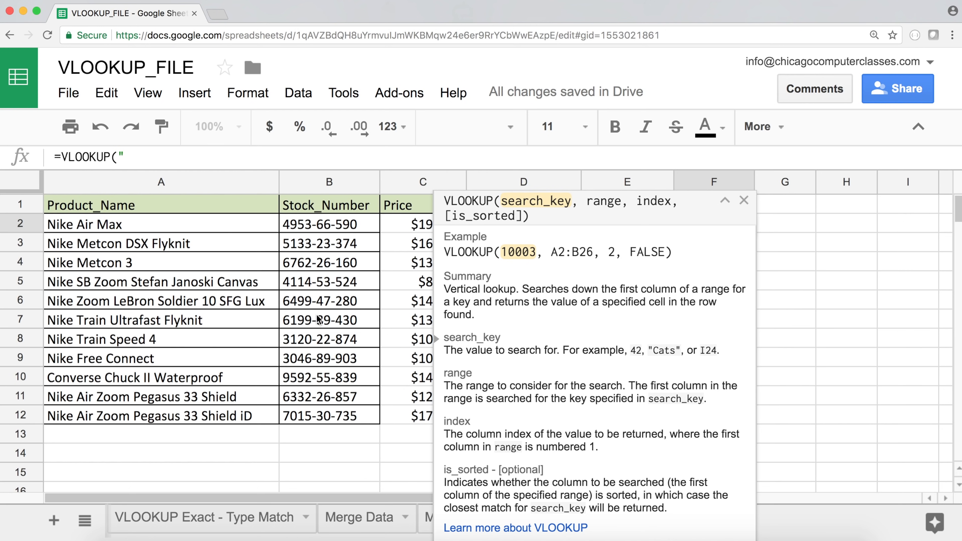
text(61)
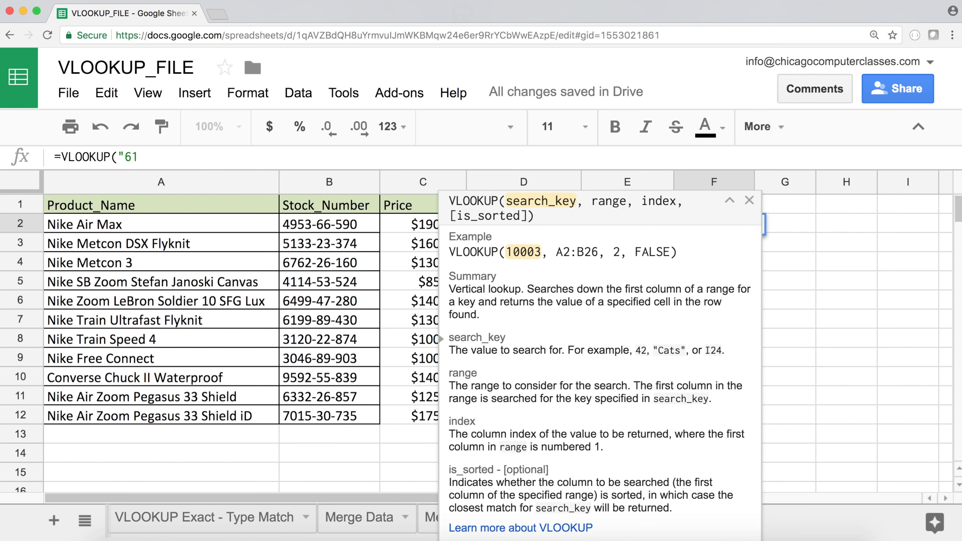
text(99)
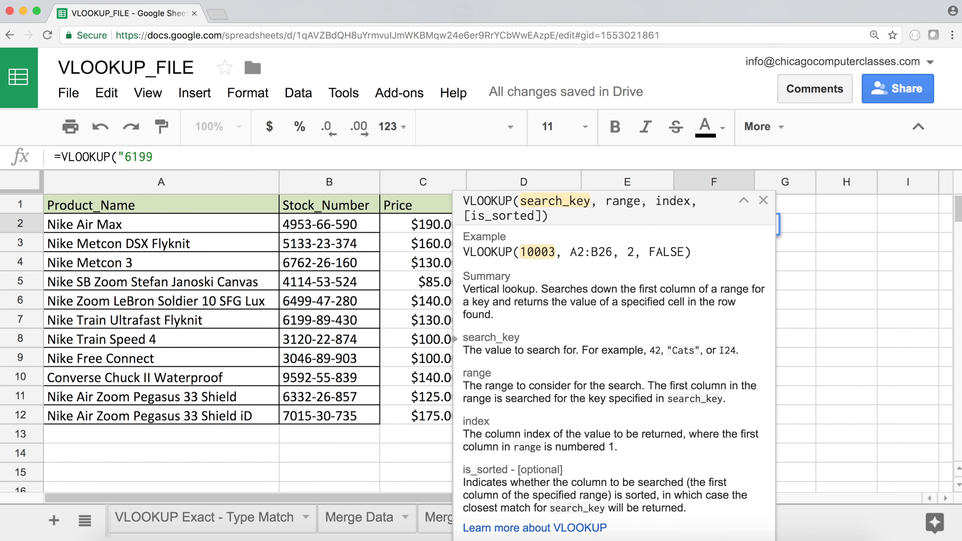
text(-89)
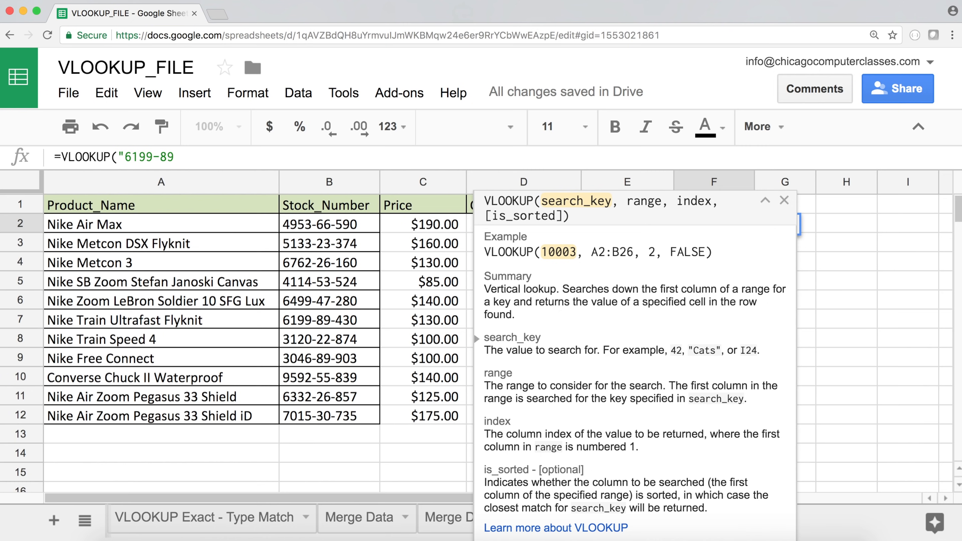
text(-430)
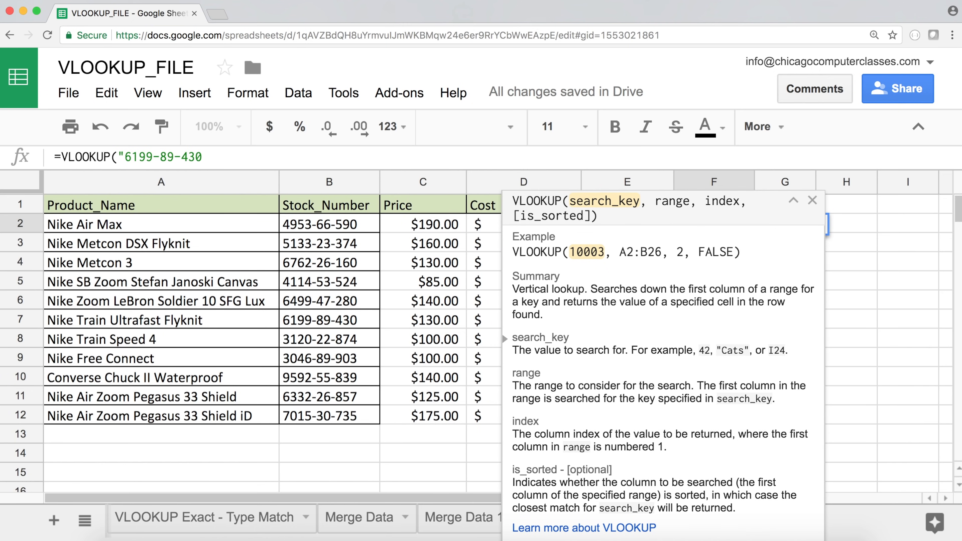
text(")
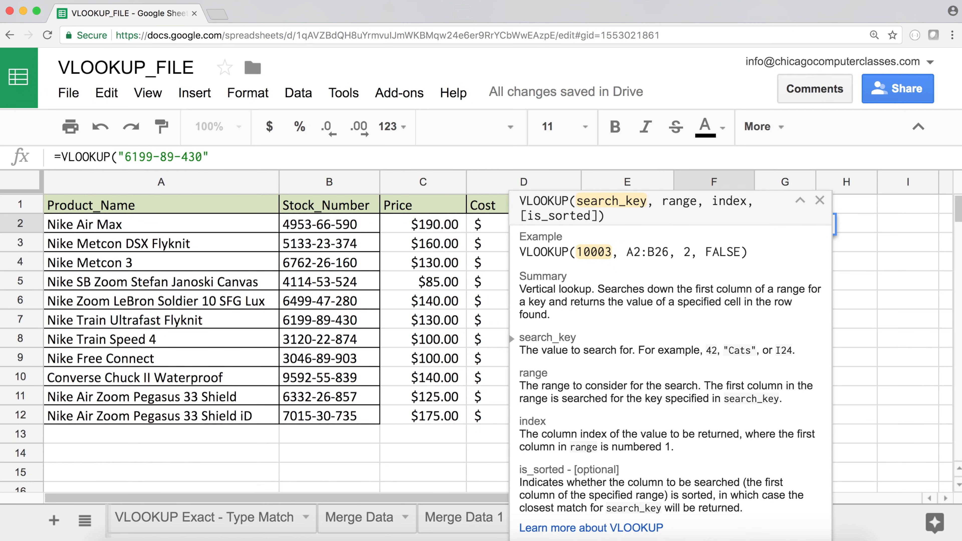
text(,)
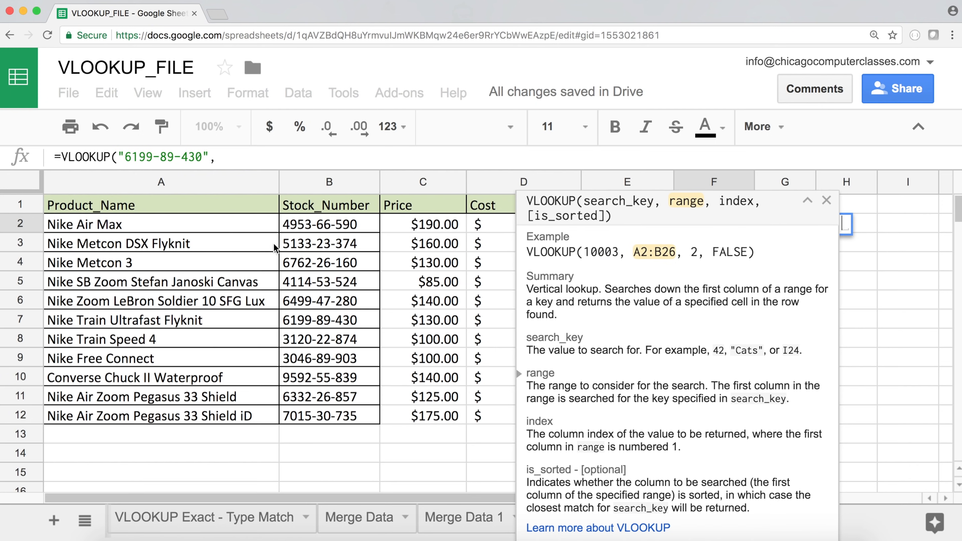
Set the VLOOKUP range to the Stock_Number through Cost data as the absolute reference $B$2:$D$12
drag(324, 227, 516, 427)
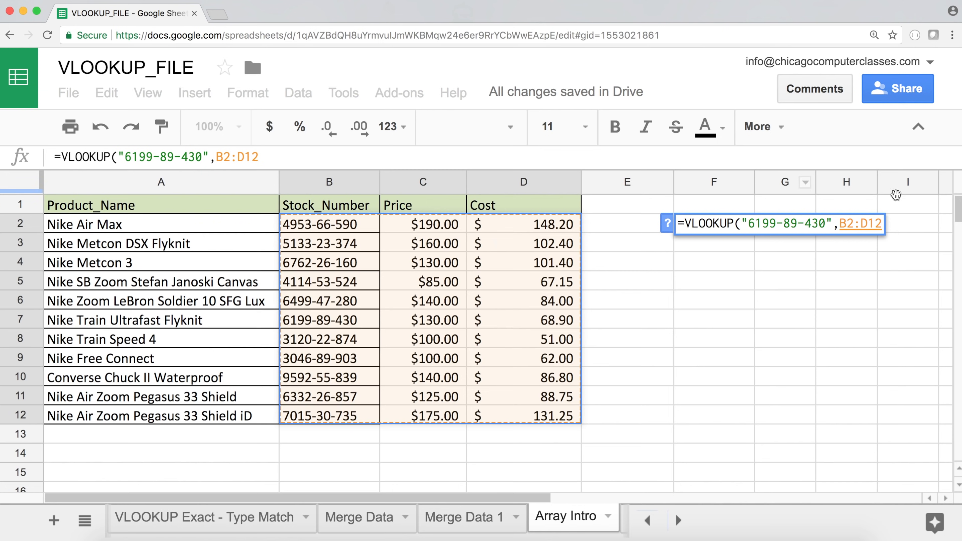
click(880, 224)
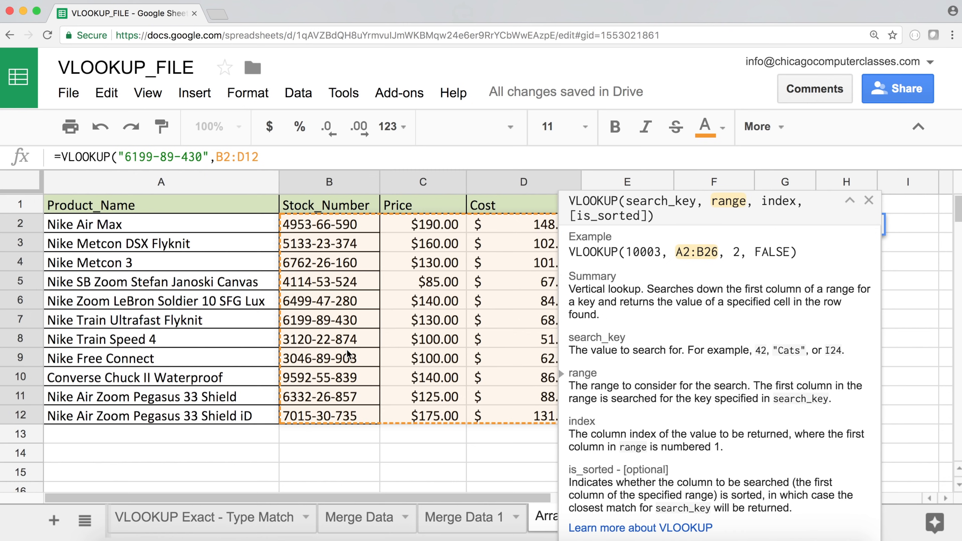
drag(268, 157, 219, 158)
key(F4)
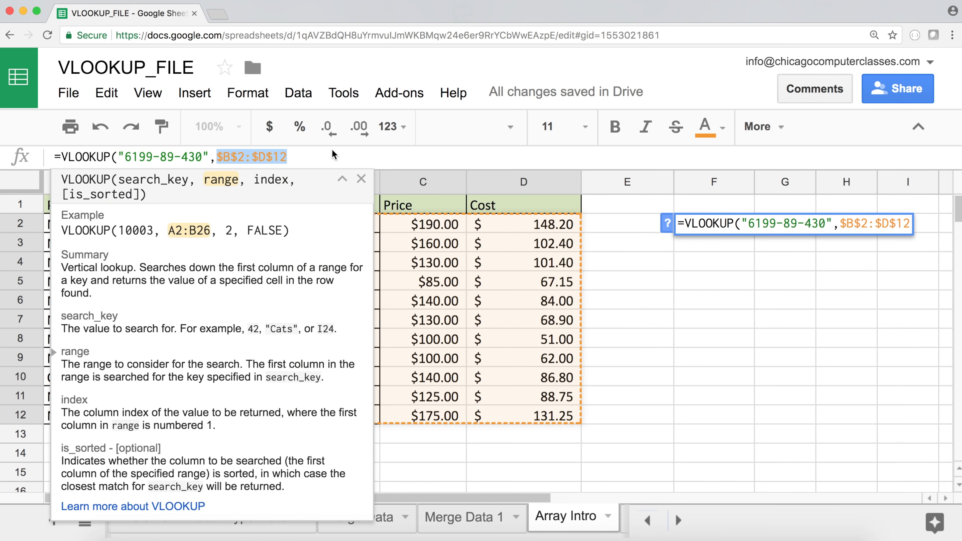
click(333, 154)
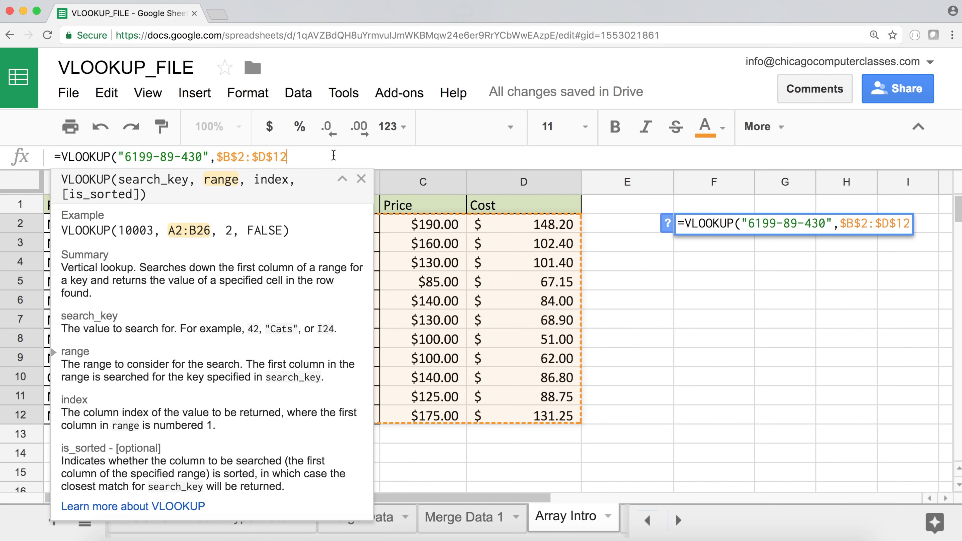
Complete the VLOOKUP formula in F2 with column index 3 and 0 for an exact match
text(, )
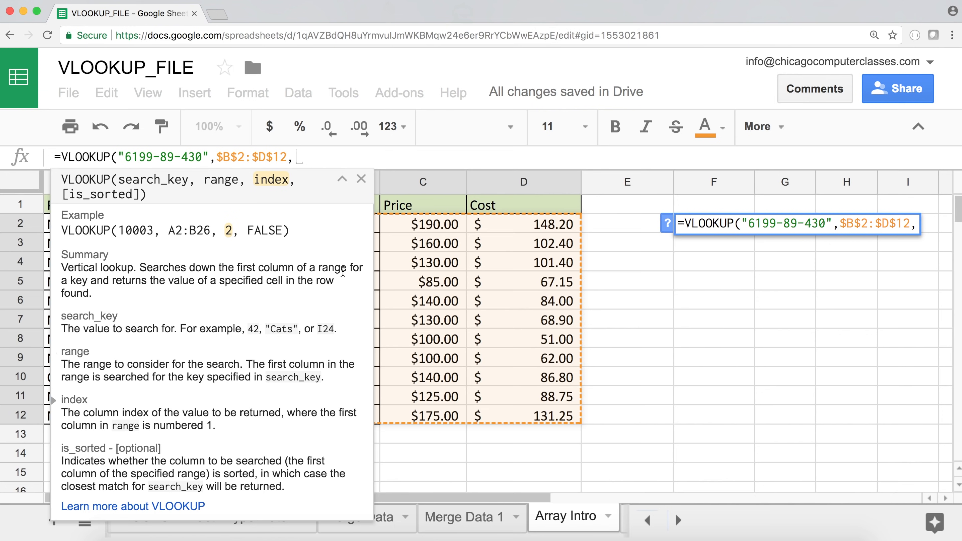
text(3,)
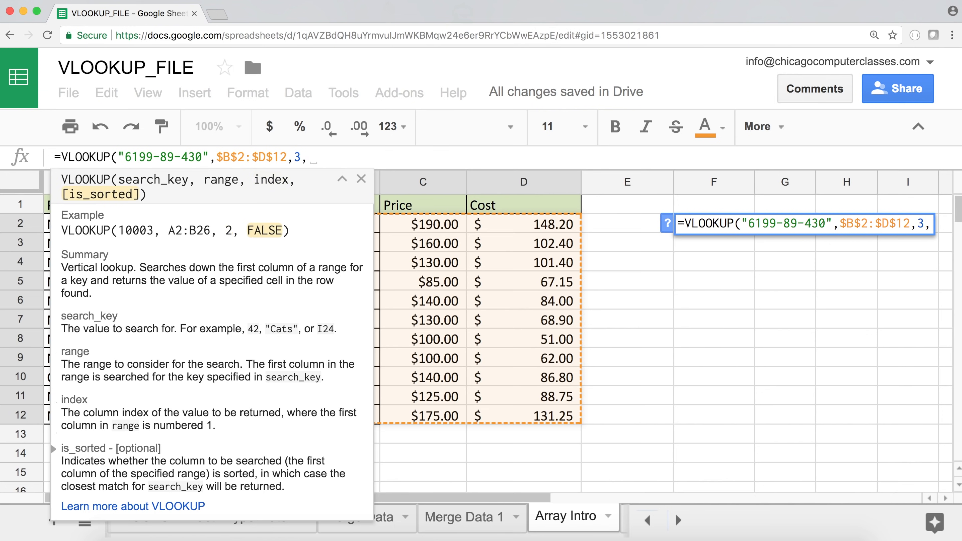
text(0)
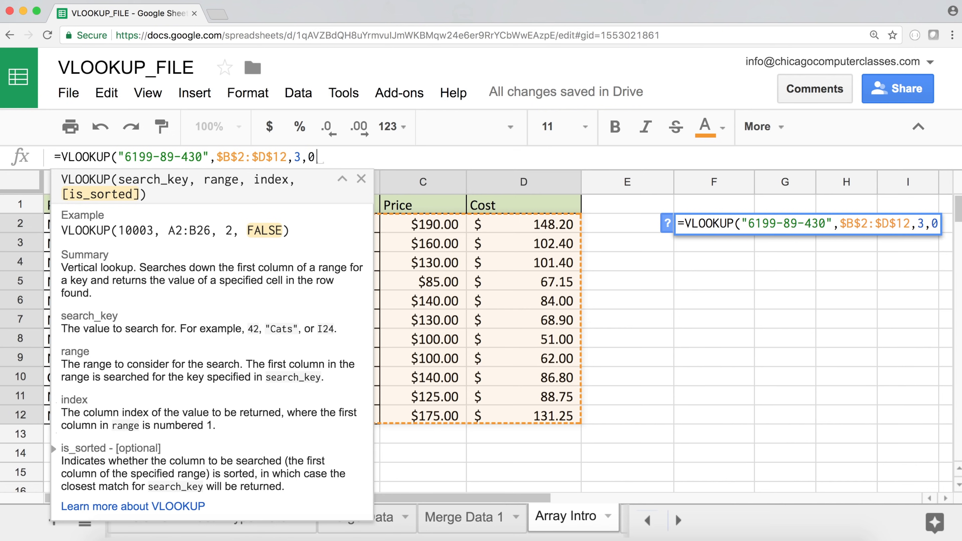
text())
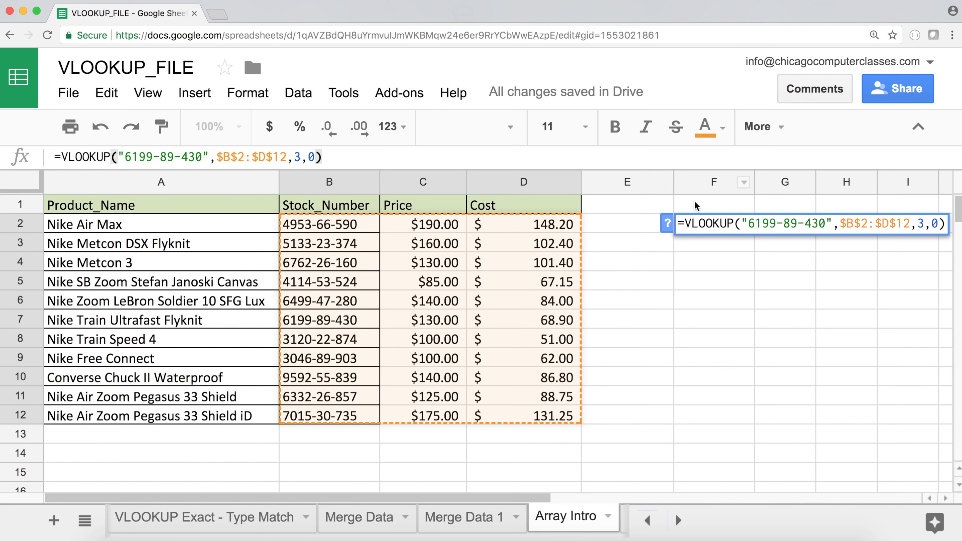
click(923, 221)
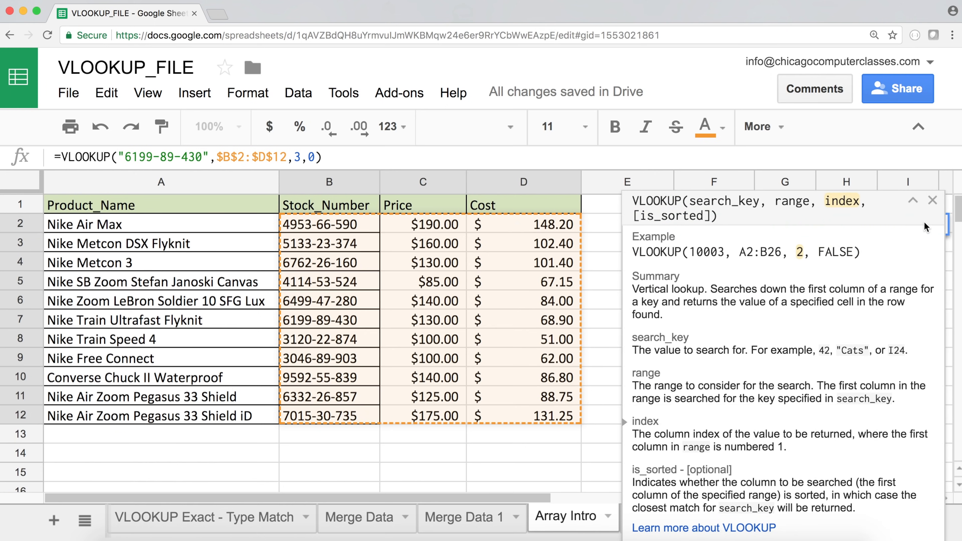
key(Return)
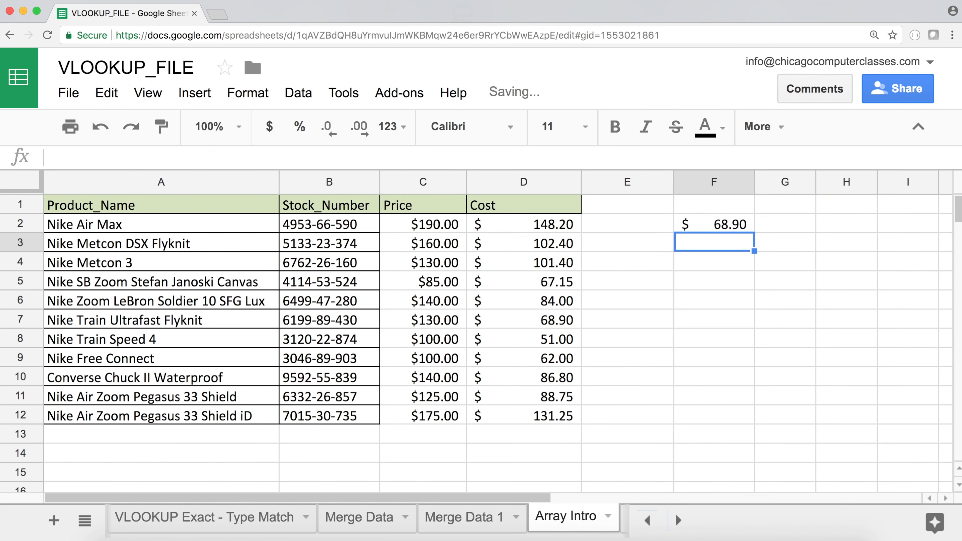
Examine the VLOOKUP formula in F2 against the Stock_Number lookup column and the Cost values
click(719, 224)
double_click(754, 224)
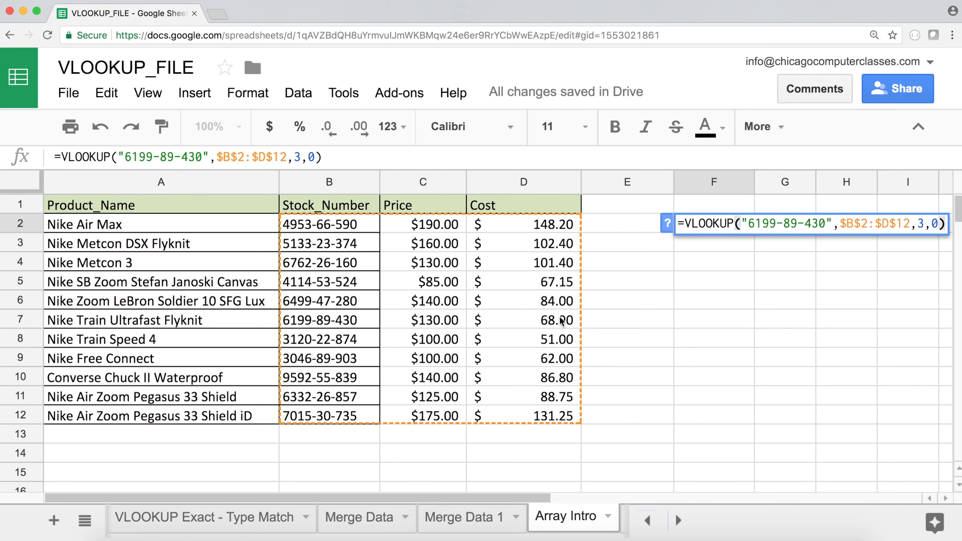
key(Return)
click(721, 227)
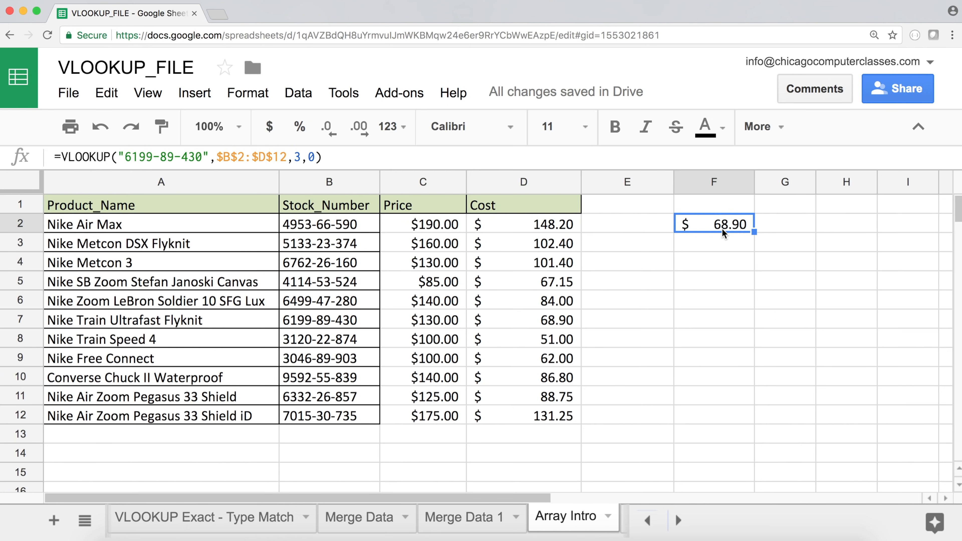
double_click(722, 228)
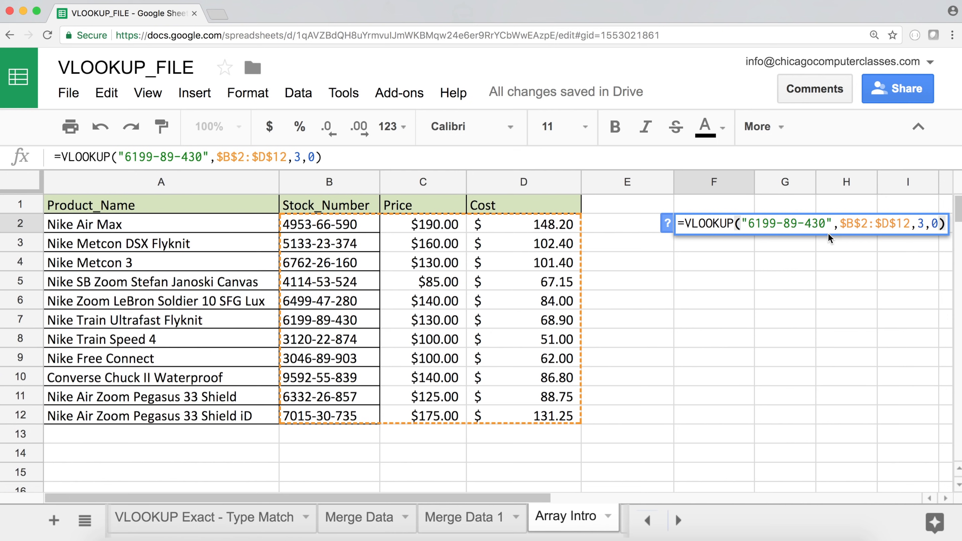
key(Return)
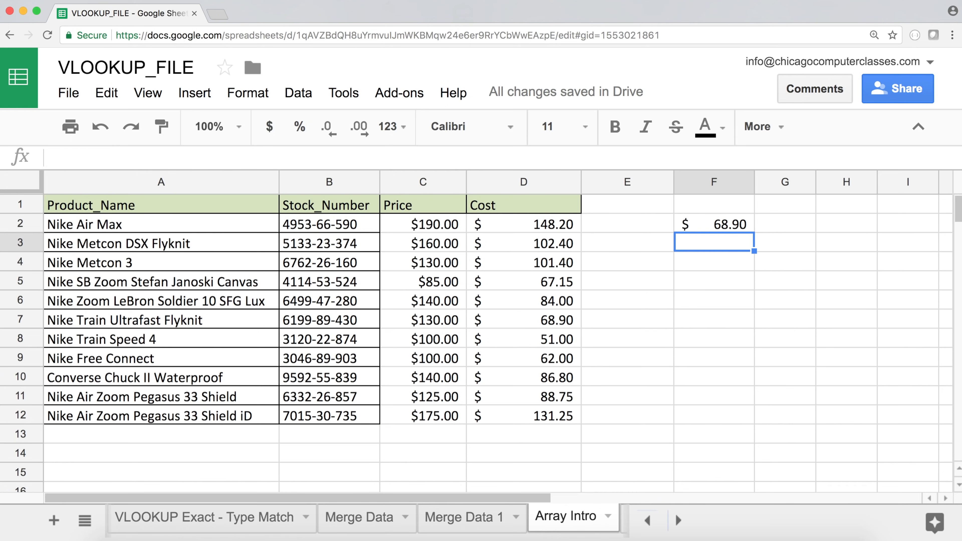
click(319, 280)
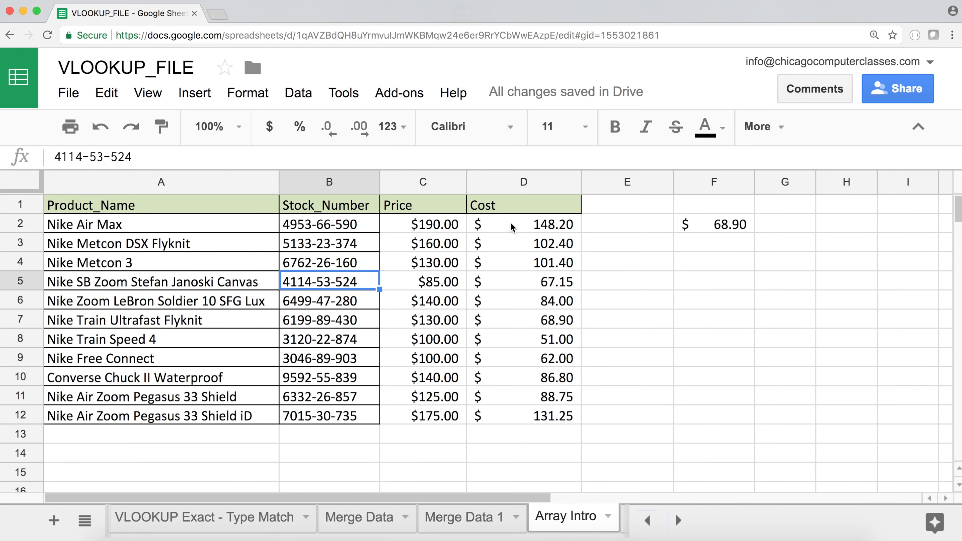
drag(324, 225, 333, 417)
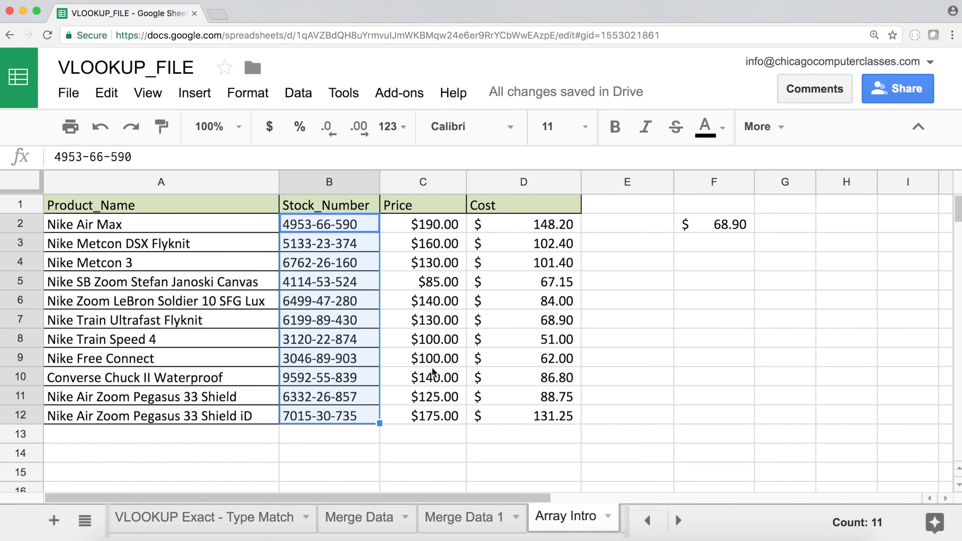
click(726, 226)
double_click(725, 226)
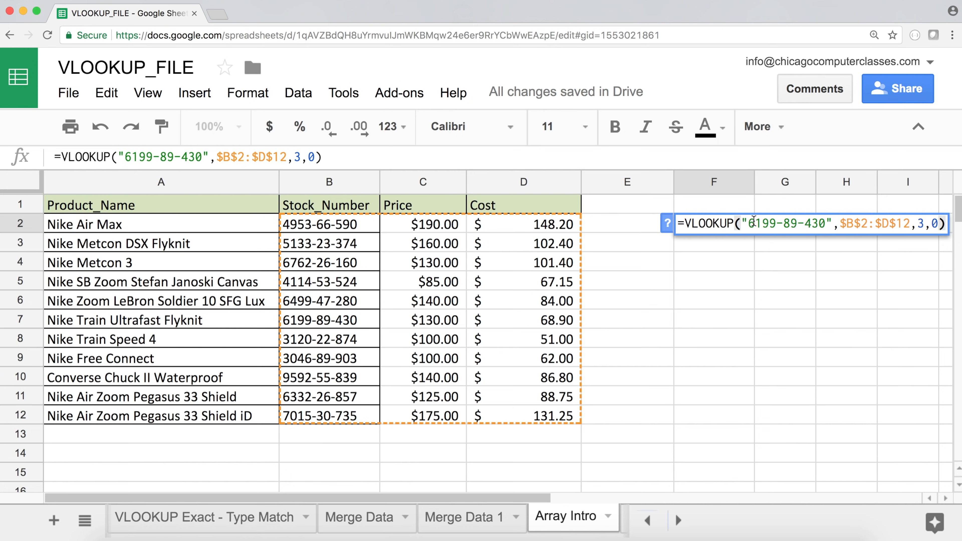
key(Return)
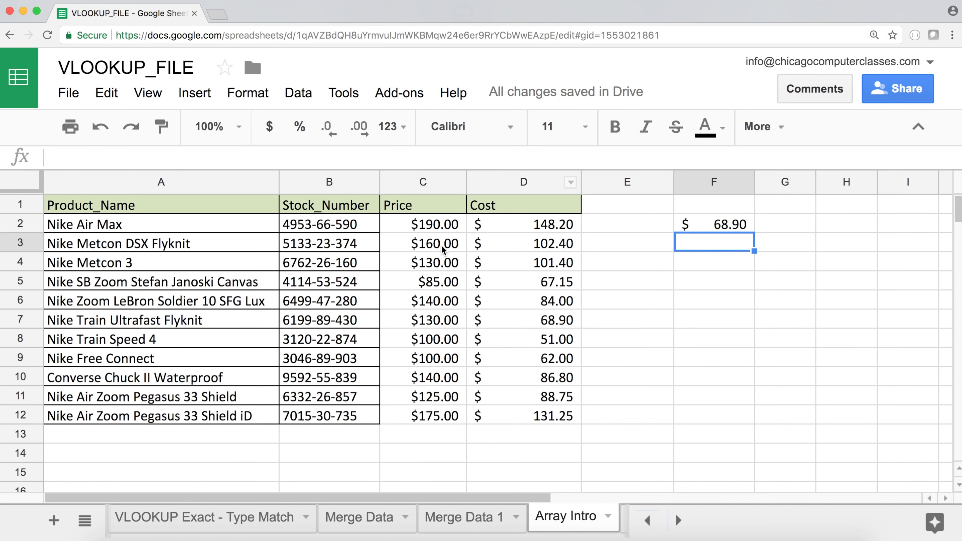
Enter the array formula ={B2:B12,A2:A12} in F4 to place the stock numbers before the product names
drag(133, 224, 129, 416)
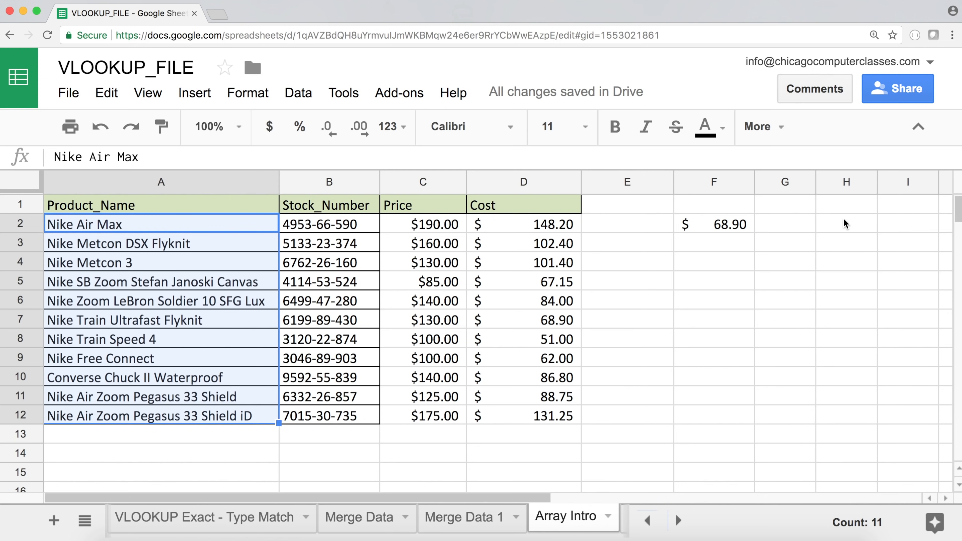
click(718, 272)
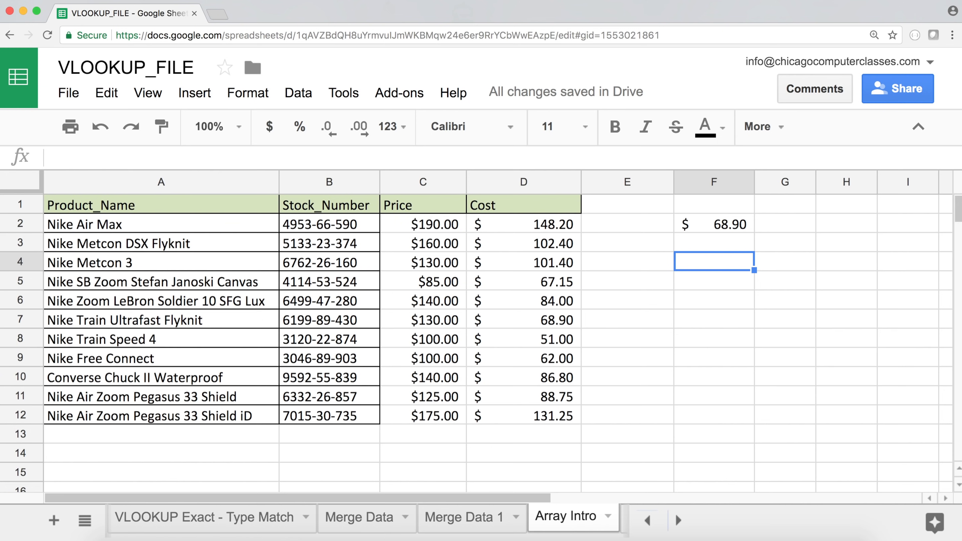
text(={)
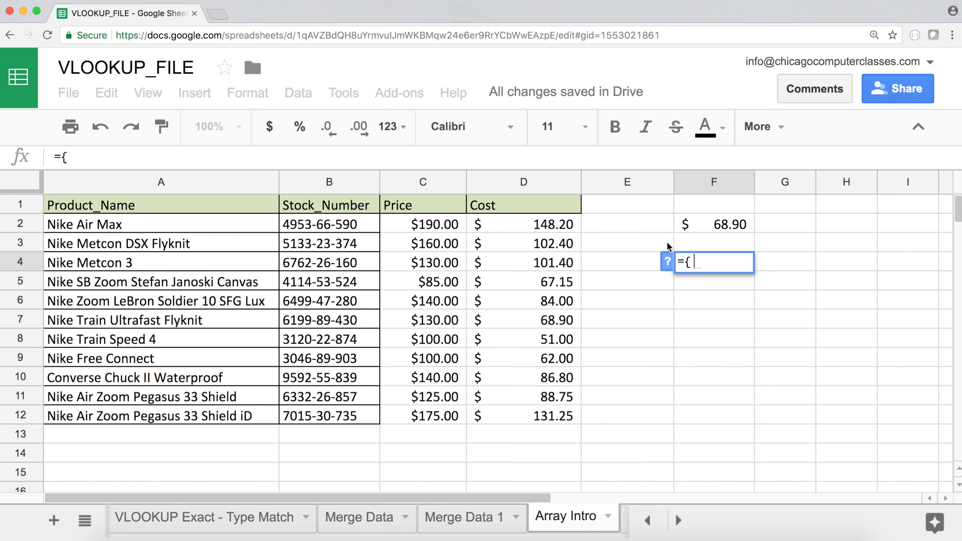
drag(320, 228, 309, 420)
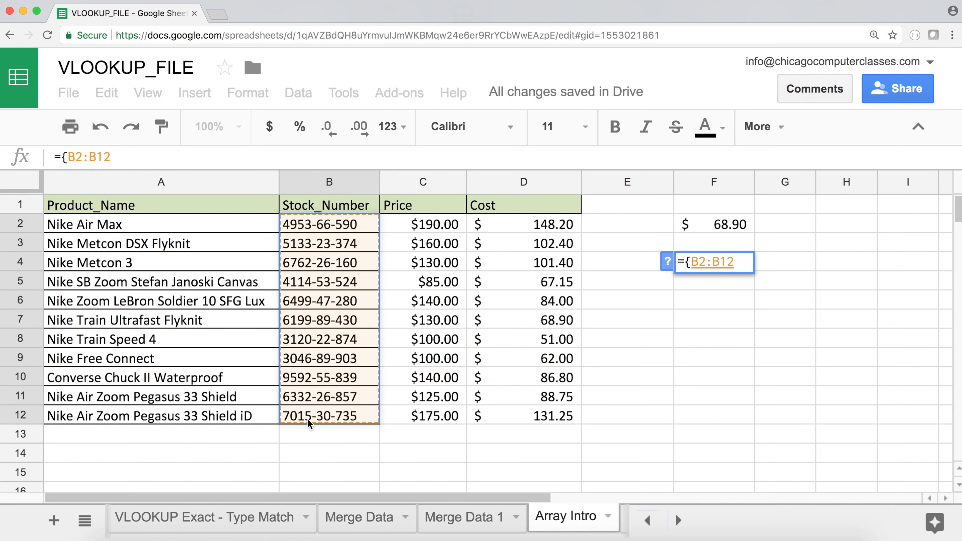
text(,)
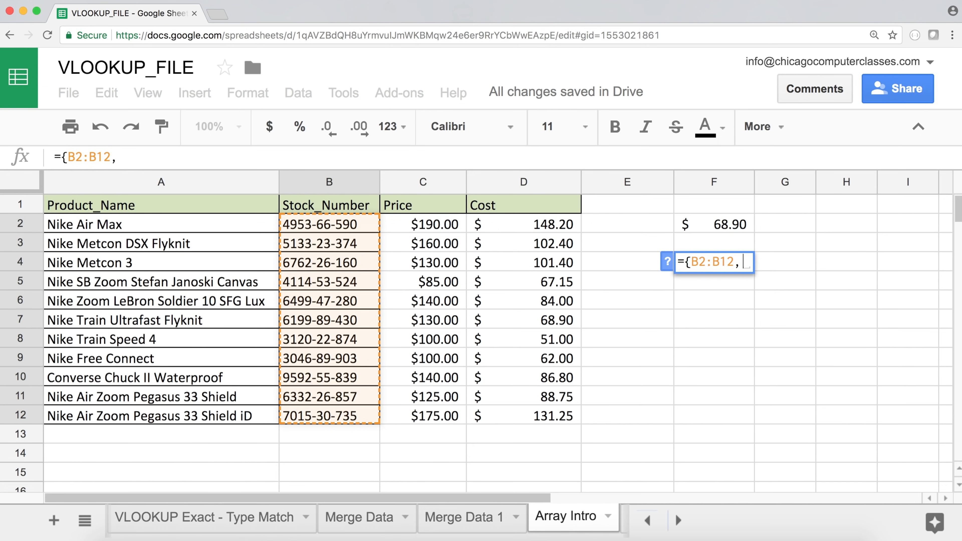
drag(95, 226, 103, 415)
text(})
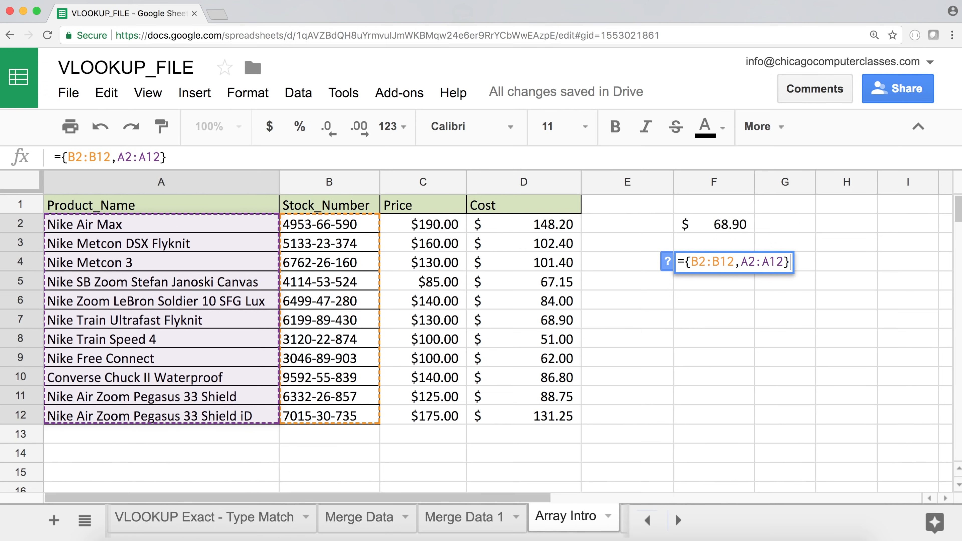
key(Return)
drag(699, 265, 708, 453)
drag(779, 265, 795, 454)
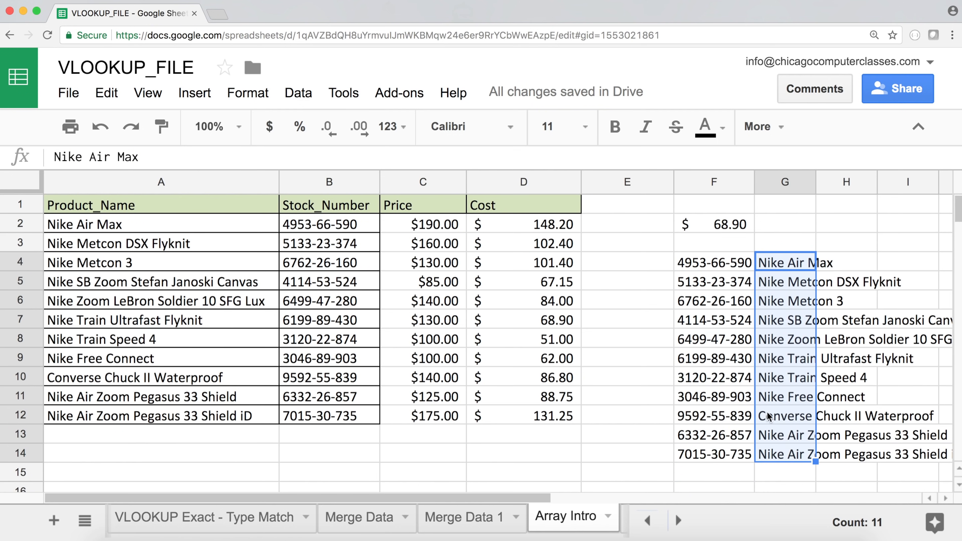
Replace the VLOOKUP range in F2 with the rearranged array output as the absolute reference $F$4:$G$14
double_click(701, 226)
click(747, 223)
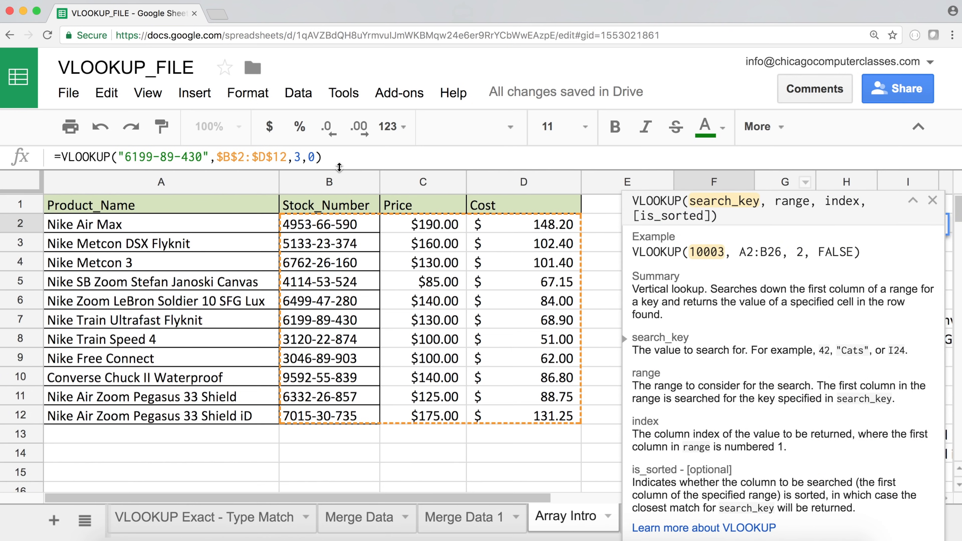
click(230, 153)
drag(218, 156, 286, 157)
key(BackSpace)
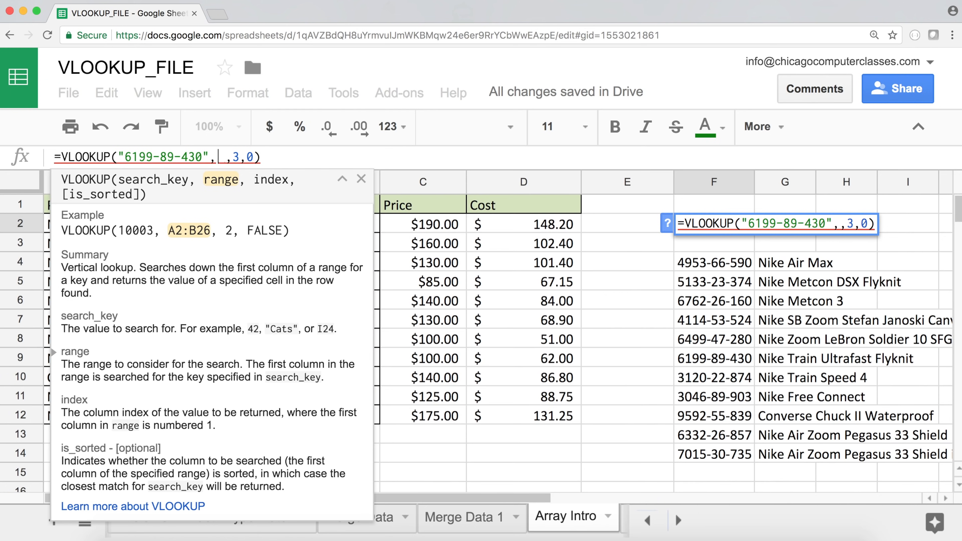
drag(711, 261, 810, 457)
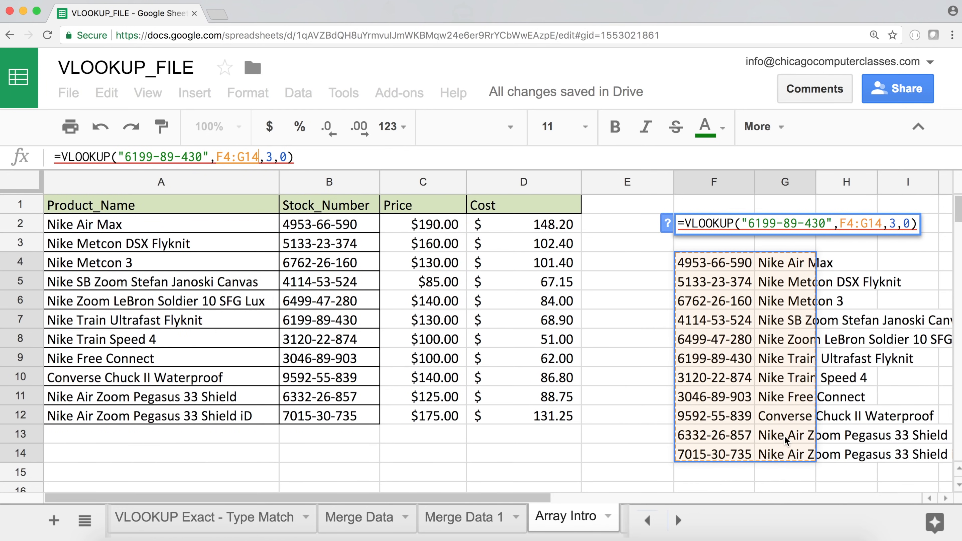
key(F4)
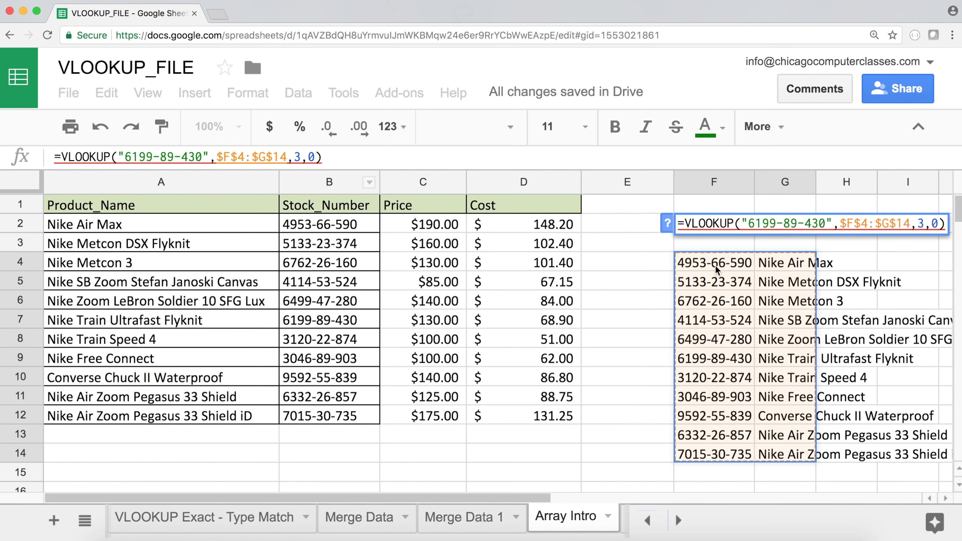
Set the VLOOKUP column index in F2 to 2 and check the result against the product name in row 7
click(302, 157)
key(BackSpace)
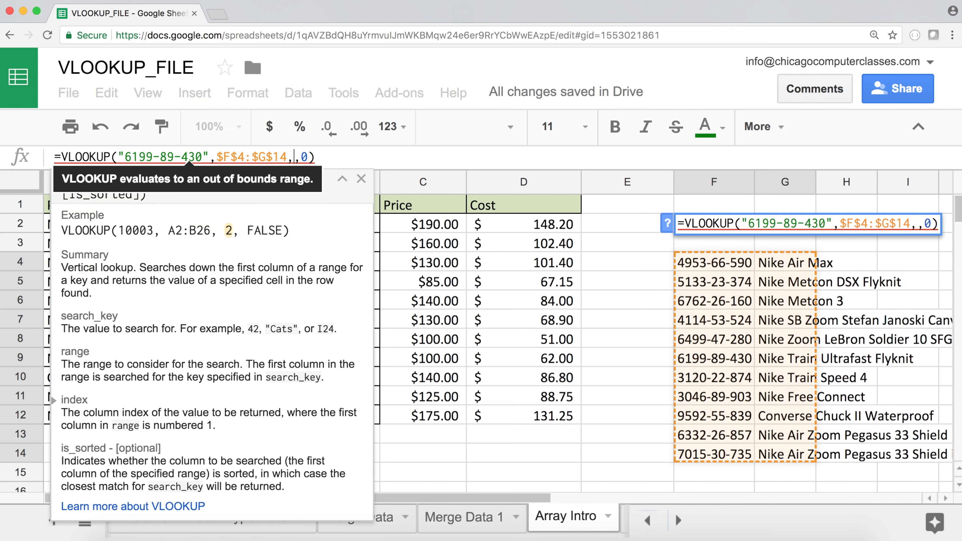
text(2)
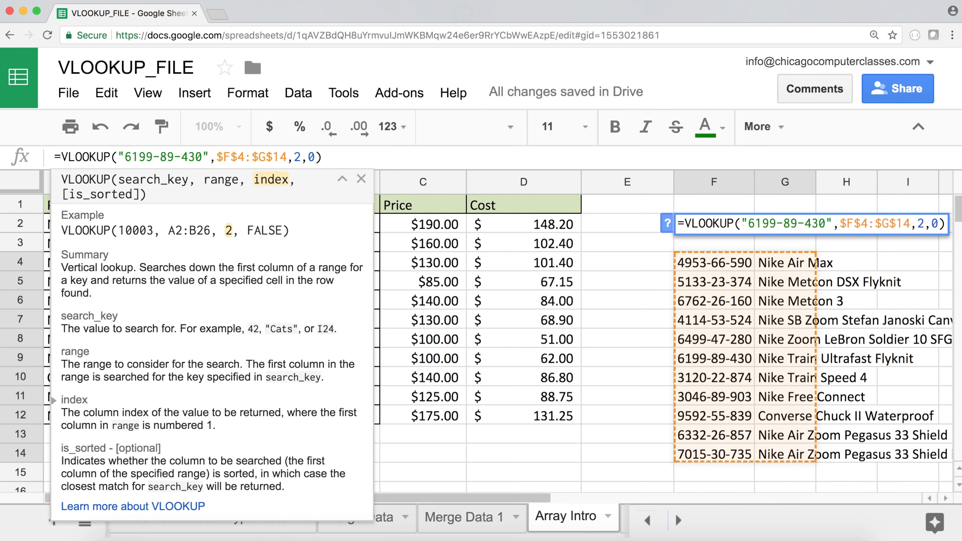
key(Return)
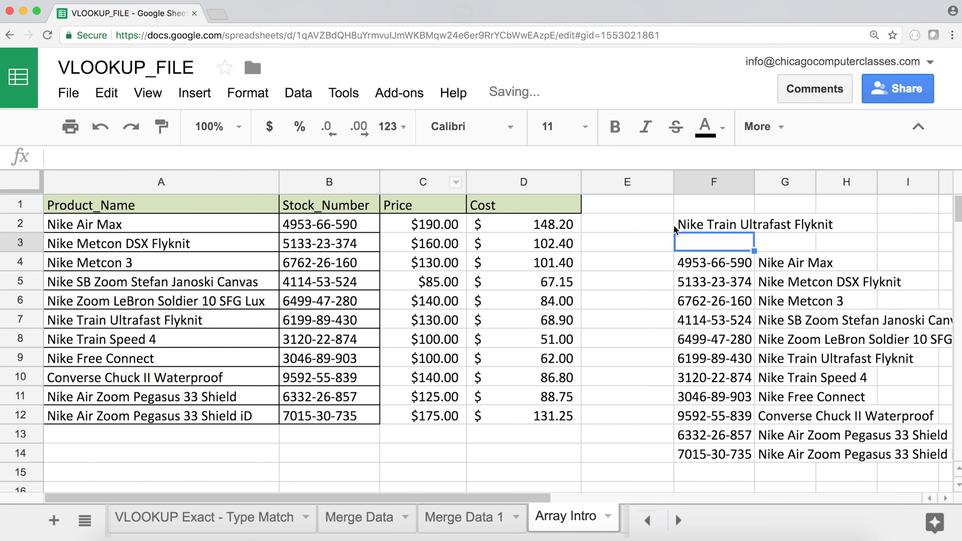
click(704, 227)
double_click(709, 227)
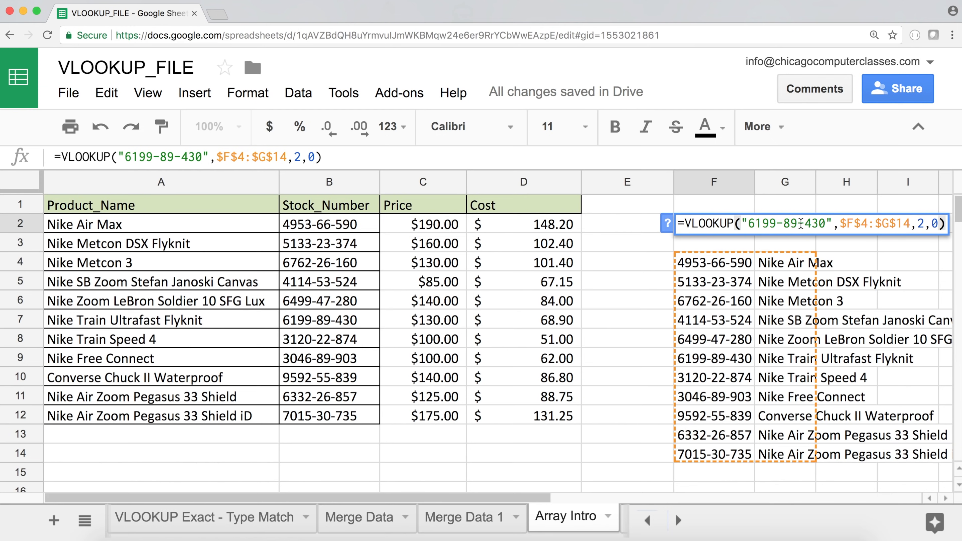
key(Return)
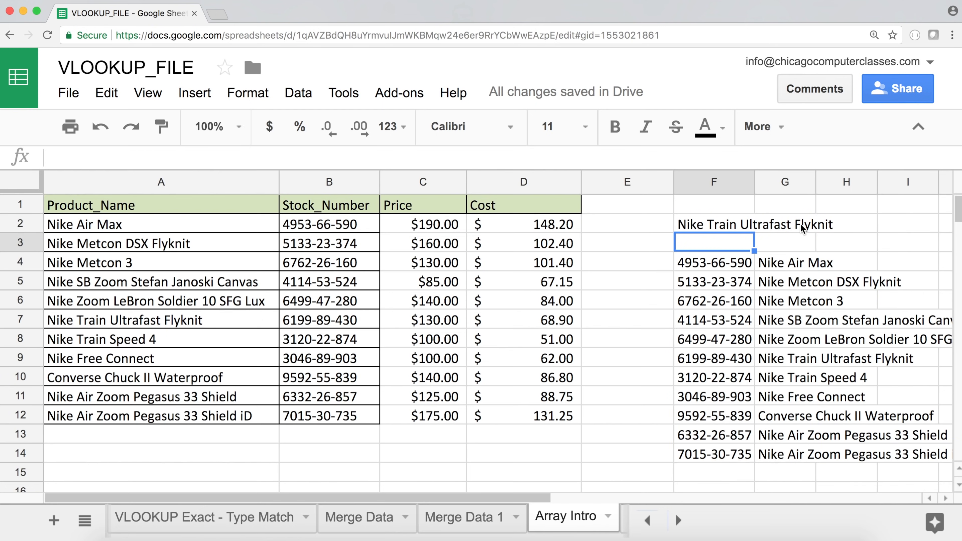
click(189, 322)
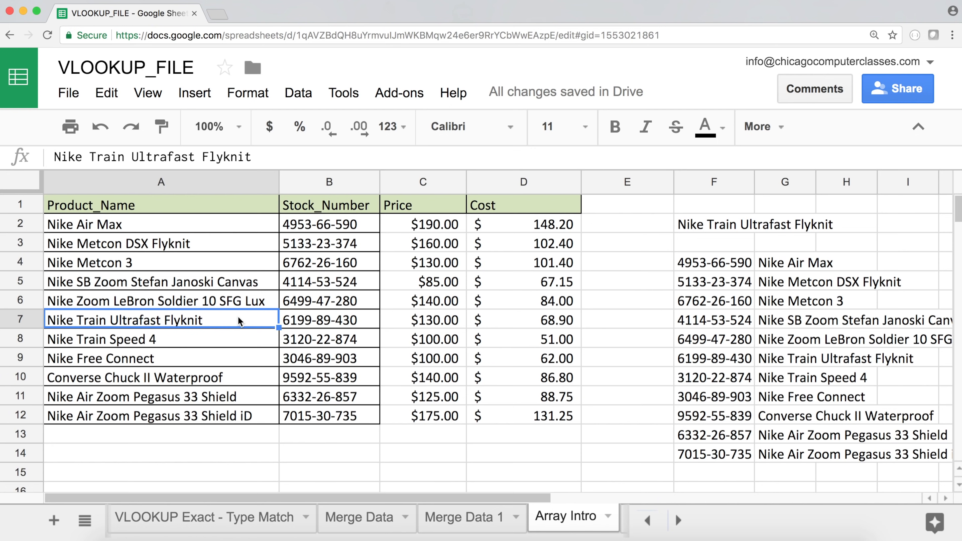
Copy the array literal {B2:B12,A2:A12} from the formula in F4, leaving out the equals sign
double_click(723, 224)
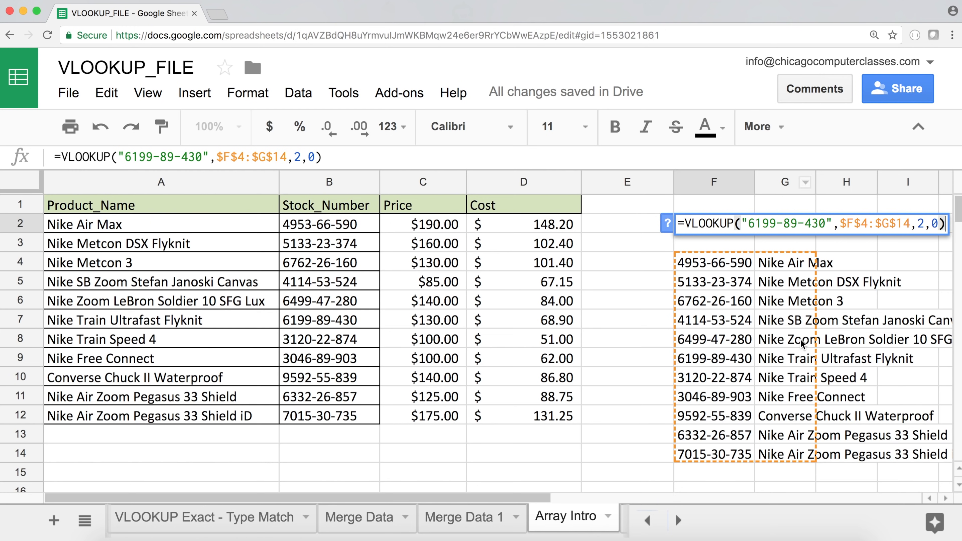
click(717, 268)
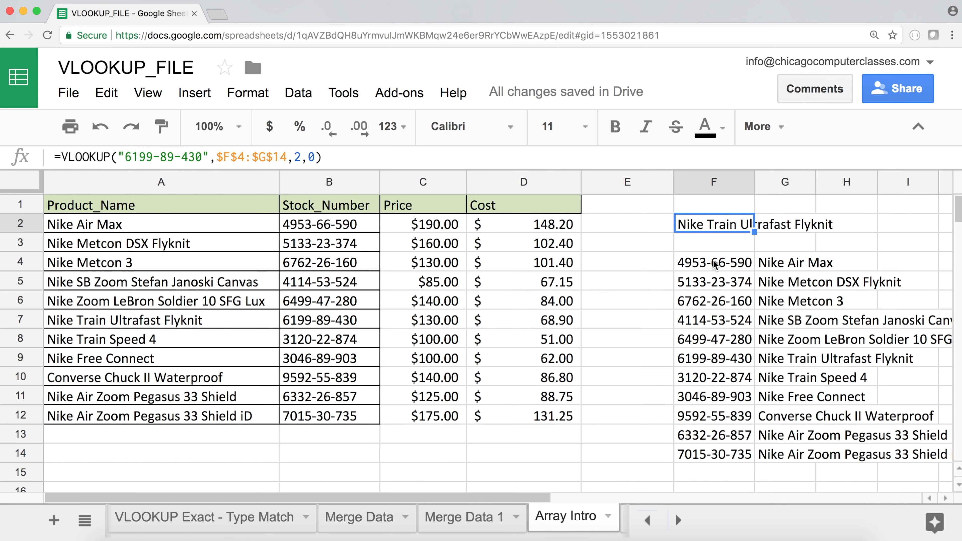
double_click(713, 260)
drag(684, 261, 808, 264)
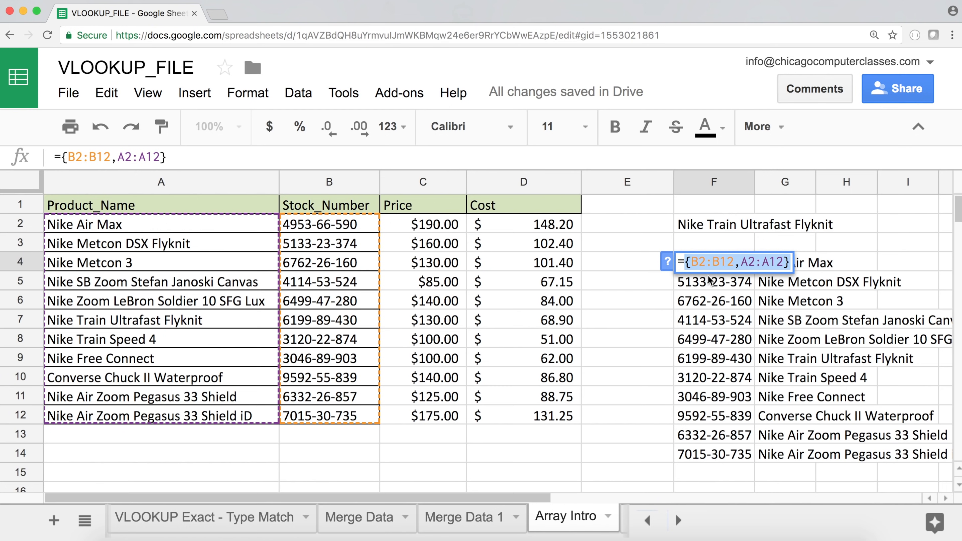
key(Escape)
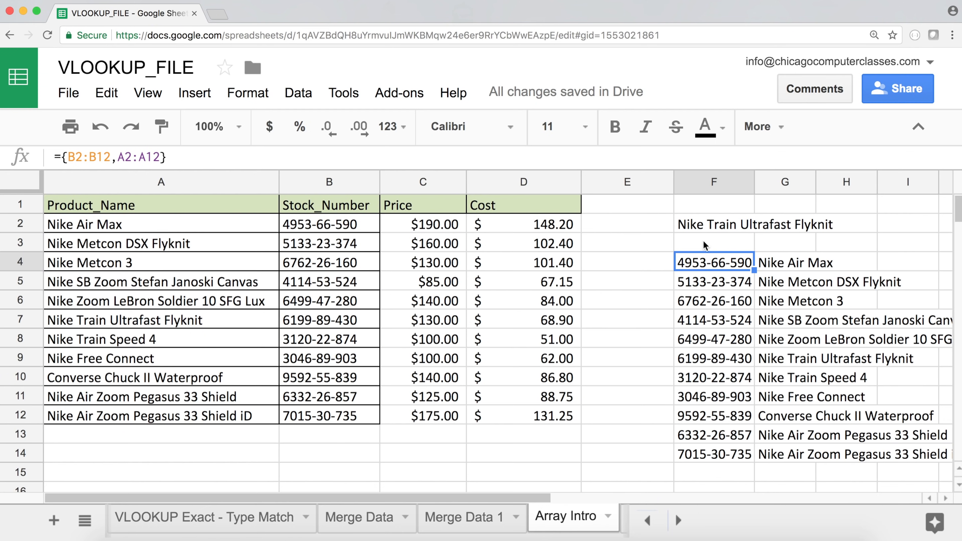
Replace the VLOOKUP range in F2 with the copied array {B2:B12,A2:A12} and delete the helper array formula in F4
click(703, 226)
double_click(703, 227)
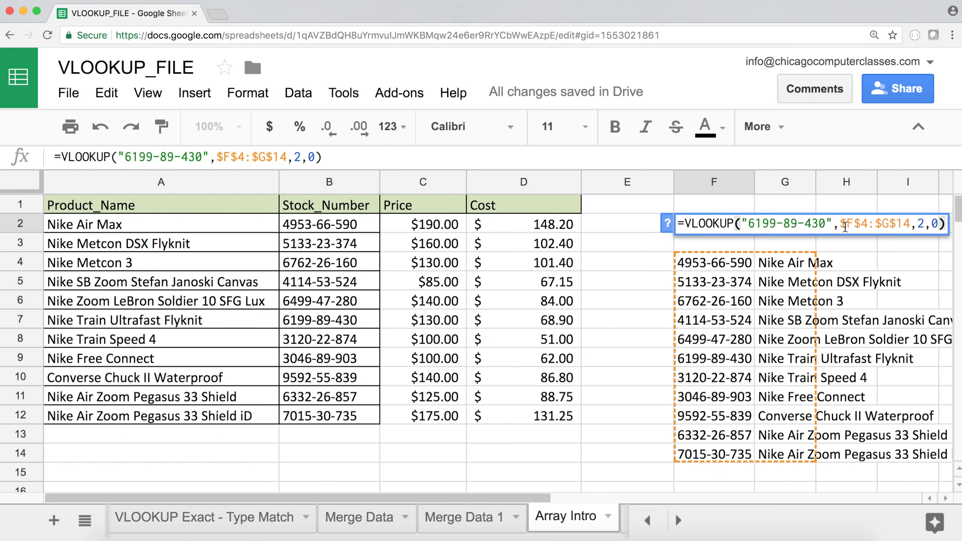
drag(840, 224, 909, 221)
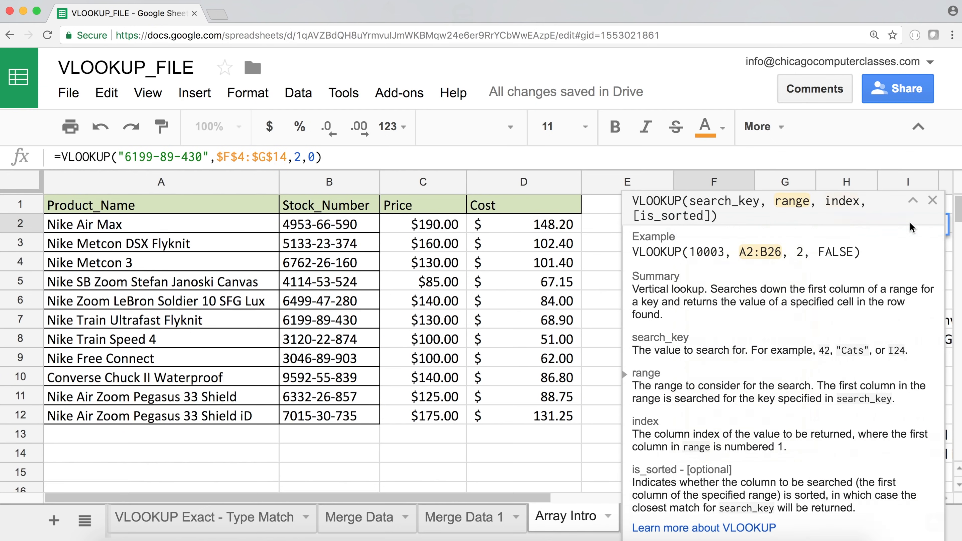
drag(287, 160, 223, 160)
key(super+v)
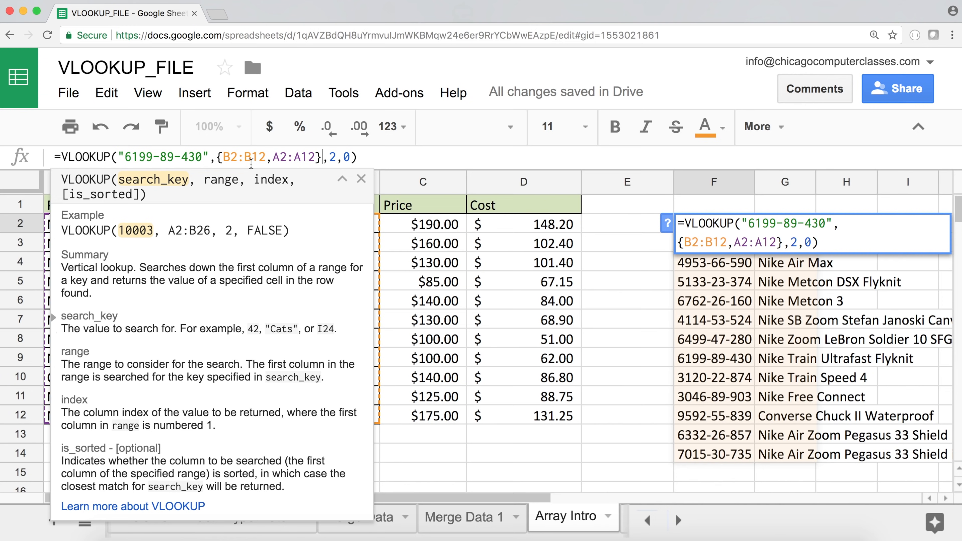
key(Return)
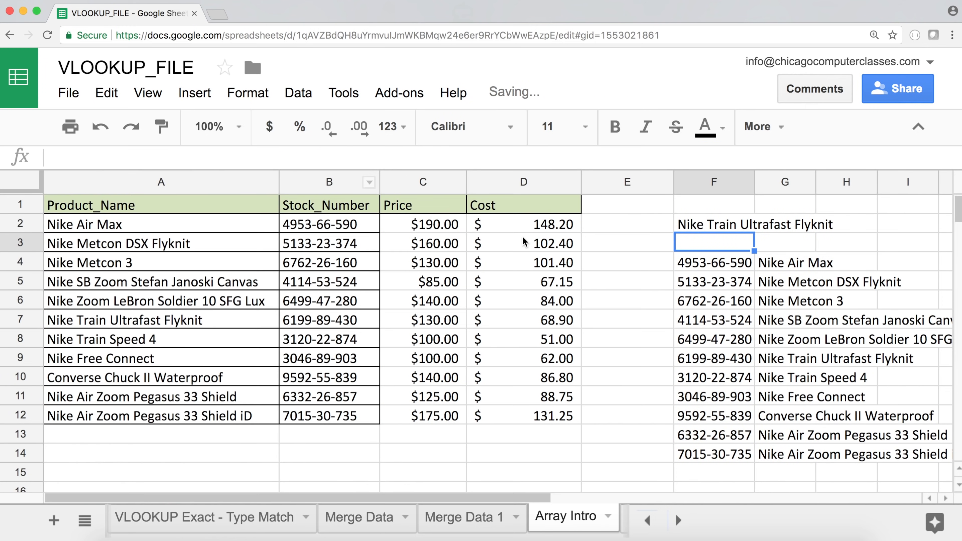
click(713, 267)
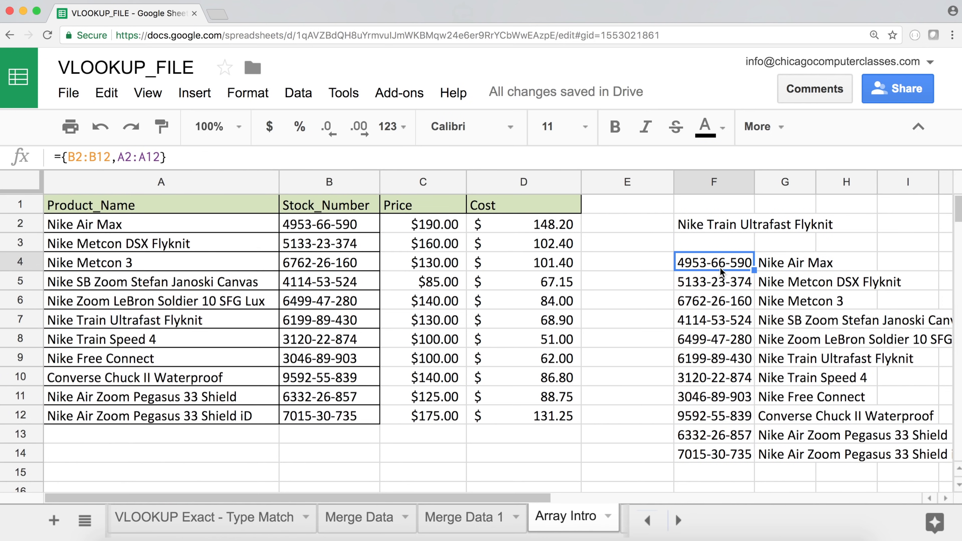
key(Delete)
Make both array ranges in the F2 VLOOKUP absolute as {$B$2:$B$12,$A$2:$A$12} and review the formula
click(752, 224)
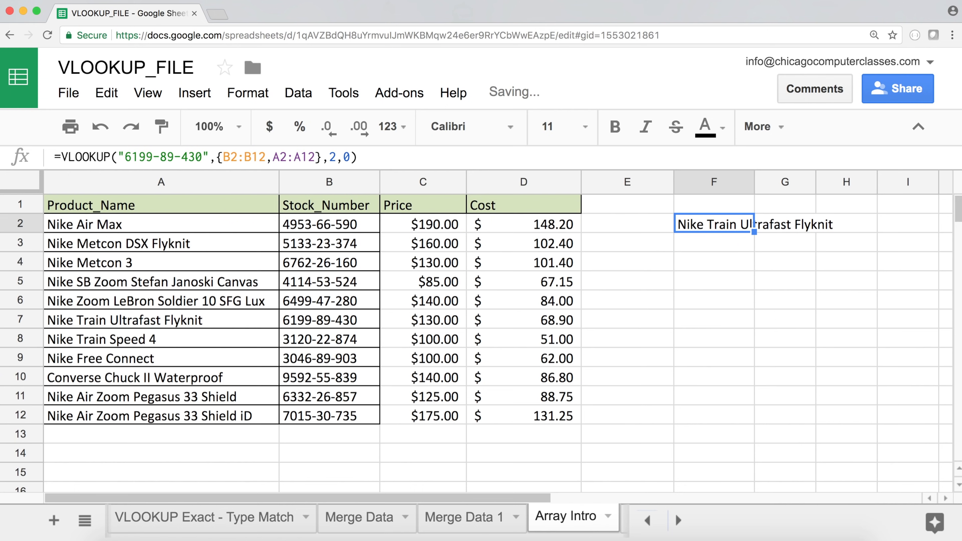
double_click(716, 220)
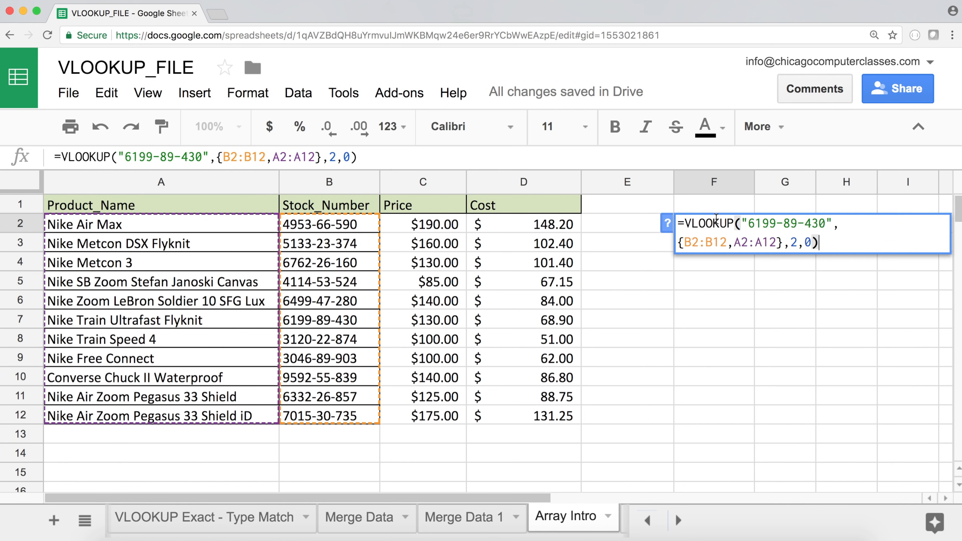
drag(726, 243, 688, 245)
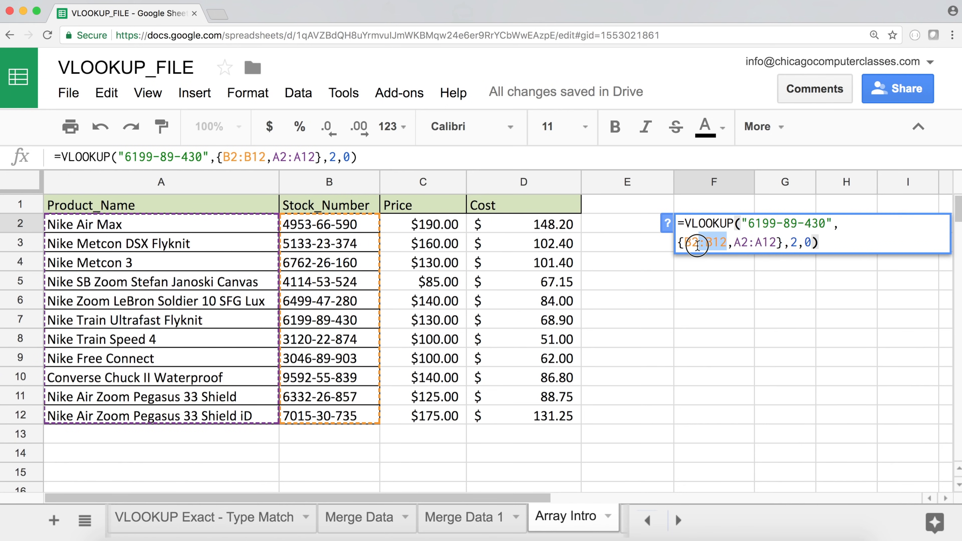
key(F4)
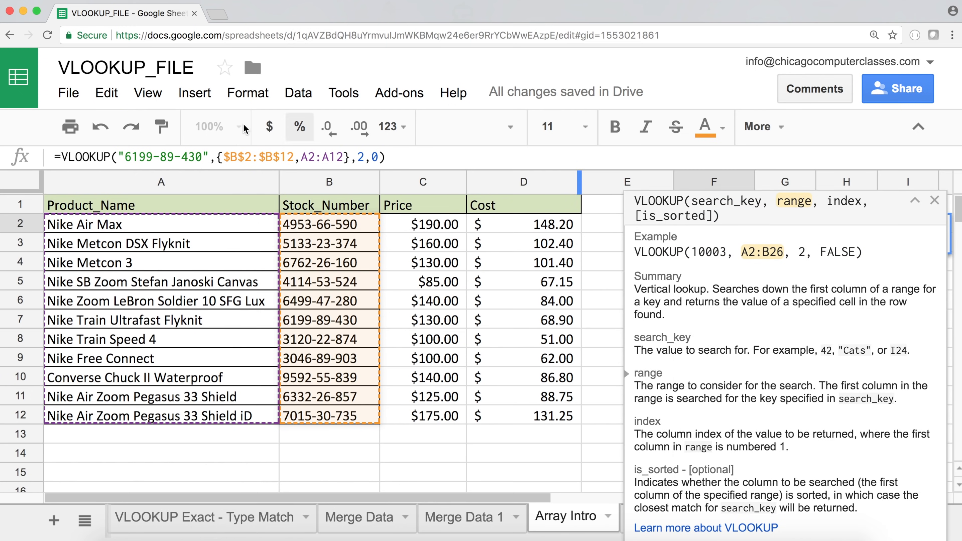
drag(301, 157, 342, 156)
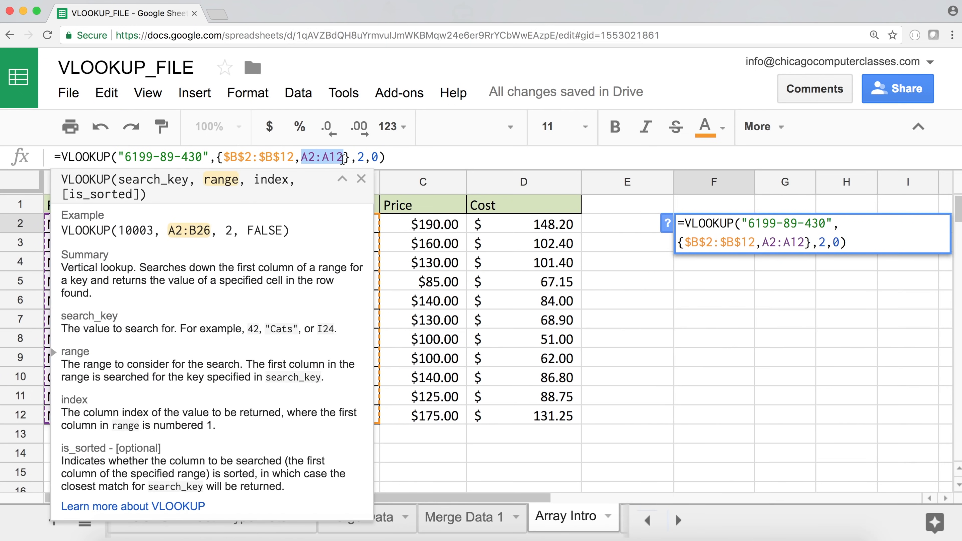
key(F4)
key(Return)
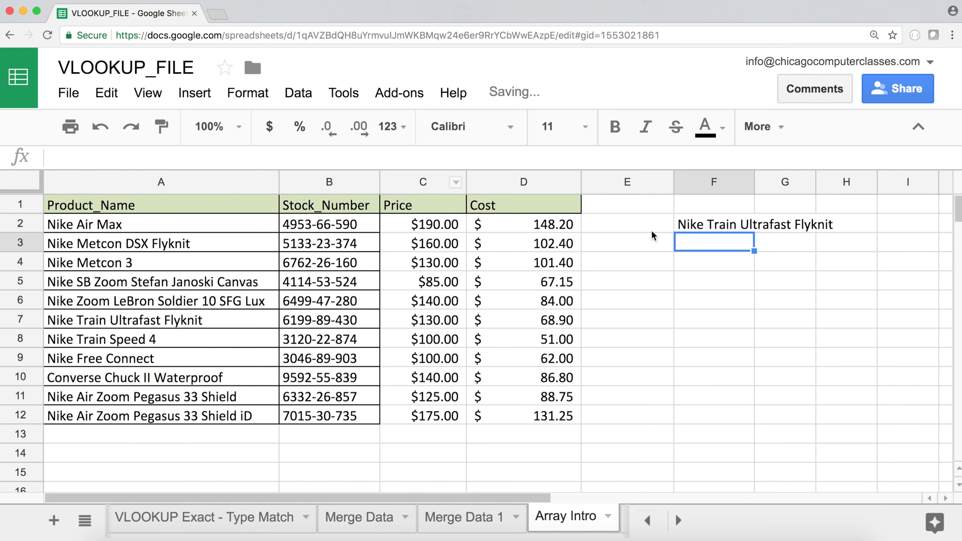
click(708, 224)
double_click(709, 224)
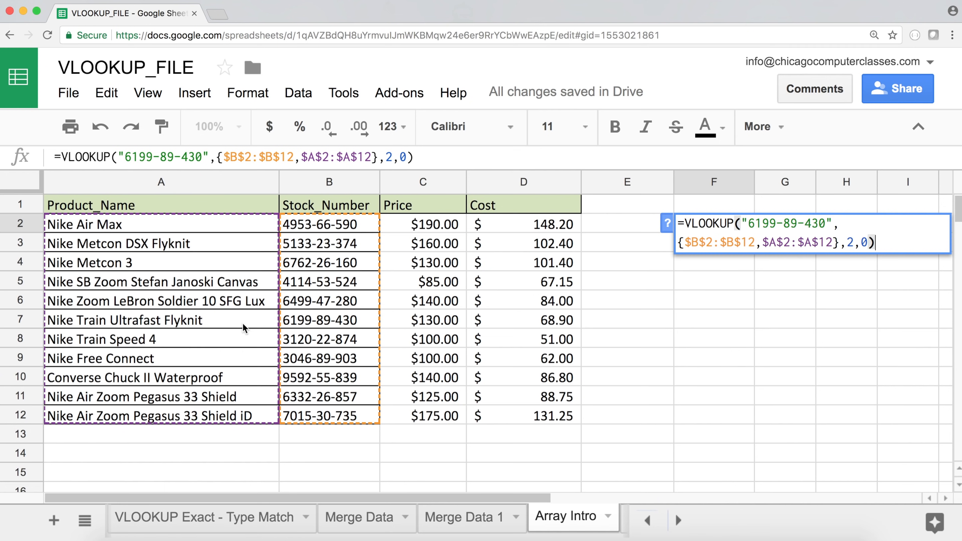
key(Return)
Clear the VLOOKUP formula from F2 and select cell E2
click(714, 228)
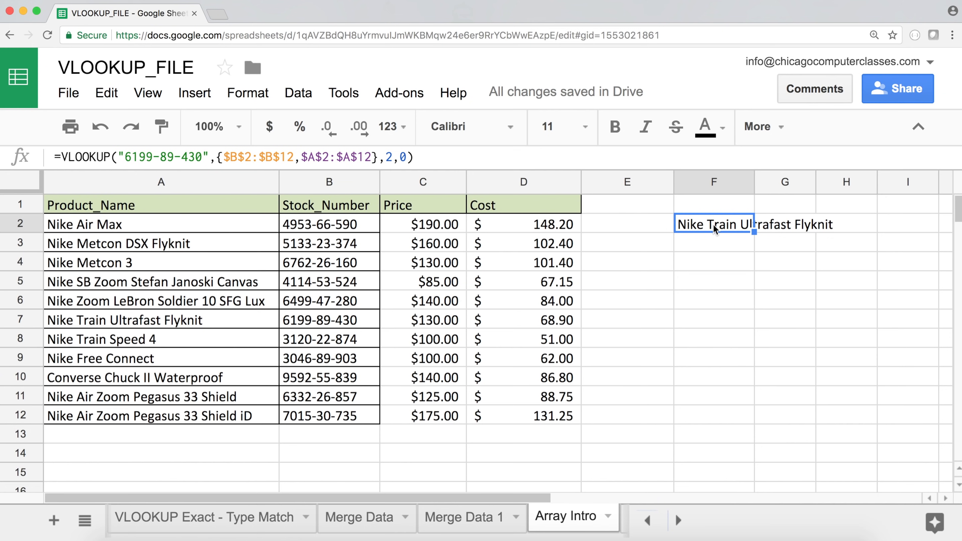
key(BackSpace)
click(627, 223)
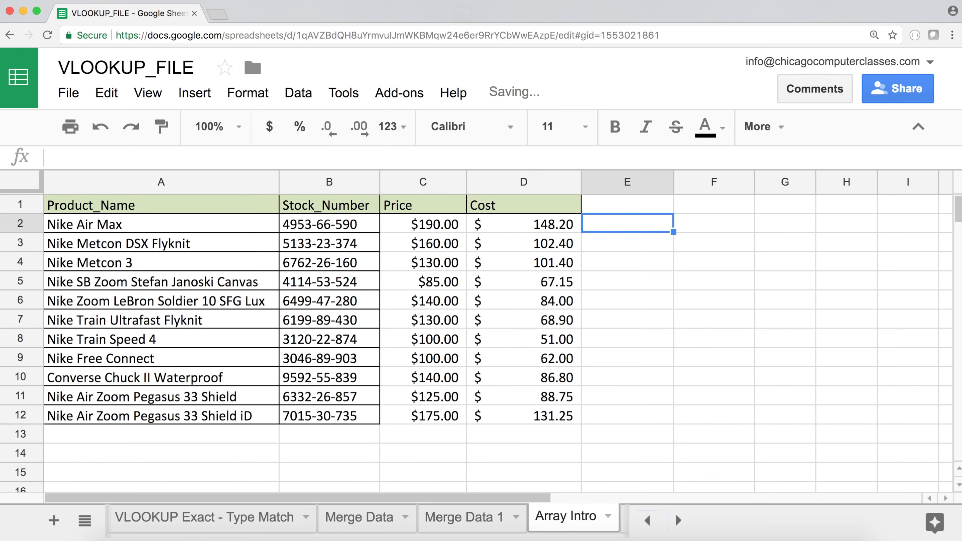
click(713, 222)
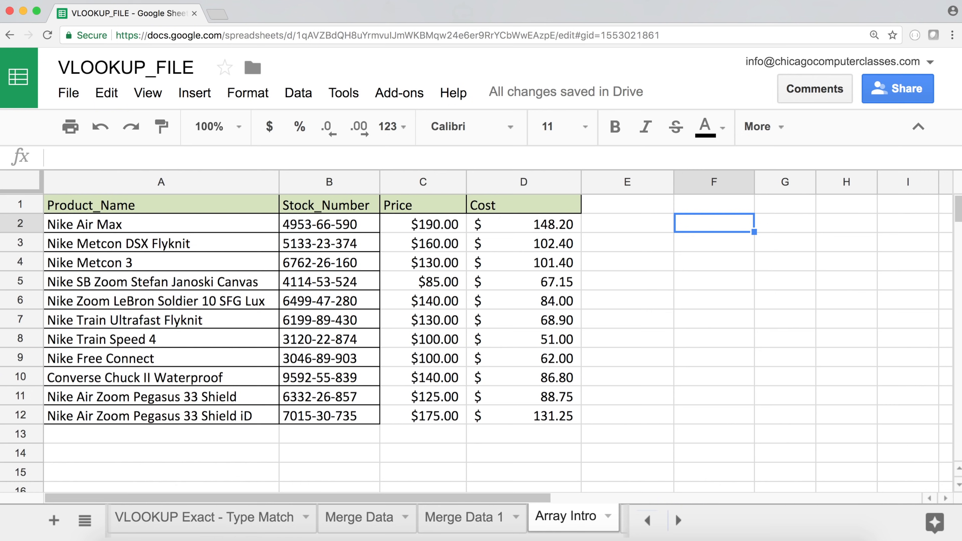
key(Right)
text(=arra)
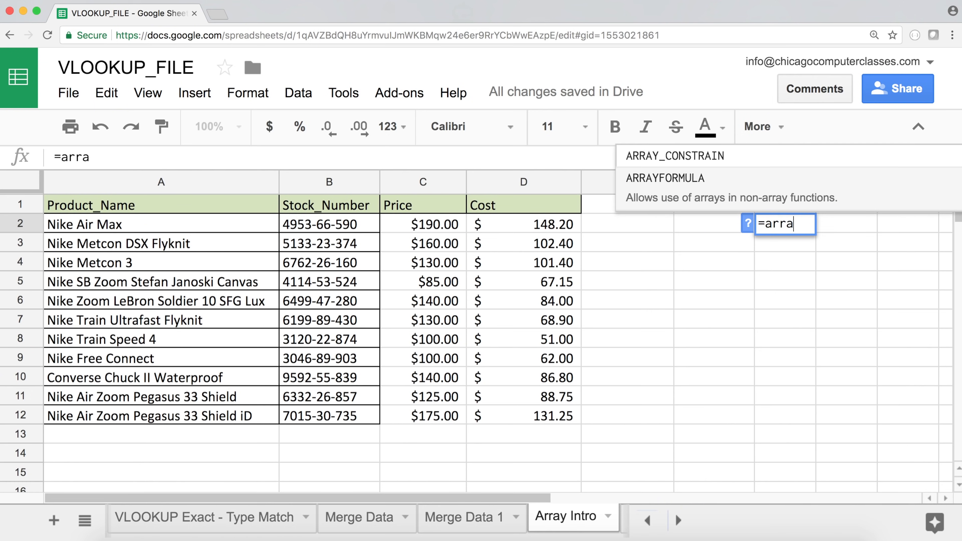
key(Tab)
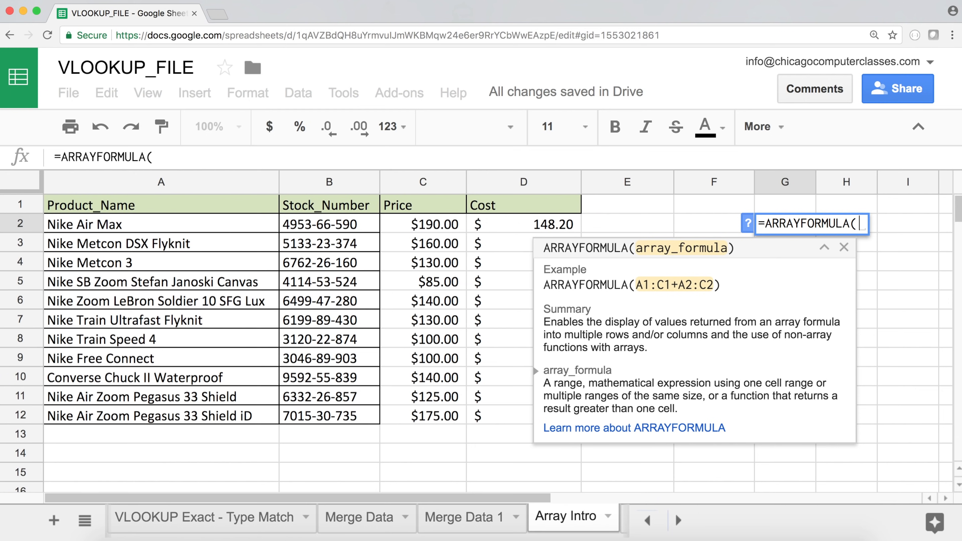
key(Escape)
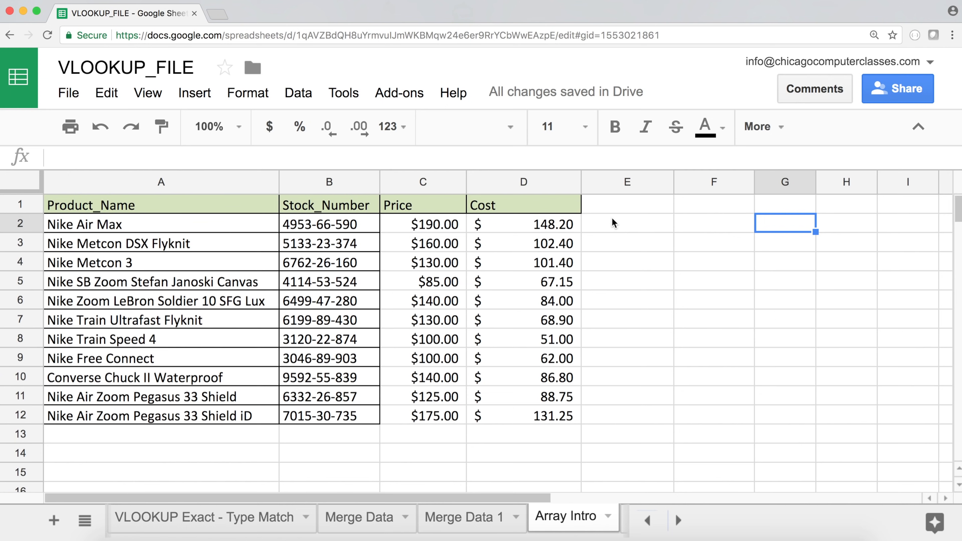
Enter a formula in E2 that subtracts the product's cost from its price, =C2-D2
click(600, 224)
text(=)
click(441, 223)
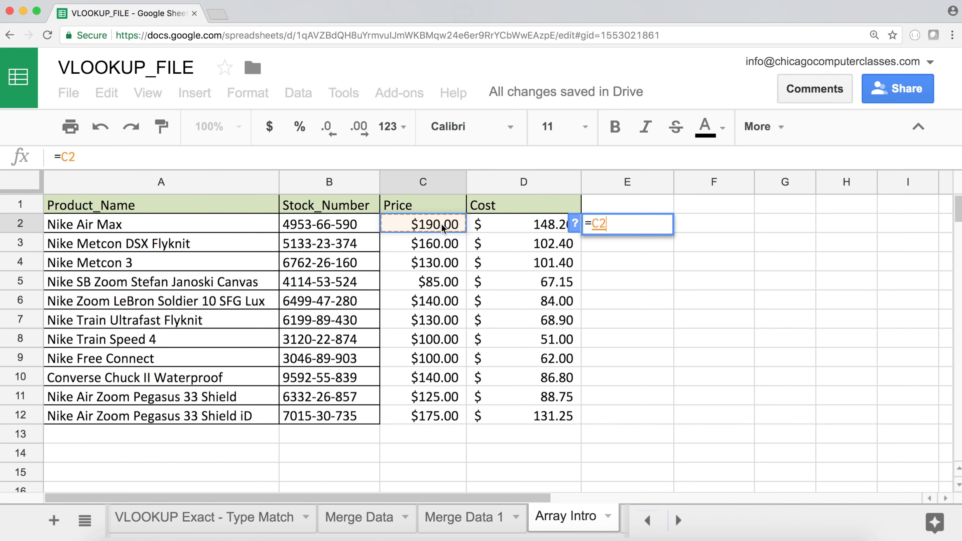
text(-)
click(539, 223)
key(Return)
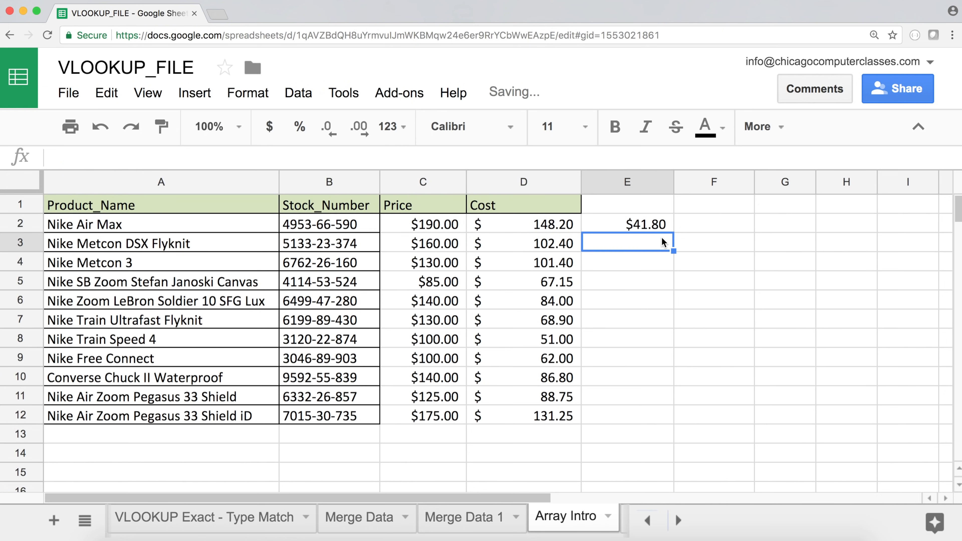
Fill the price-minus-cost formula from E2 down through E12 for all products
key(Up)
drag(673, 232, 668, 420)
drag(650, 226, 660, 423)
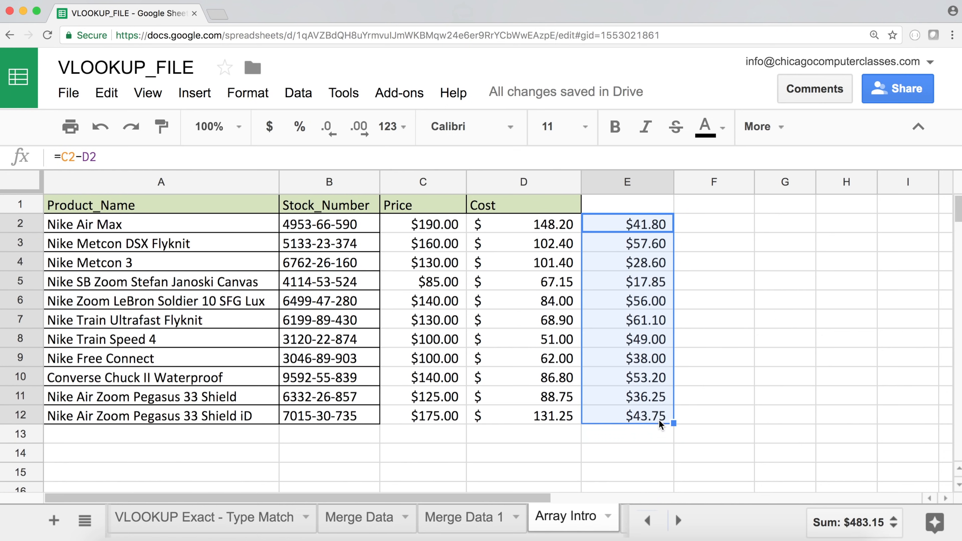
Calculate the average of the price-cost differences in E14 with =AVERAGE(E2:E12) and review the range it covers
click(649, 453)
text(=ave)
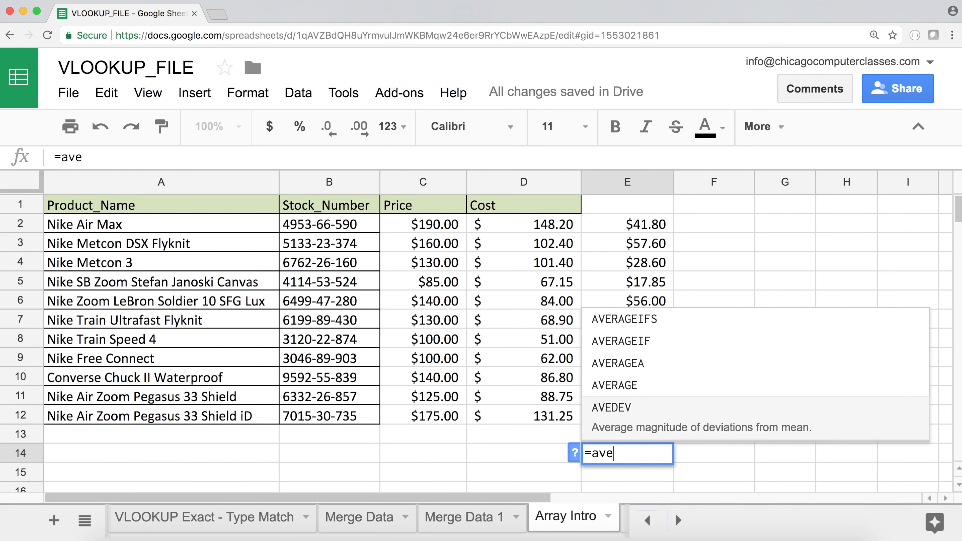
key(Up)
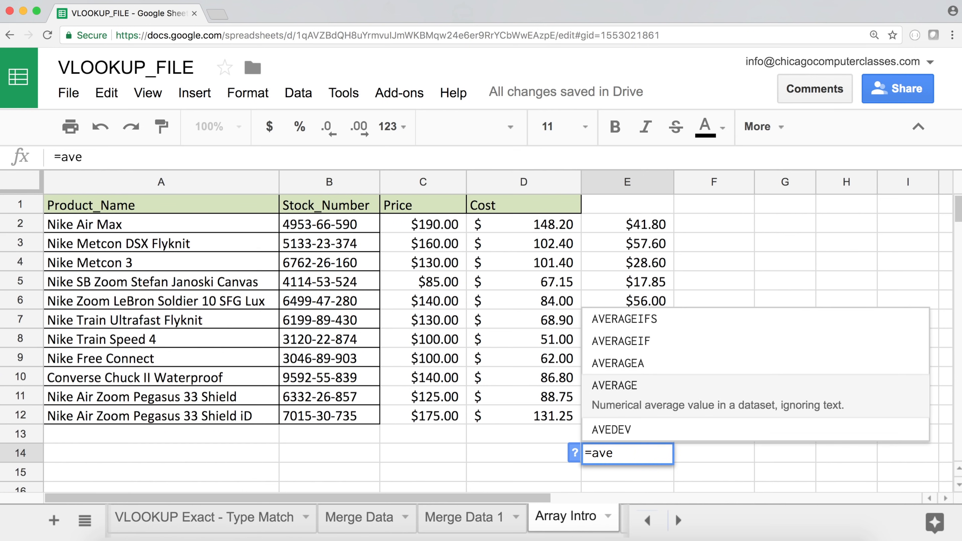
key(Tab)
drag(638, 218, 612, 417)
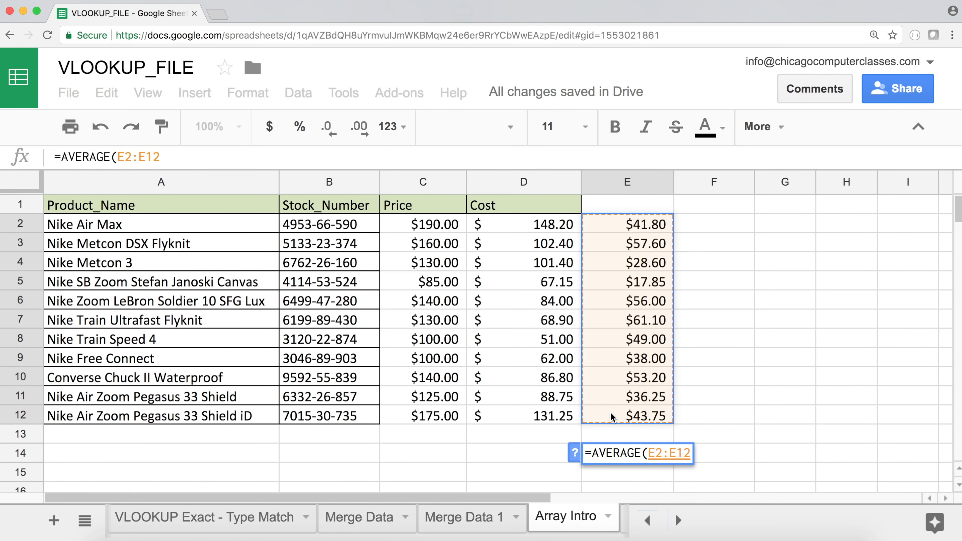
text())
key(Return)
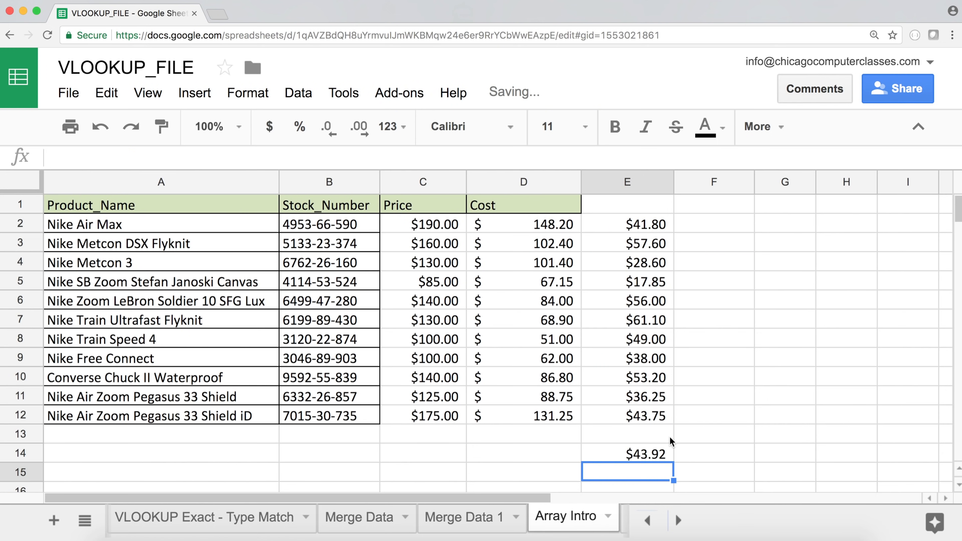
click(644, 455)
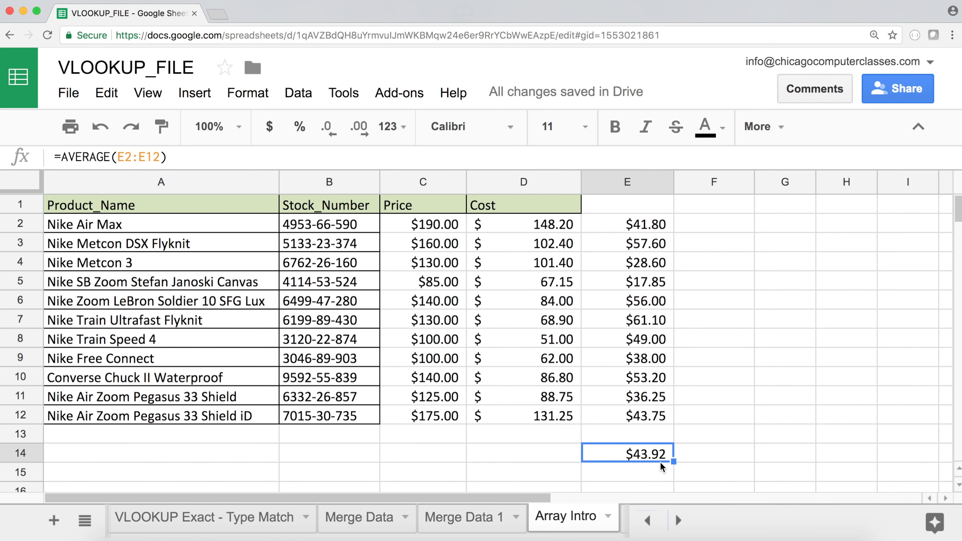
drag(645, 225, 652, 409)
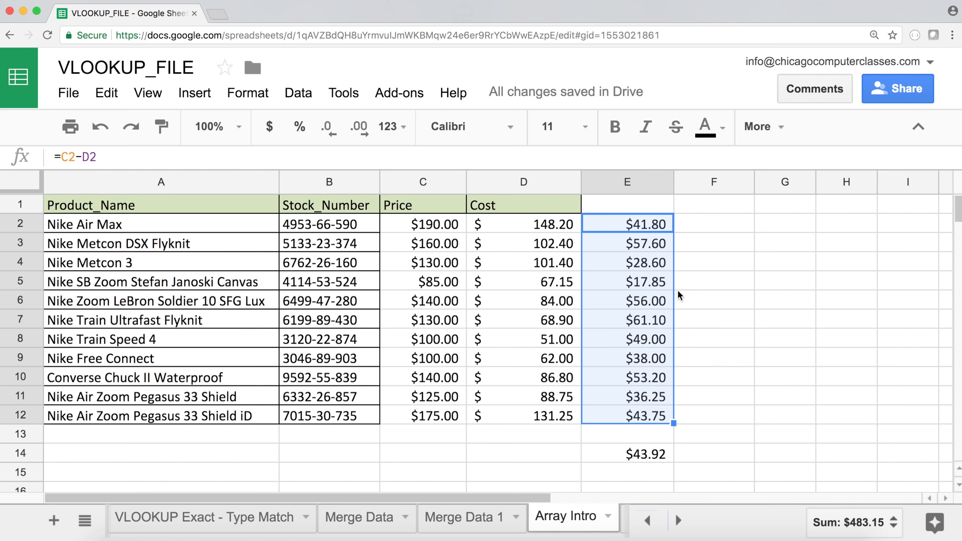
Enter =ARRAYFORMULA(C2:C12-D2:D12) in G3 and compare its output with the differences in E2:E12
click(775, 223)
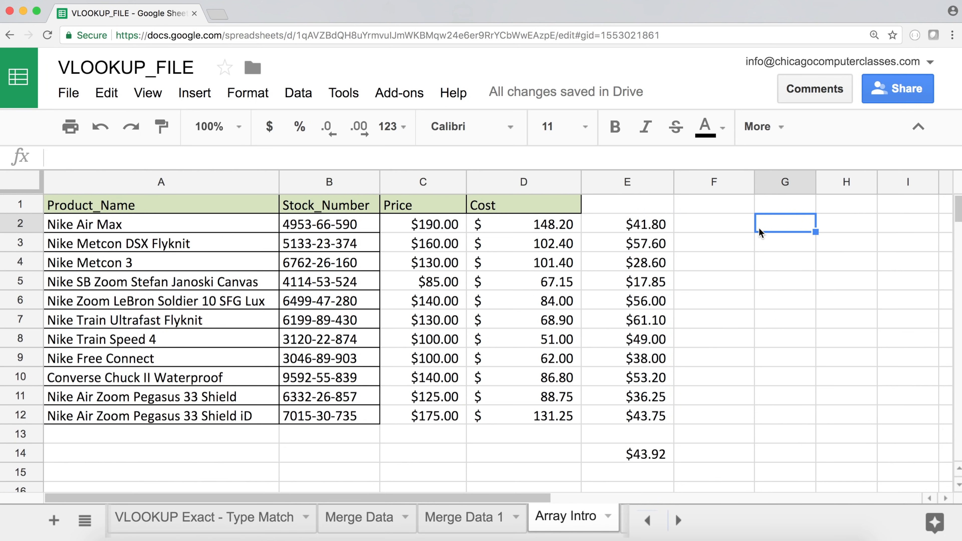
click(771, 246)
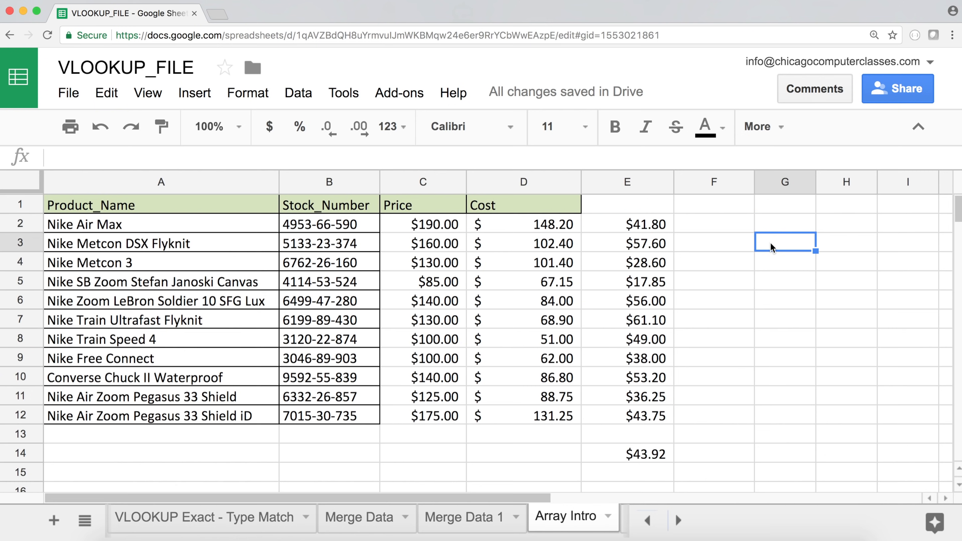
text(=)
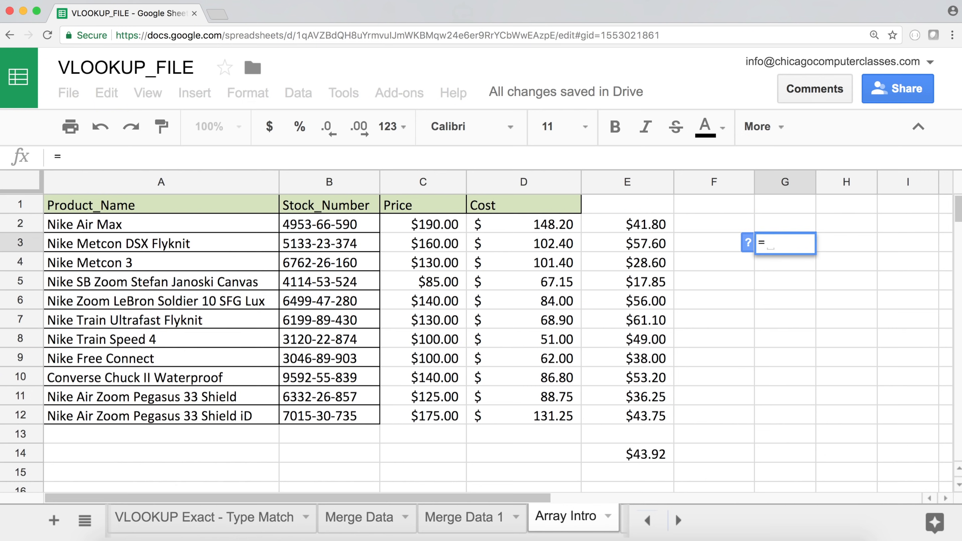
text(arra)
key(Tab)
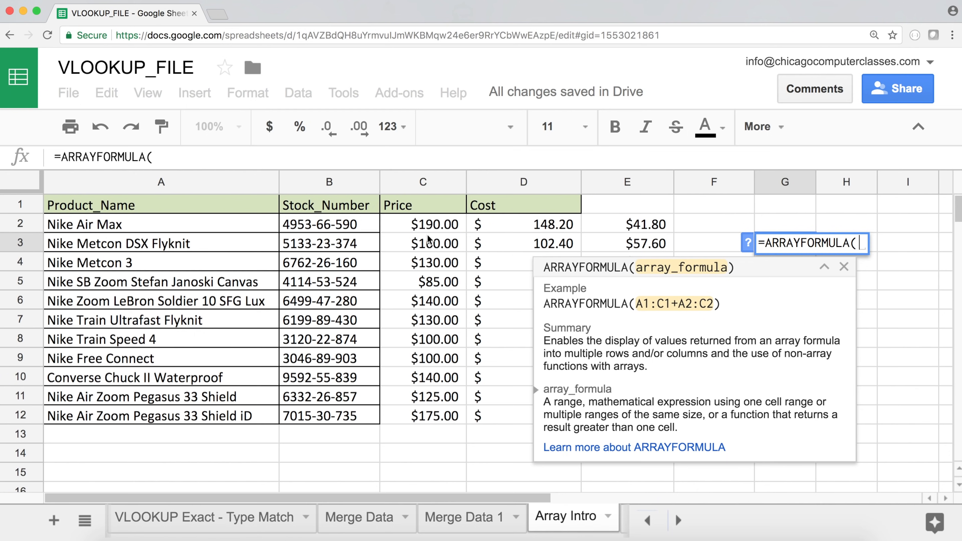
drag(431, 226, 432, 415)
text(-)
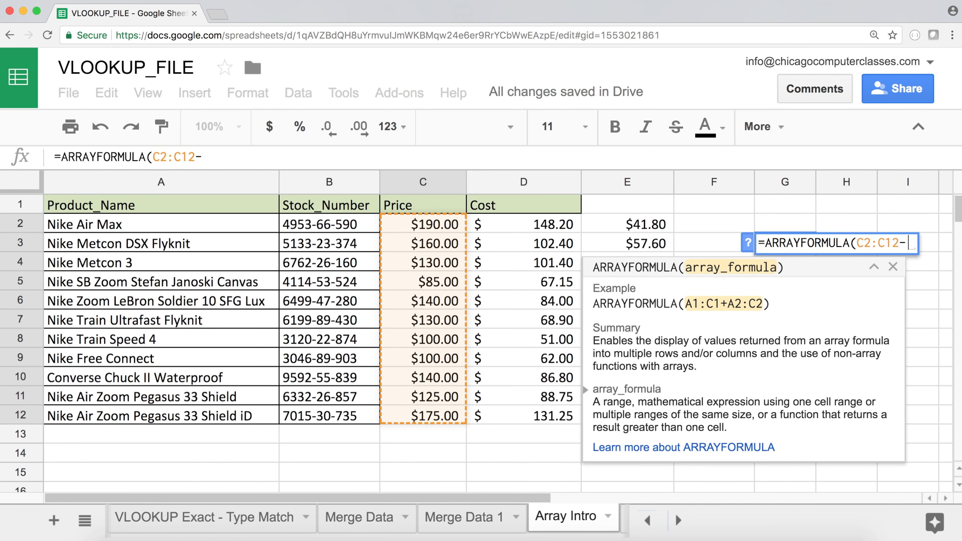
click(549, 228)
drag(548, 229, 532, 414)
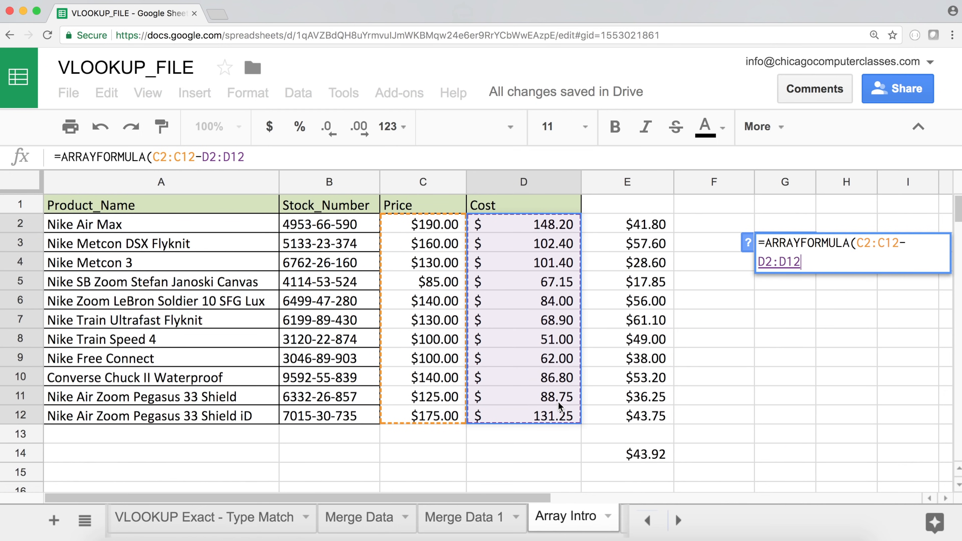
text())
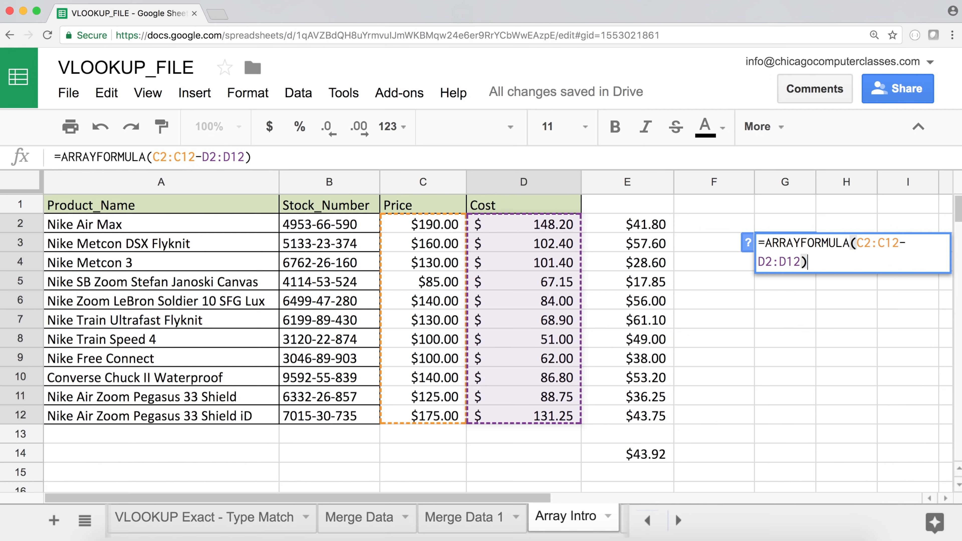
key(Return)
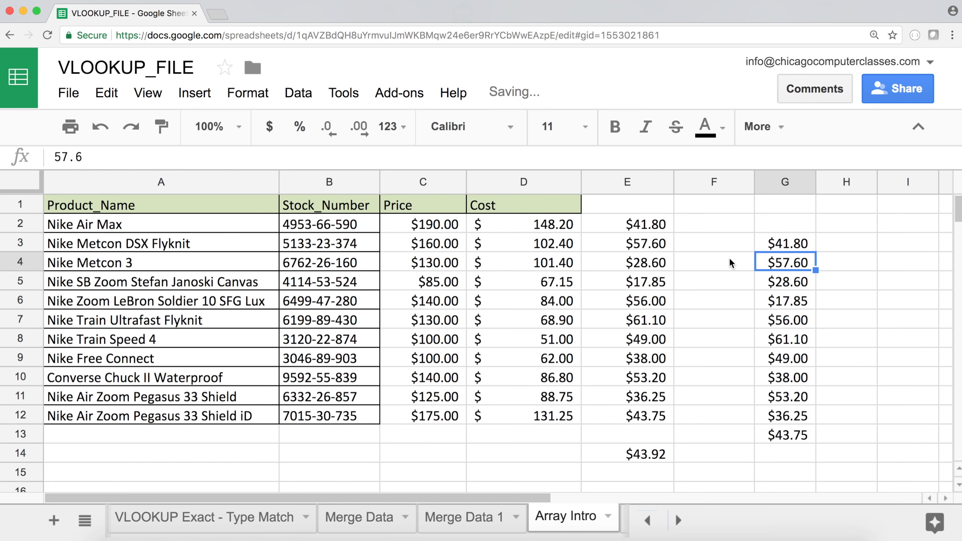
drag(653, 219, 640, 416)
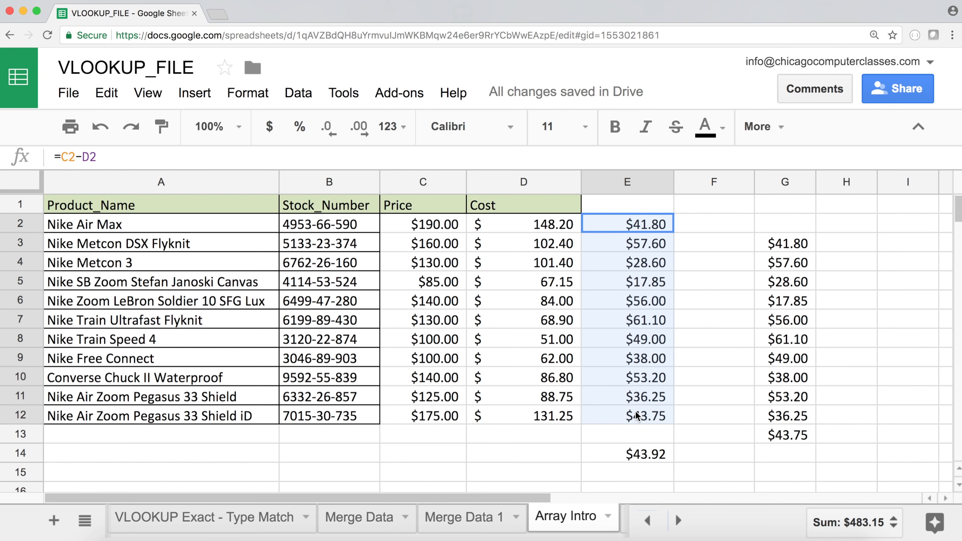
Wrap the G3 array formula in an average function as =average(ARRAYFORMULA(C2:C12-D2:D12)) and compare it with the average in E14
double_click(797, 244)
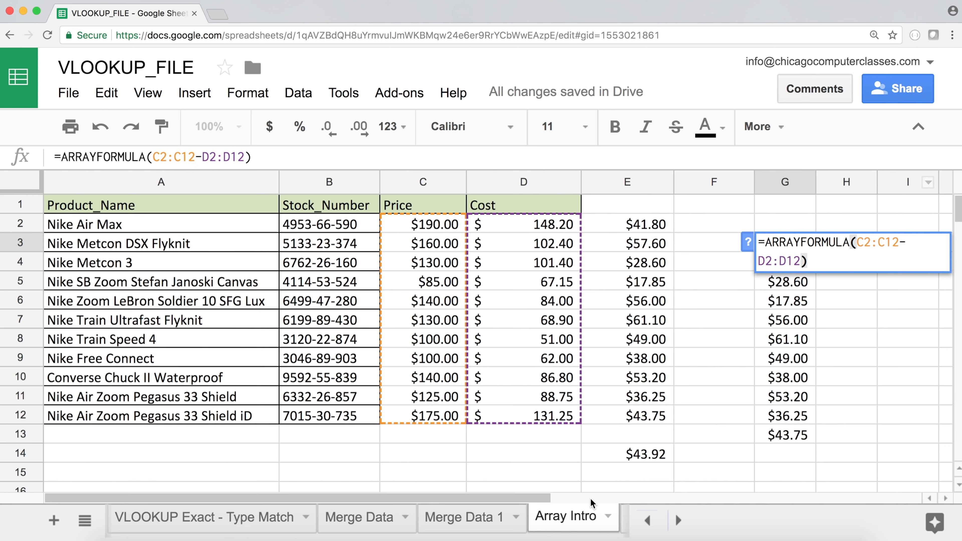
click(766, 243)
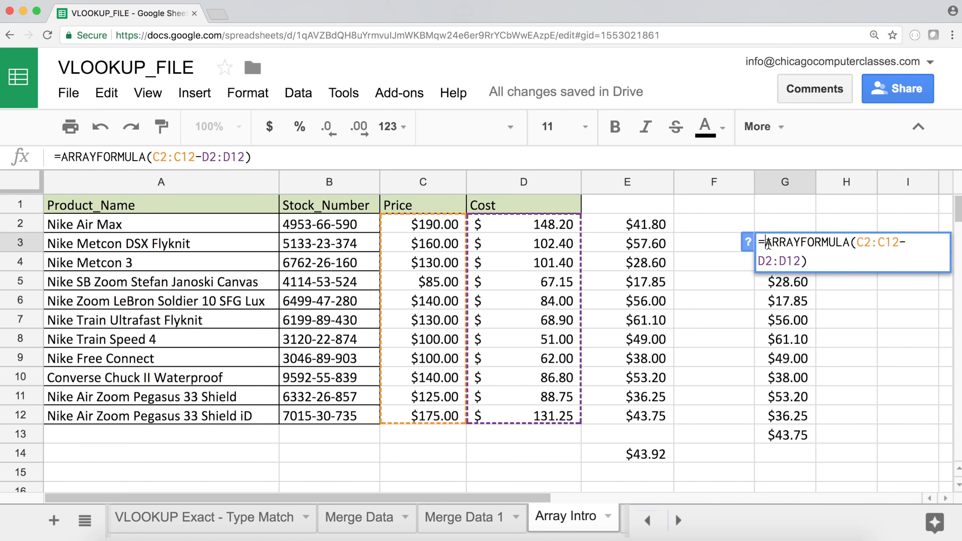
text(avera)
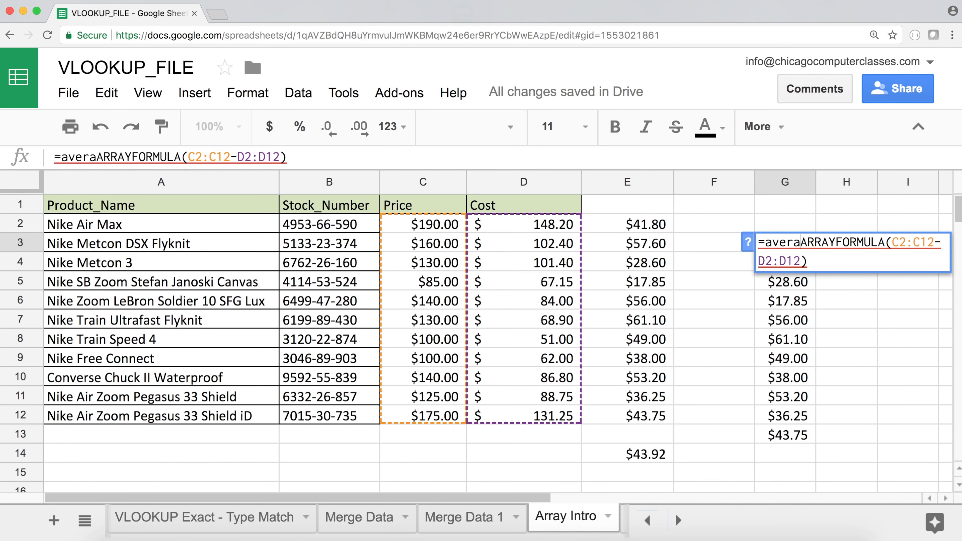
text(ge()
click(859, 263)
text())
key(Return)
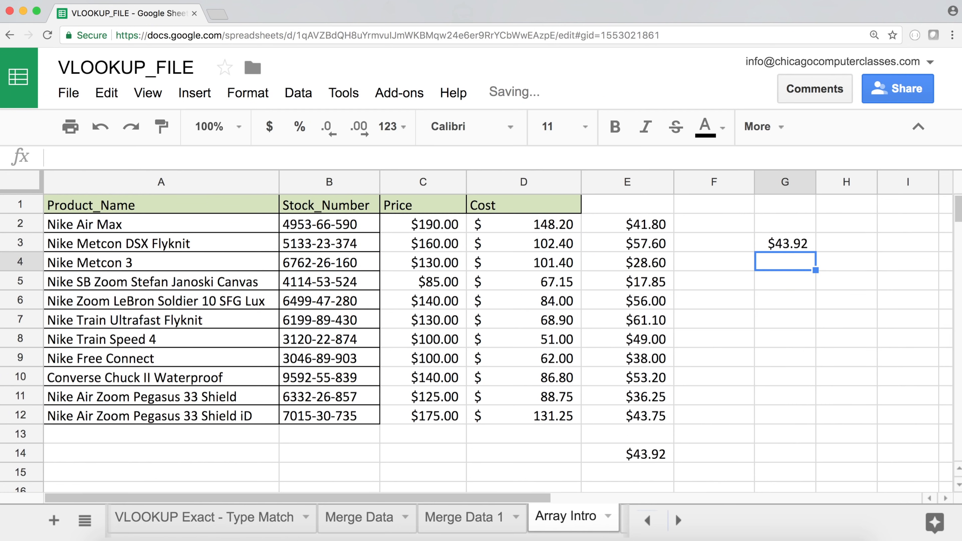
click(794, 247)
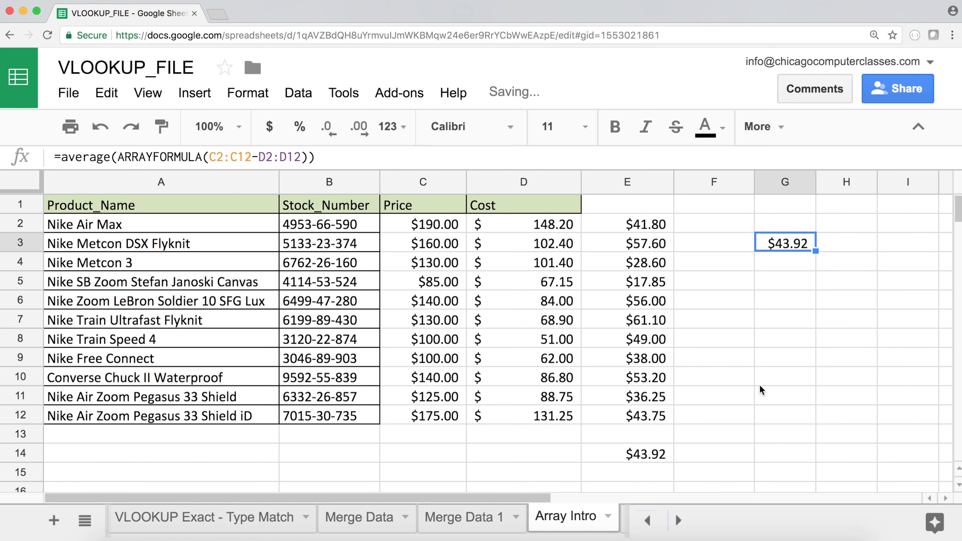
click(661, 457)
Clear the helper price-cost differences from E2:E12
click(641, 181)
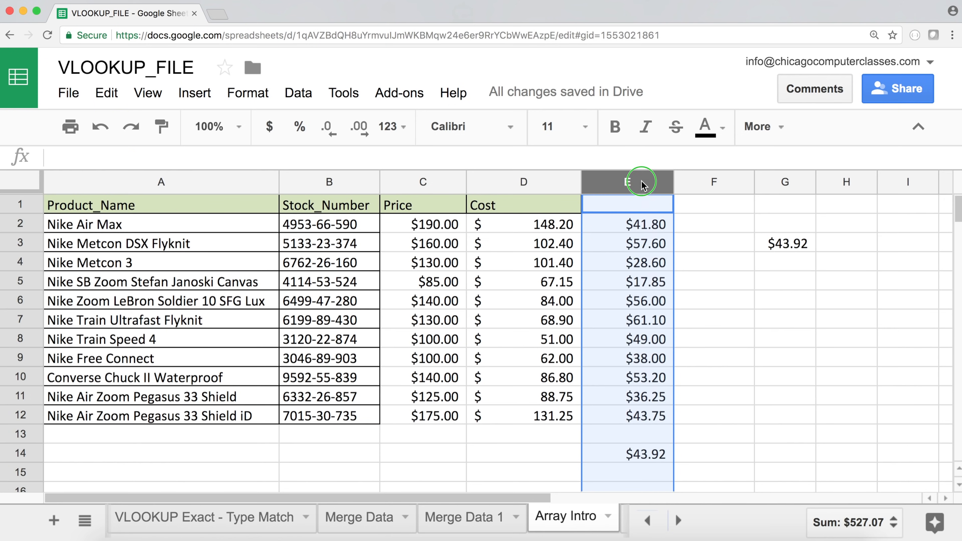
right_click(641, 182)
click(620, 229)
drag(619, 232, 630, 421)
key(Delete)
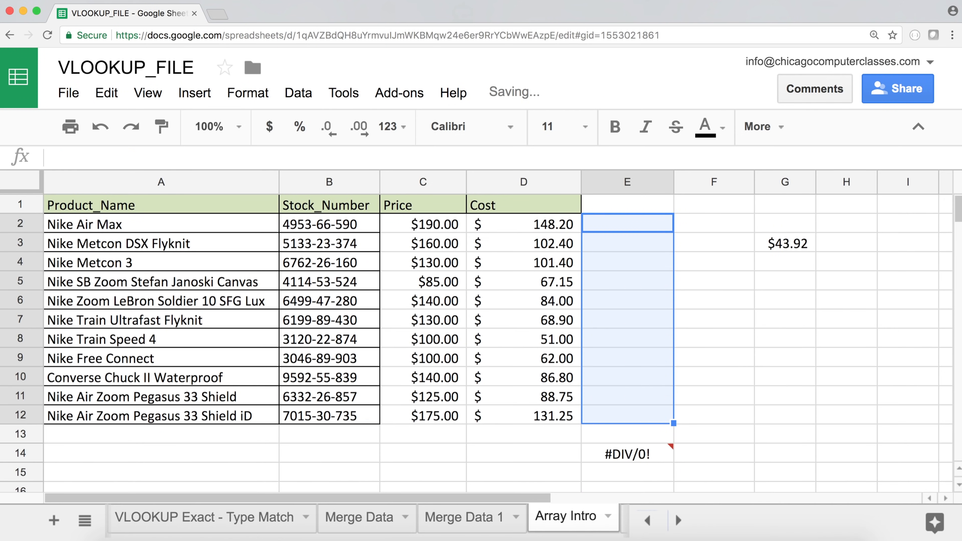
Delete the leftover AVERAGE formula from E14
key(Down)
key(Down)
key(Down)
key(Down)
key(Down)
key(Down)
key(Down)
key(Down)
key(Down)
key(Down)
key(Down)
key(Down)
key(Down)
key(Up)
key(Delete)
key(Up)
key(Up)
key(Up)
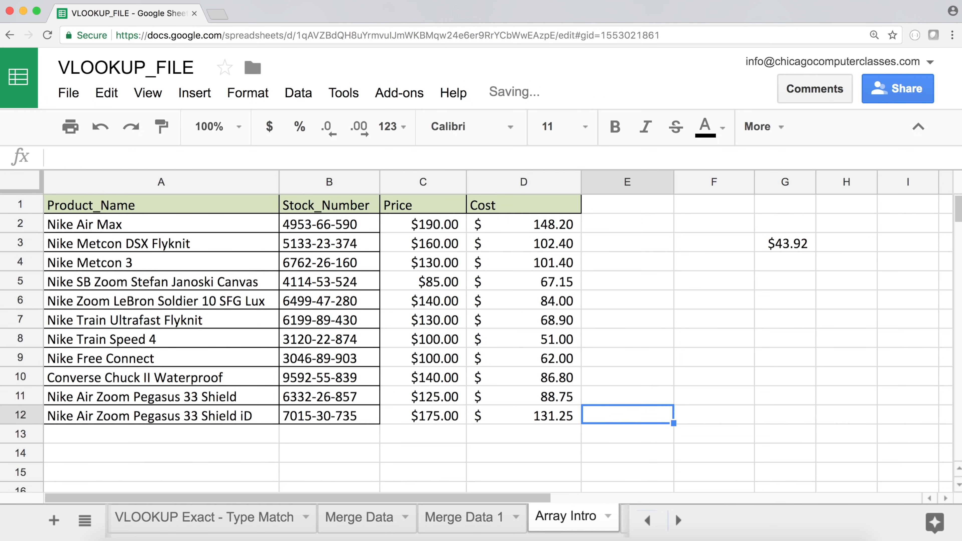
Examine how the ARRAYFORMULA part is nested inside the average function in G3, leaving the formula as it is
click(777, 247)
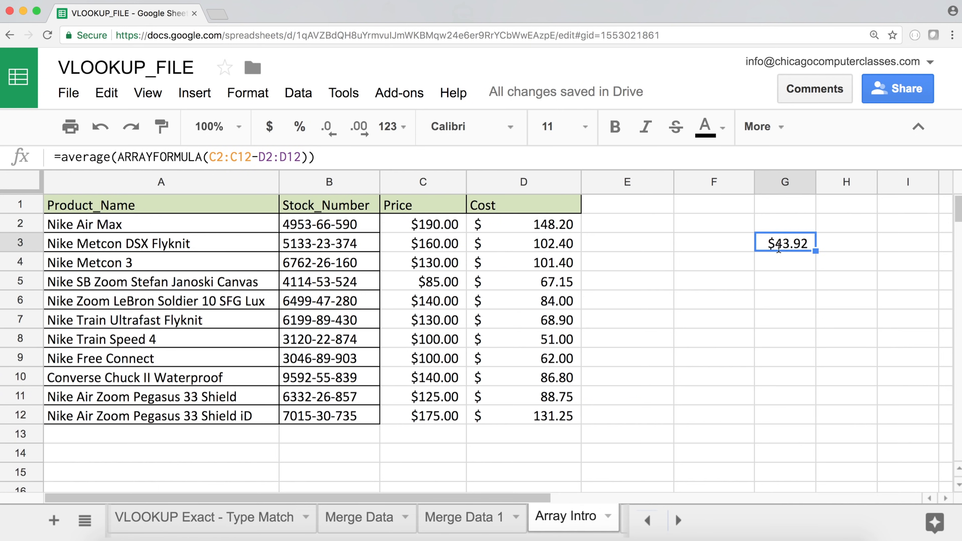
double_click(778, 247)
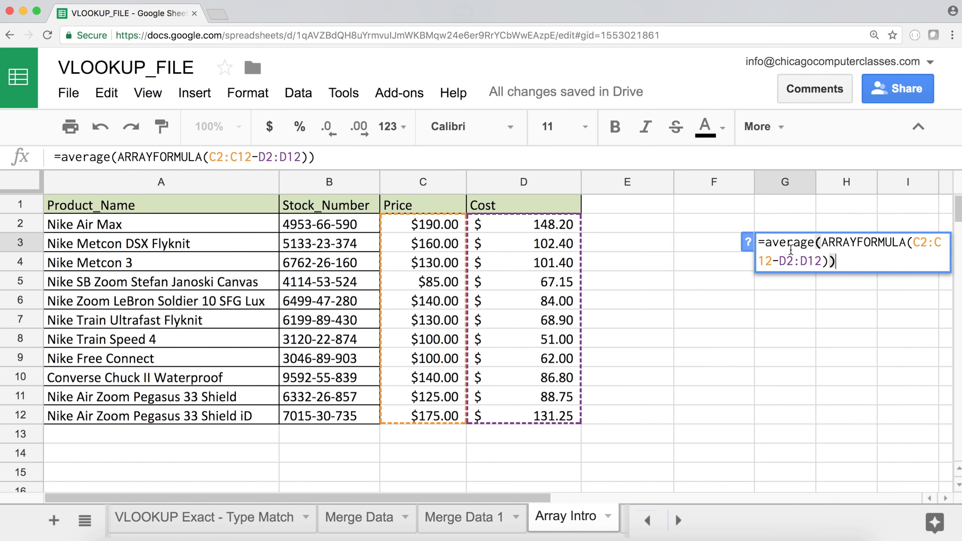
click(776, 245)
double_click(863, 242)
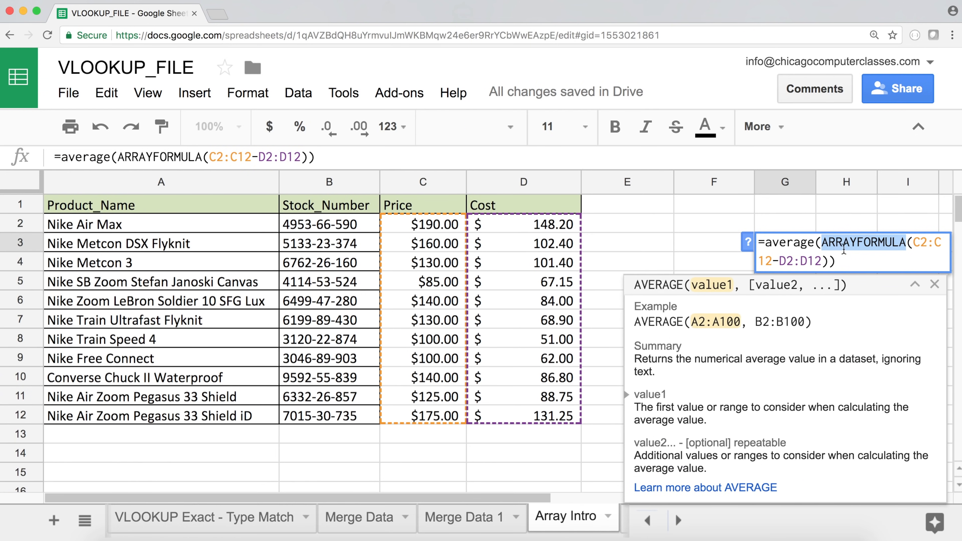
click(825, 245)
drag(823, 243, 828, 261)
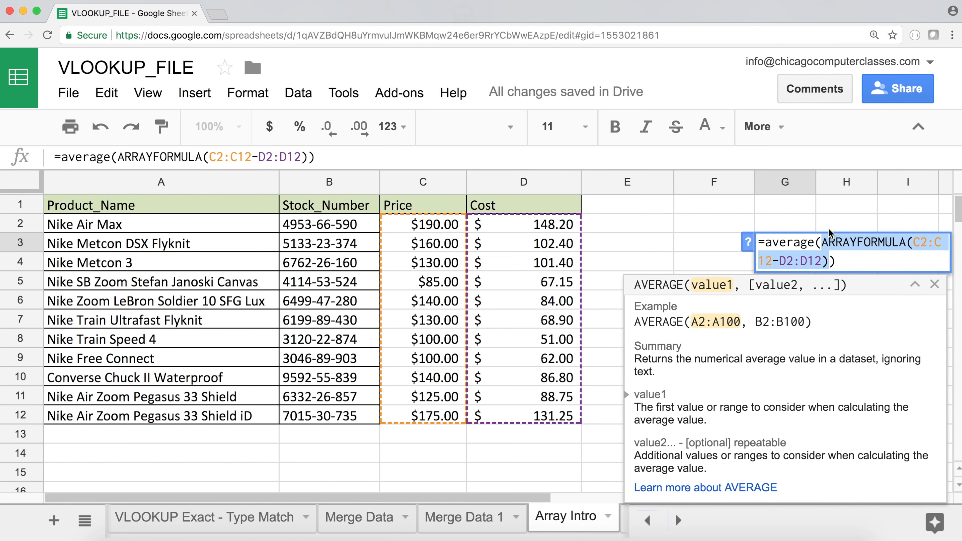
key(Return)
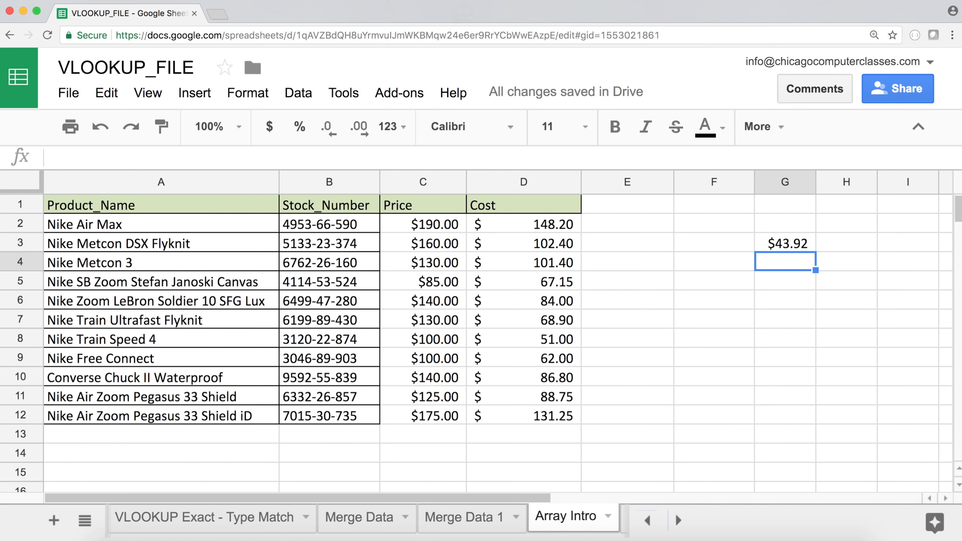
Add the header Profit Margin in cell E1 beside the Cost column
click(713, 261)
key(Left)
key(Left)
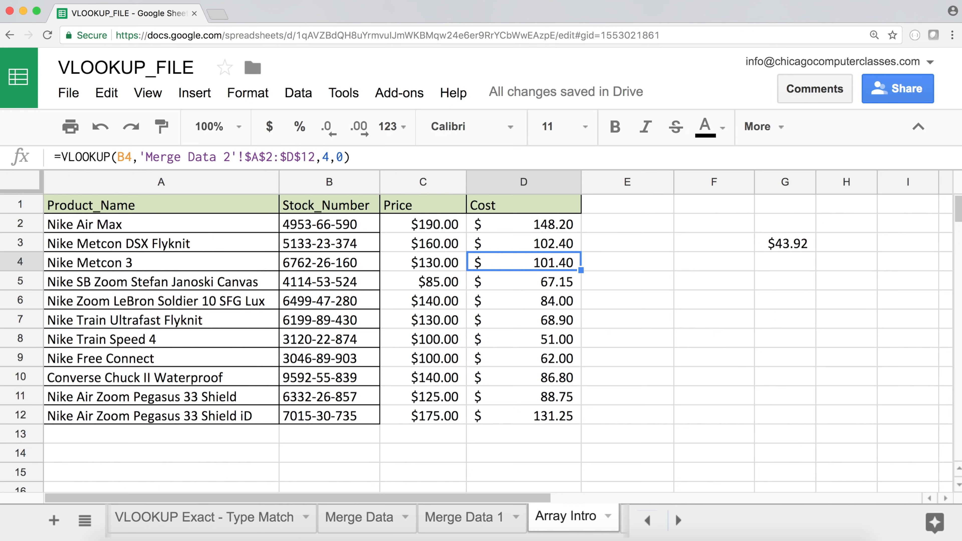
key(Up)
key(Up)
key(Up)
key(Right)
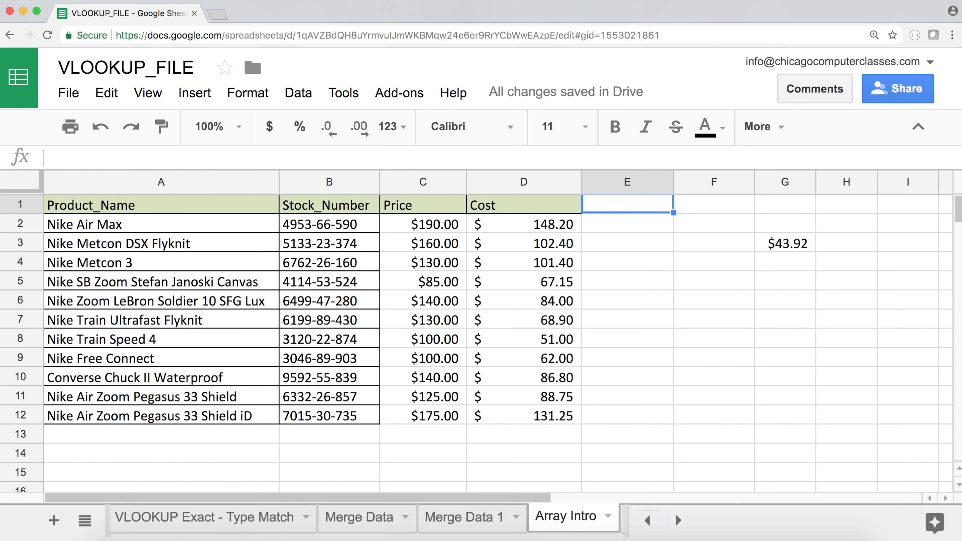
text(Pro)
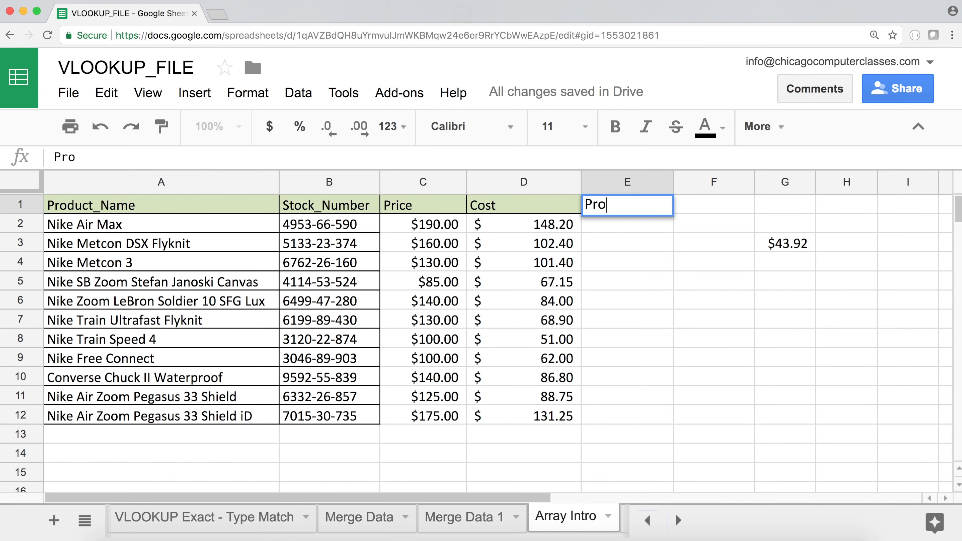
text(fit Margin)
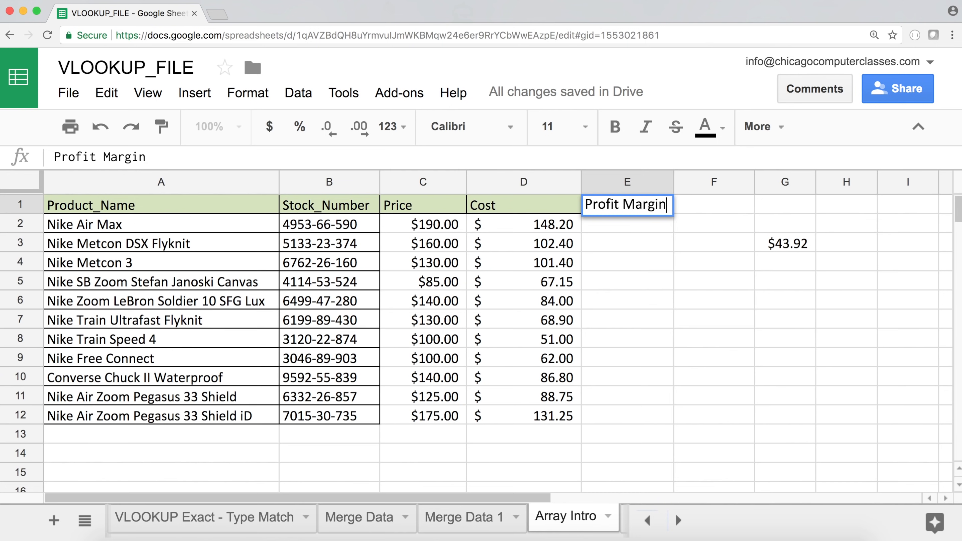
key(Return)
Enter a formula in E2 dividing the first product's cost by its price, =D2/C2
text(=)
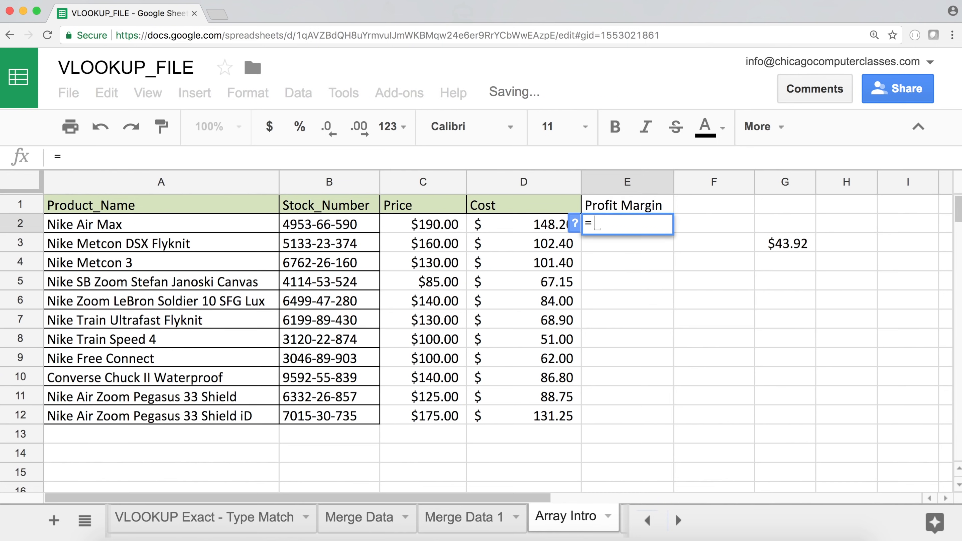
click(543, 226)
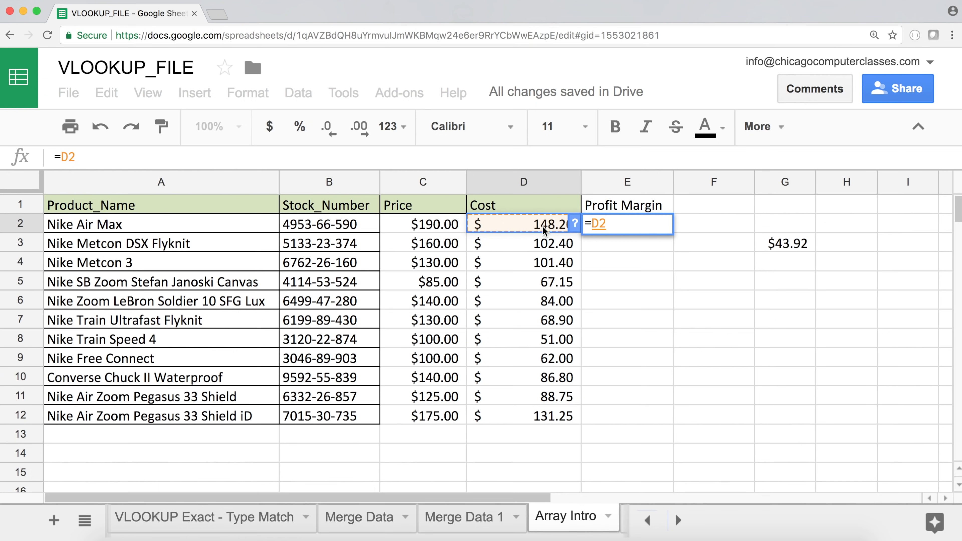
text(/)
click(439, 223)
key(Return)
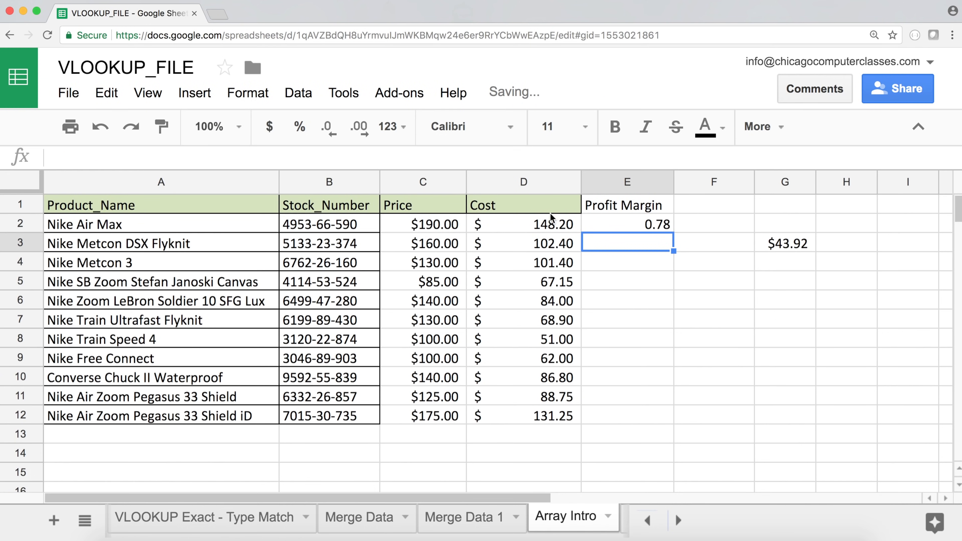
Change the E2 formula to =1-D2/C2 and fill it down through E12
click(627, 230)
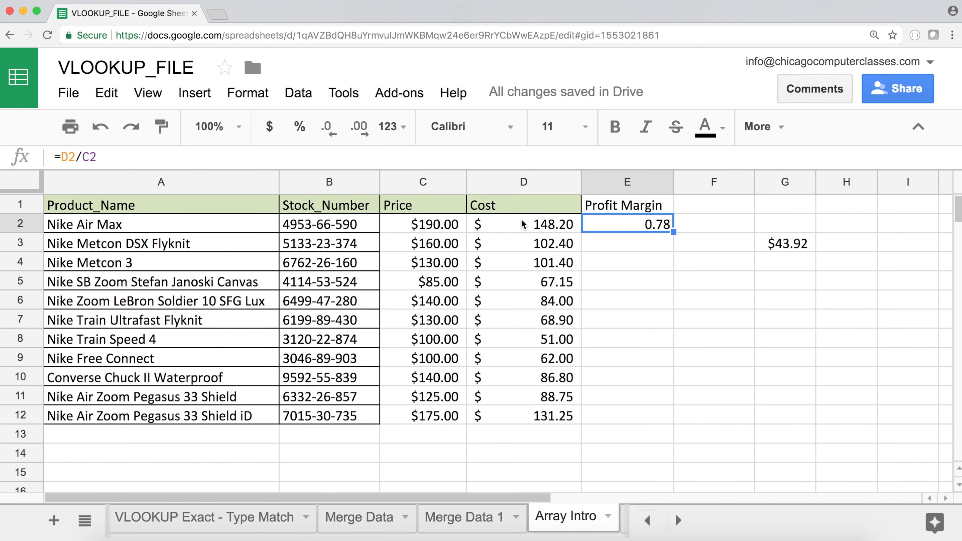
click(443, 228)
click(663, 221)
double_click(666, 226)
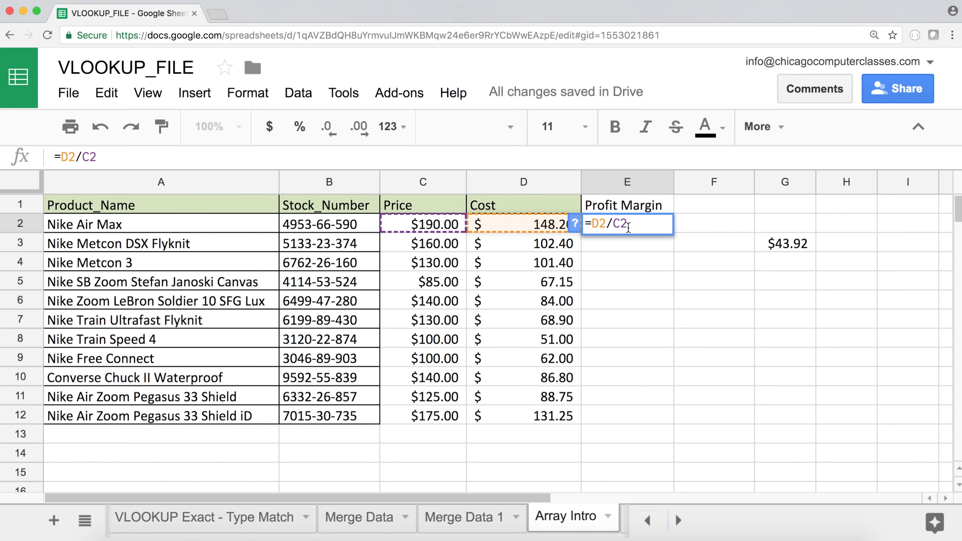
text(1-)
key(Return)
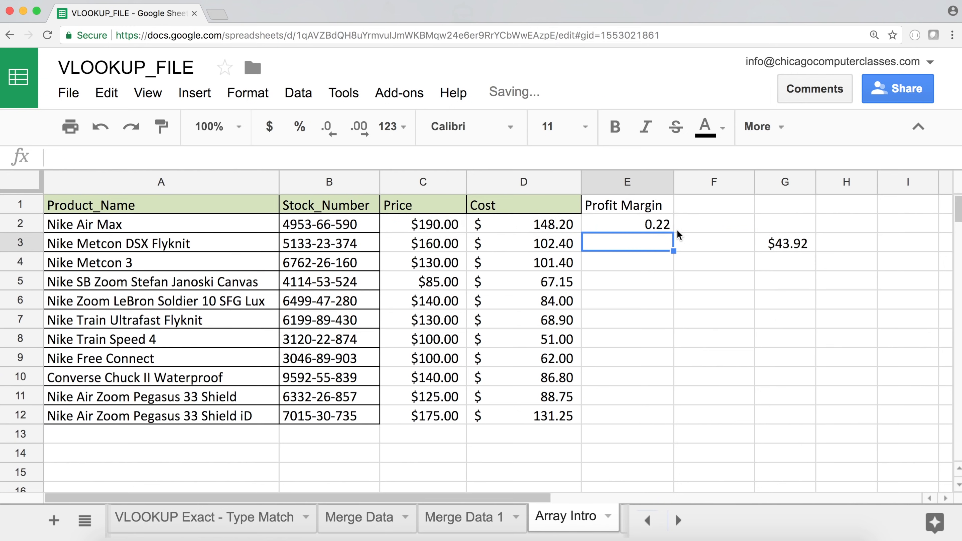
click(663, 227)
drag(673, 232, 670, 423)
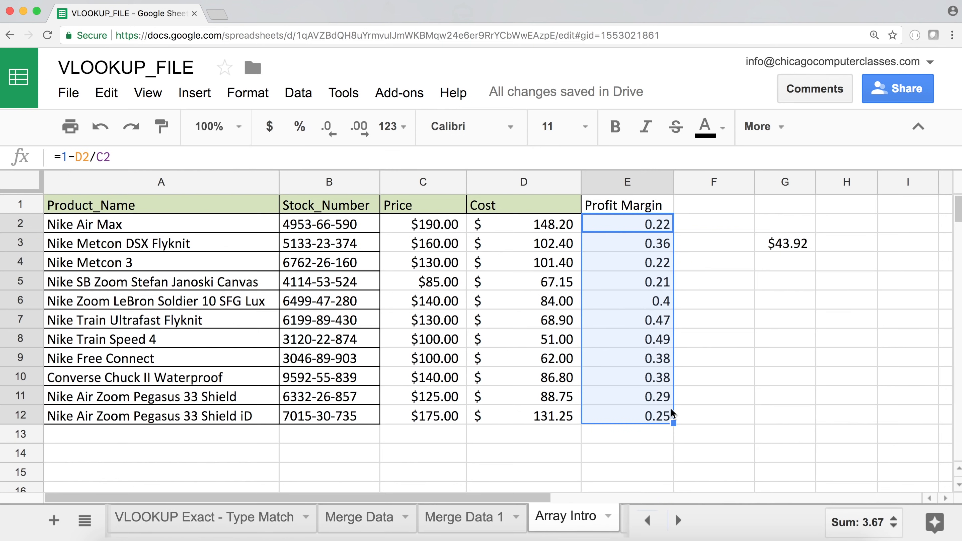
Calculate the average profit margin in E14 with =AVERAGE(E2:E12)
click(651, 451)
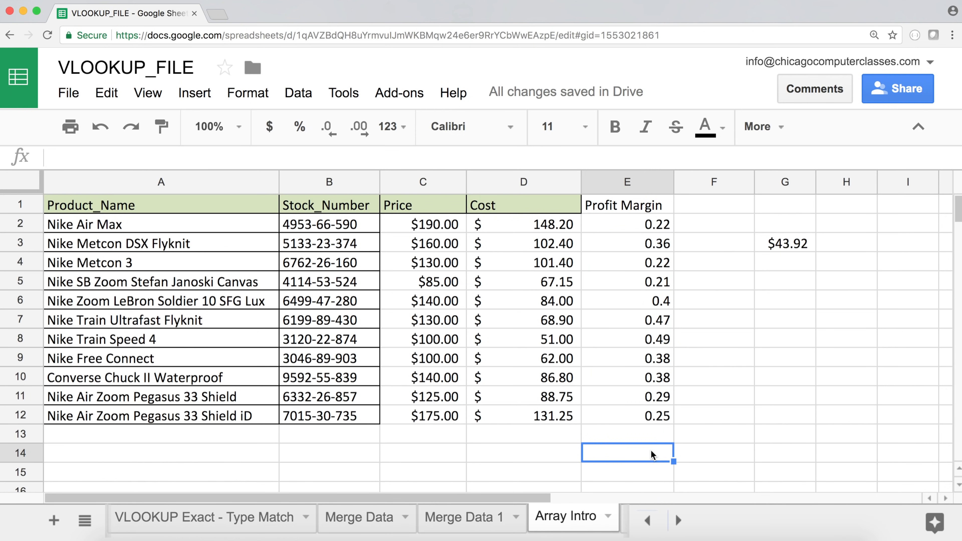
text(=ave)
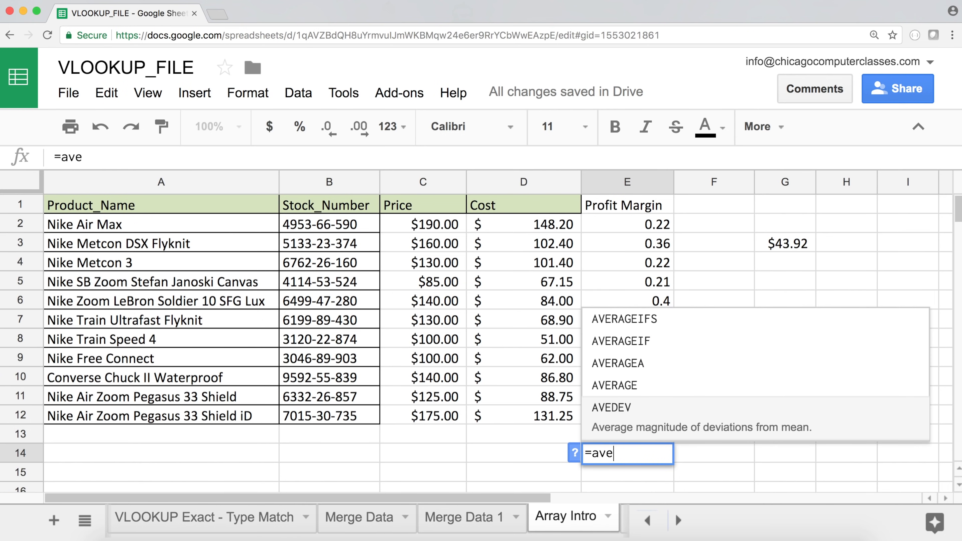
key(Up)
key(Tab)
click(651, 205)
drag(651, 223, 651, 414)
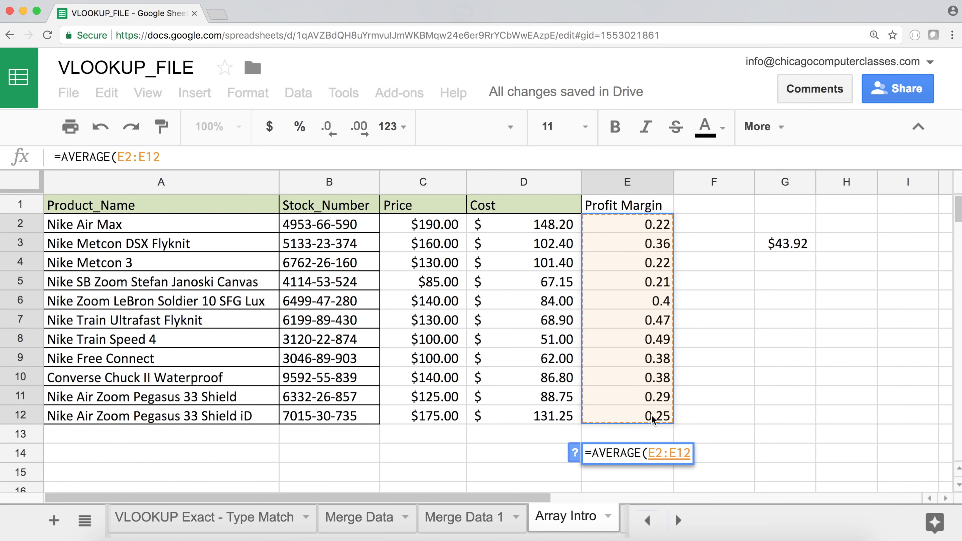
key(Return)
click(604, 460)
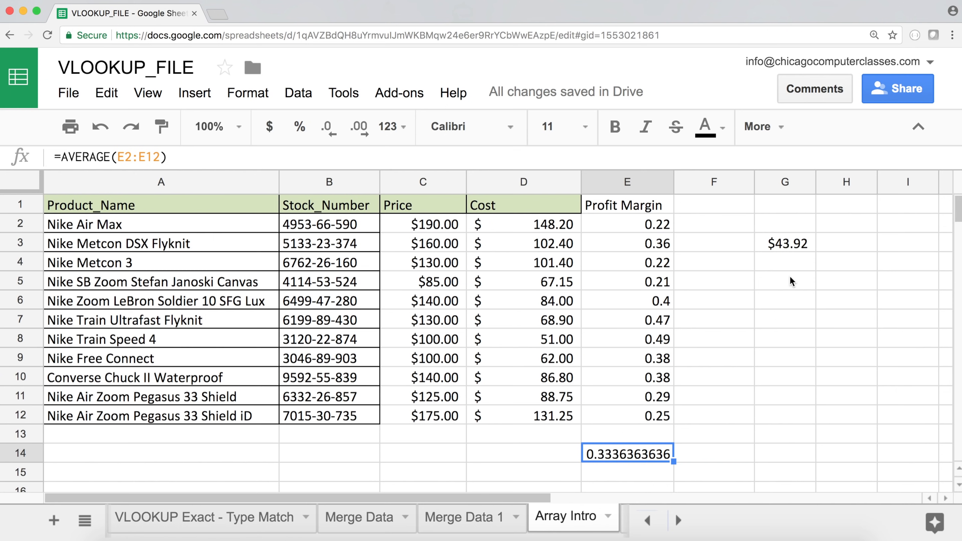
Enter =ARRAYFORMULA(1-D2:D12/C2:C12) in G6 to compute all profit margins with one formula
click(783, 245)
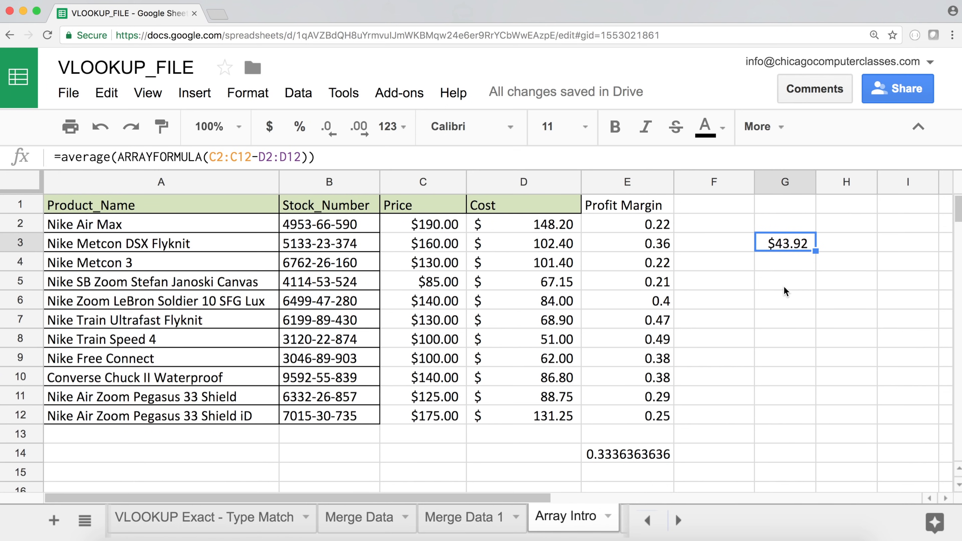
click(784, 295)
text(=)
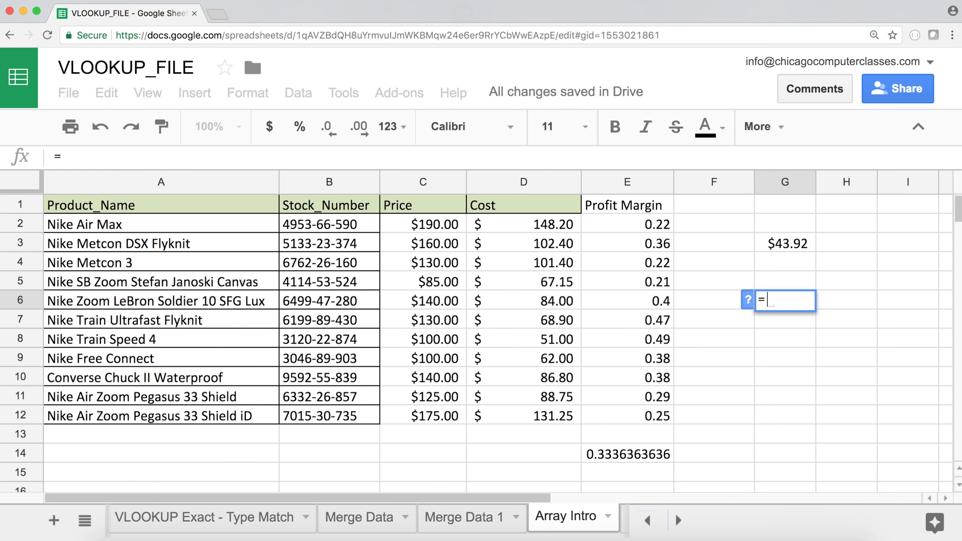
text(arra)
key(Tab)
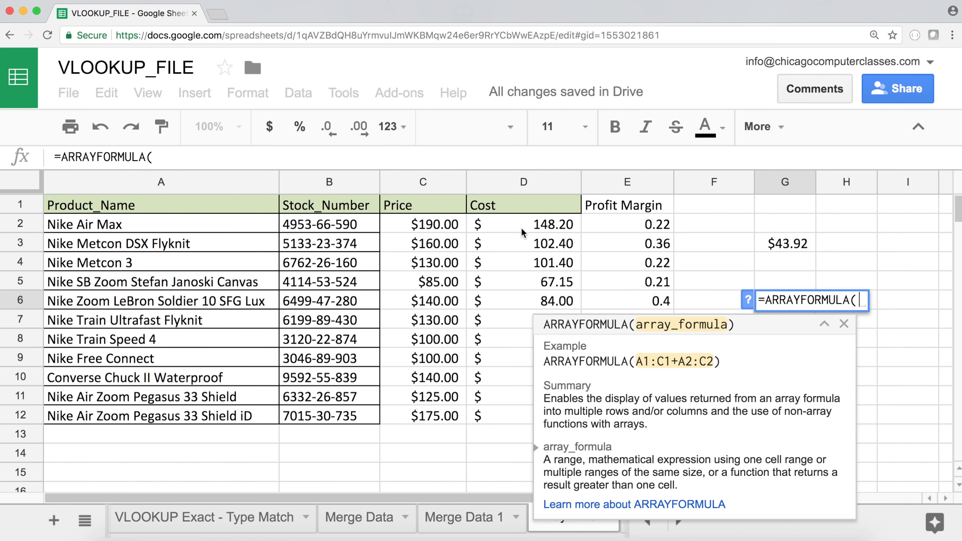
drag(522, 228, 526, 416)
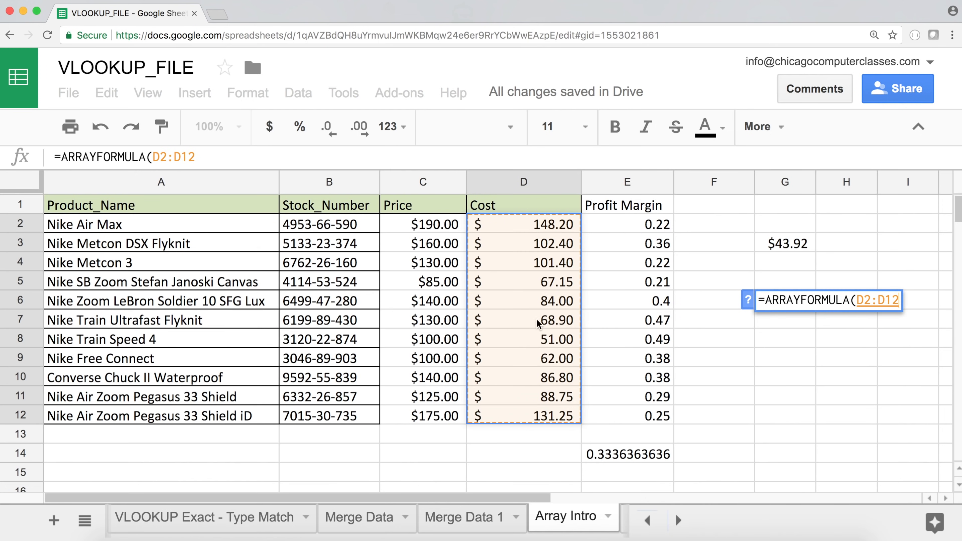
text(/)
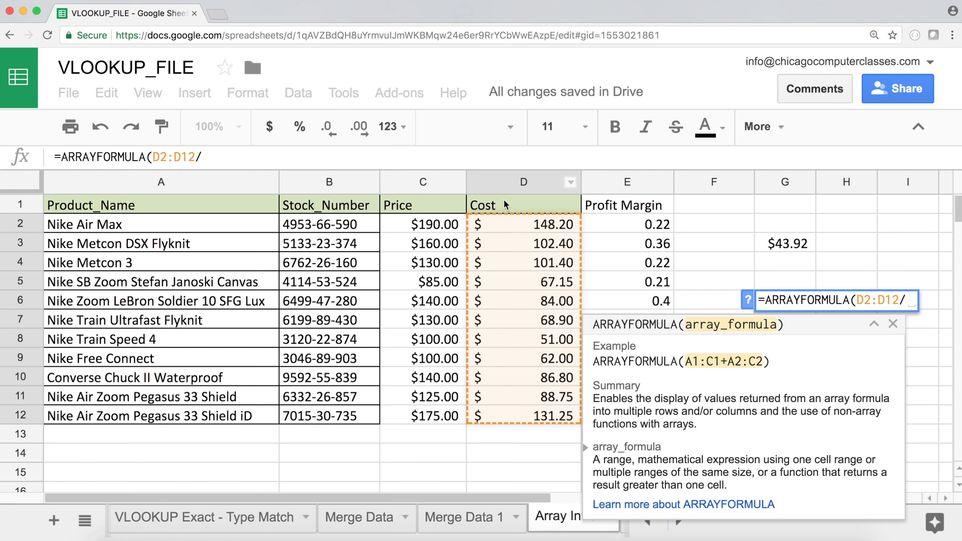
drag(440, 225, 436, 415)
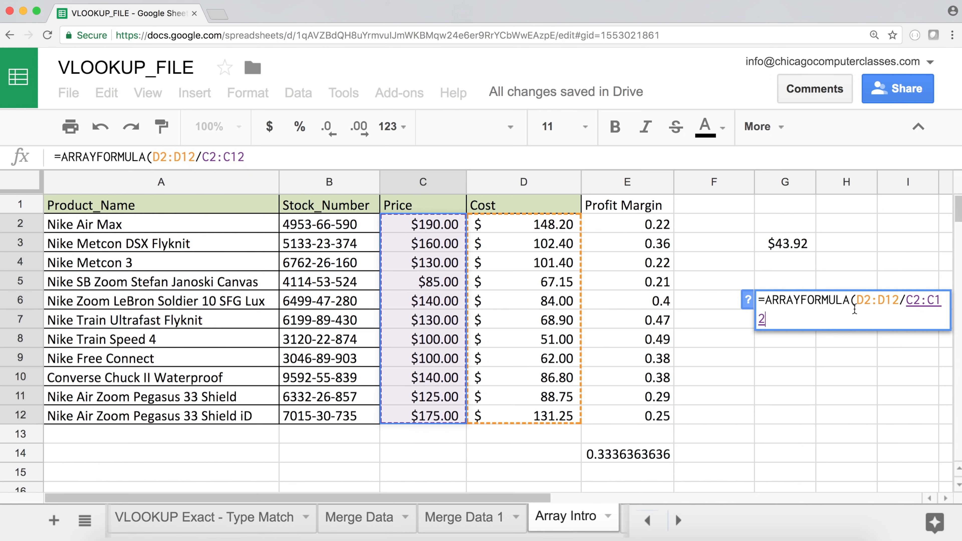
click(858, 299)
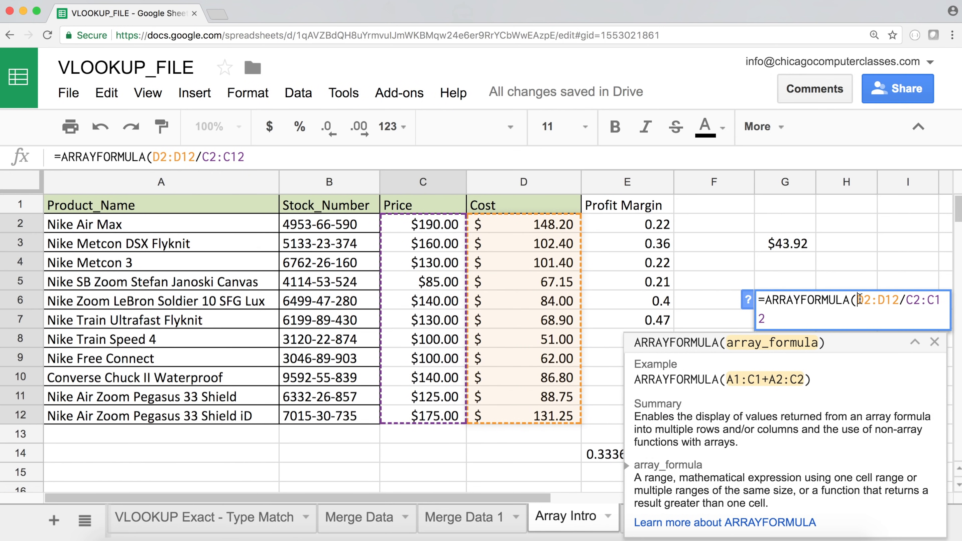
text(1-)
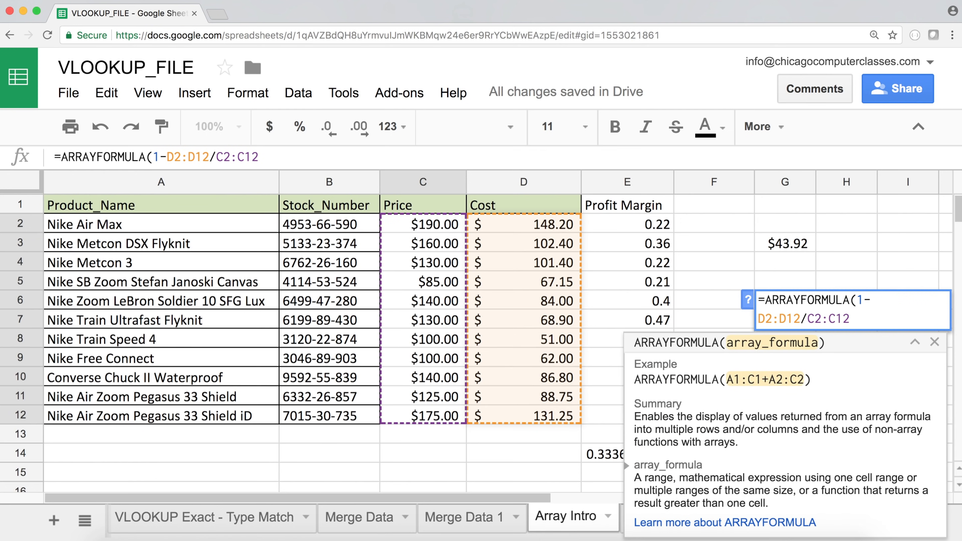
click(891, 321)
text())
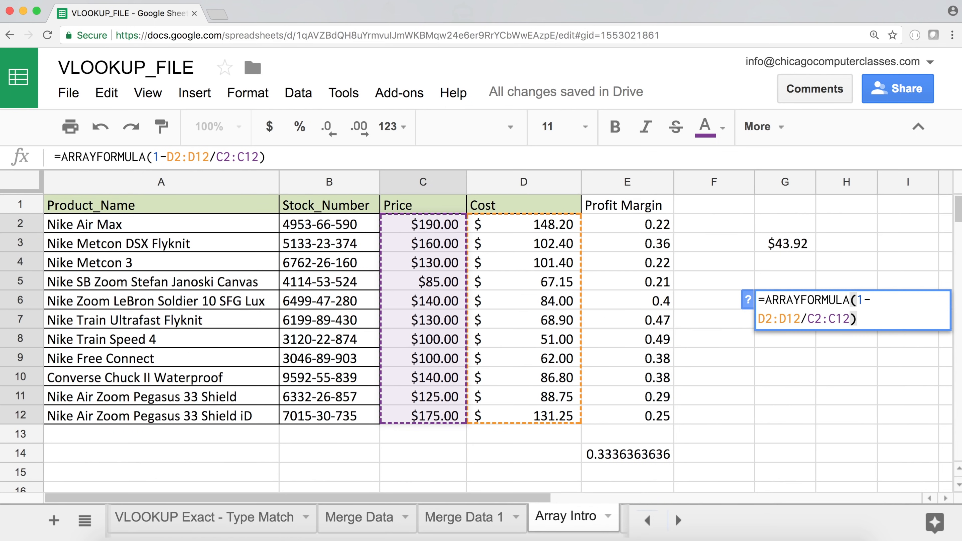
key(Return)
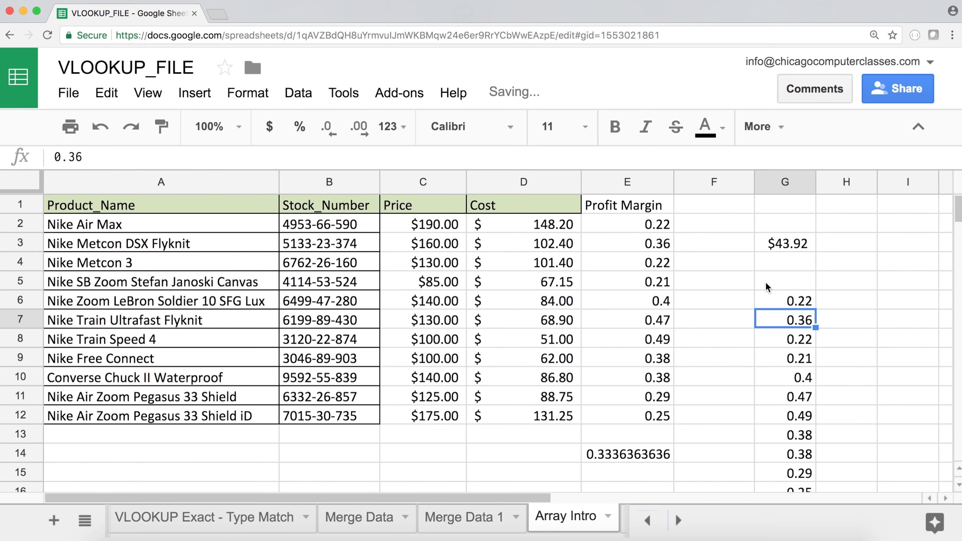
Compare the formulas in G3, E2 and G6 and examine the array results below G6, leaving every formula as it is
click(795, 235)
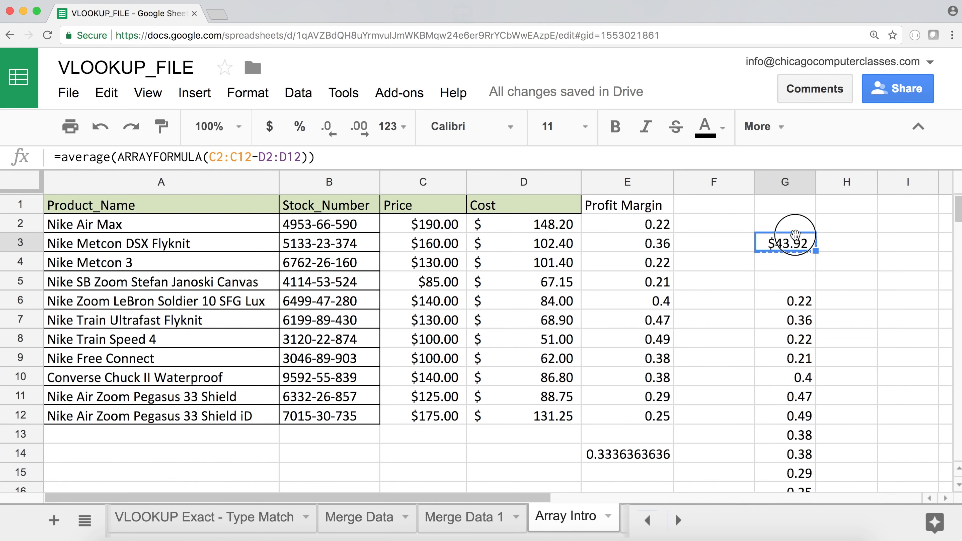
double_click(796, 237)
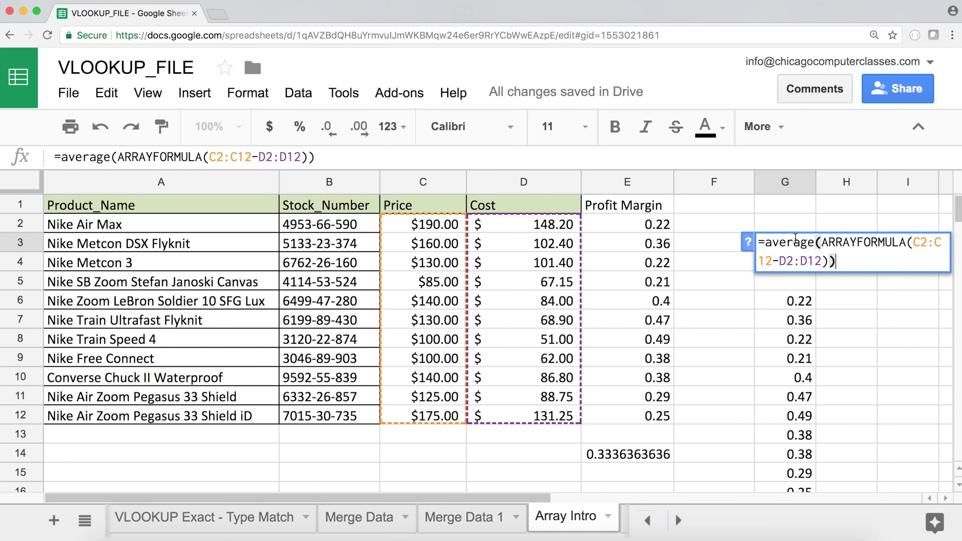
key(Escape)
double_click(654, 223)
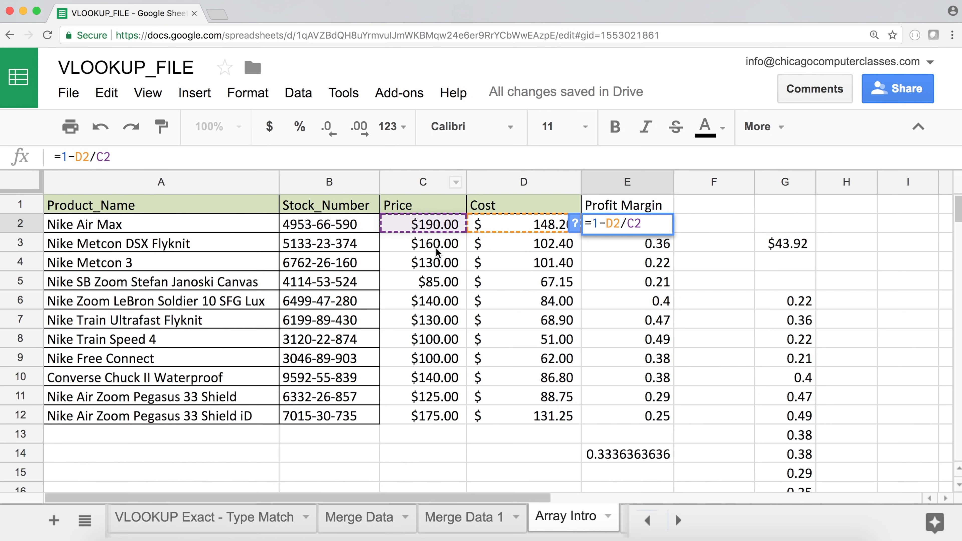
key(Escape)
double_click(810, 303)
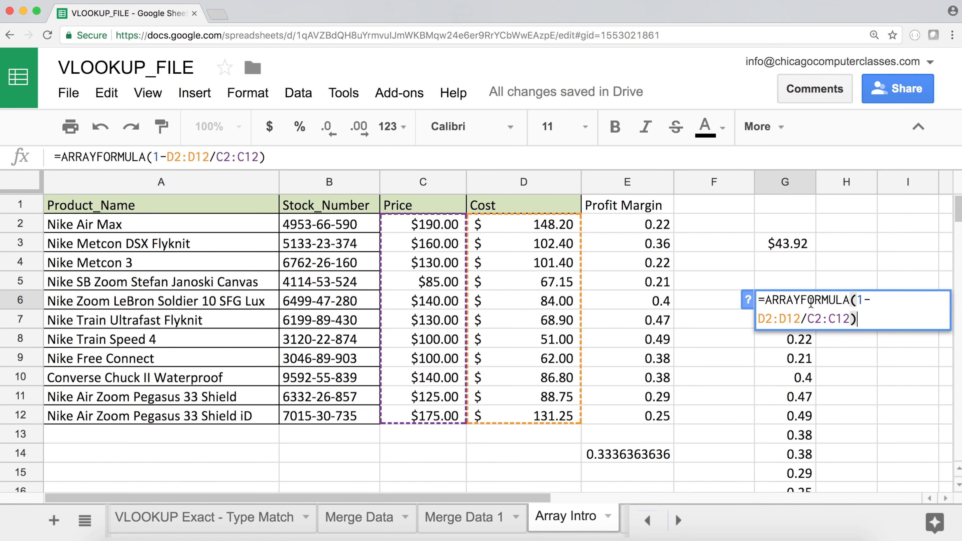
drag(765, 320, 848, 318)
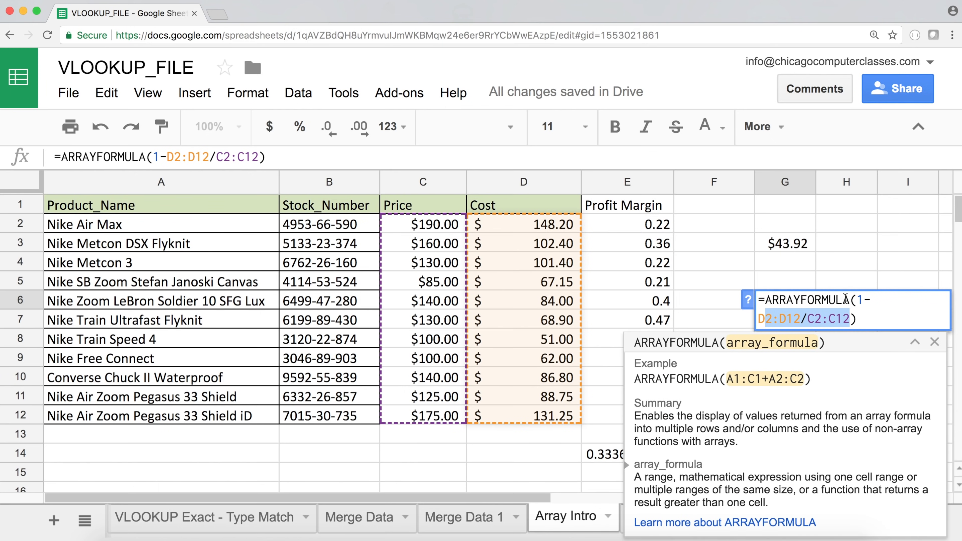
click(883, 313)
key(Return)
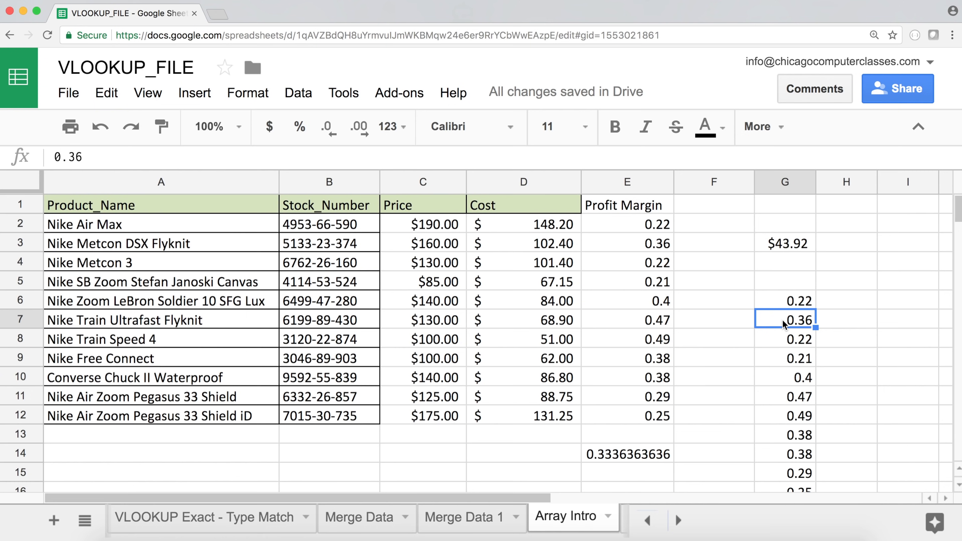
scroll(779, 320, down, 2)
scroll(775, 324, up, 2)
Wrap the G6 array formula in an average function as =AVERAGE(ARRAYFORMULA(1-D2:D12/C2:C12))
click(783, 302)
double_click(766, 301)
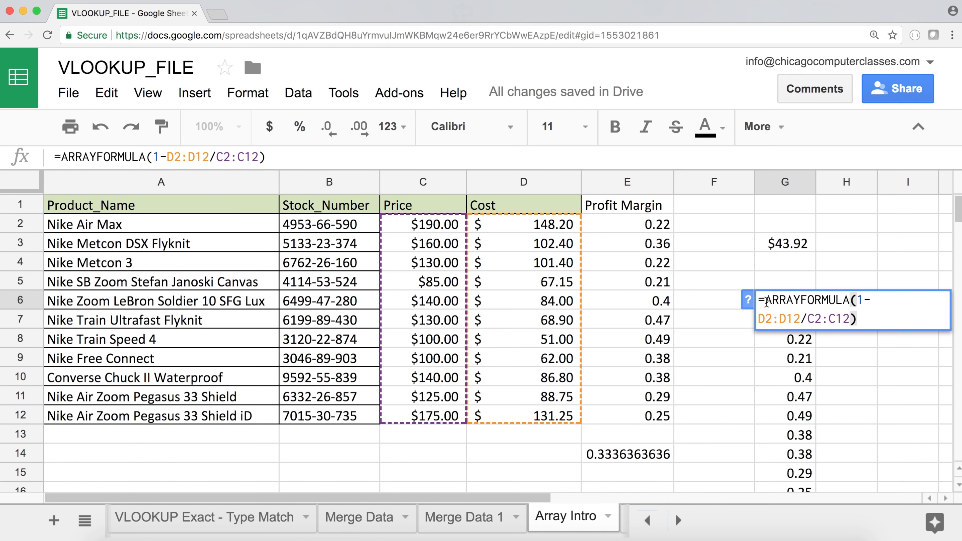
text(AVERAGE()
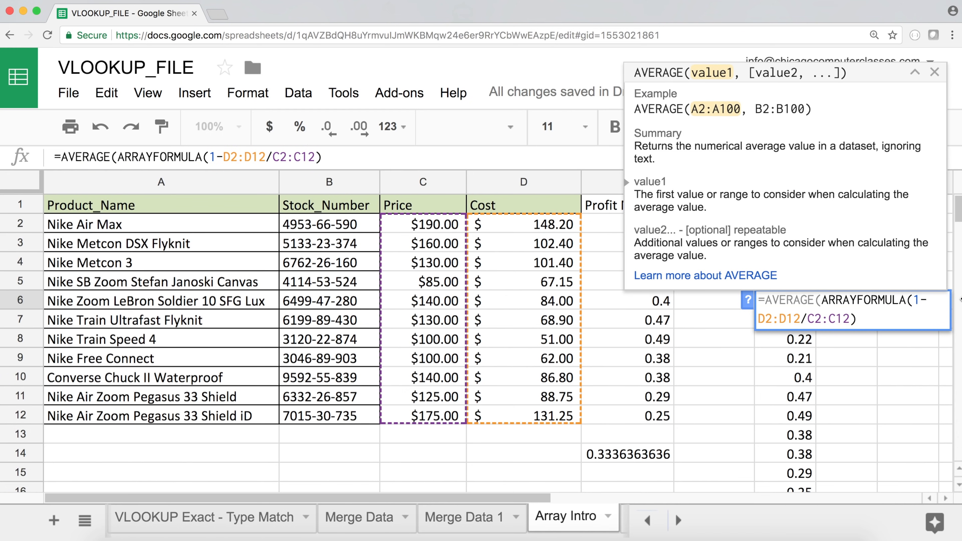
click(894, 325)
key(Return)
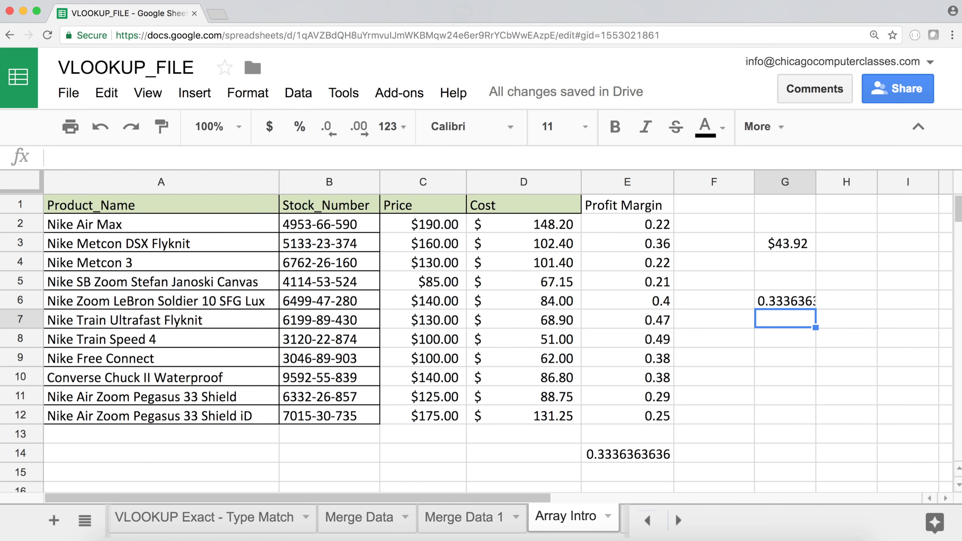
click(794, 304)
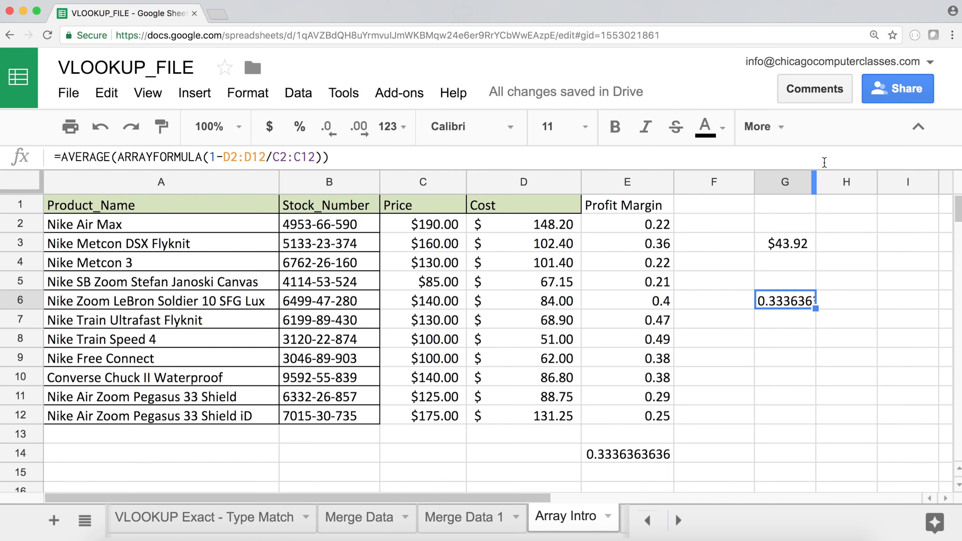
Widen column G slightly, and copy and clear the Profit Margin column and its average in E1:E14
drag(815, 181, 824, 180)
drag(644, 224, 659, 412)
drag(643, 208, 650, 456)
key(ctrl+c)
key(Delete)
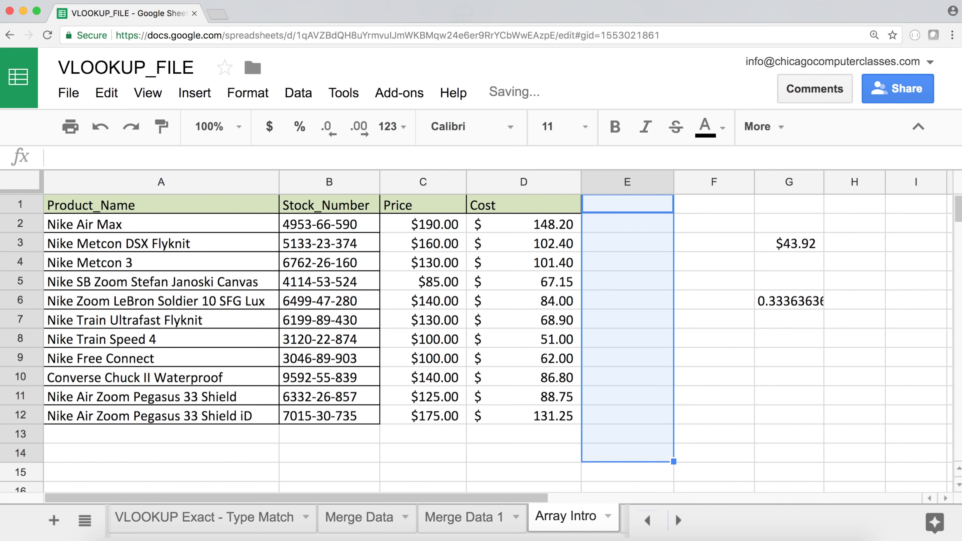
Examine the formula and result in G6 with the Profit Margin helper column removed
key(Down)
key(Down)
key(Down)
key(Down)
key(Down)
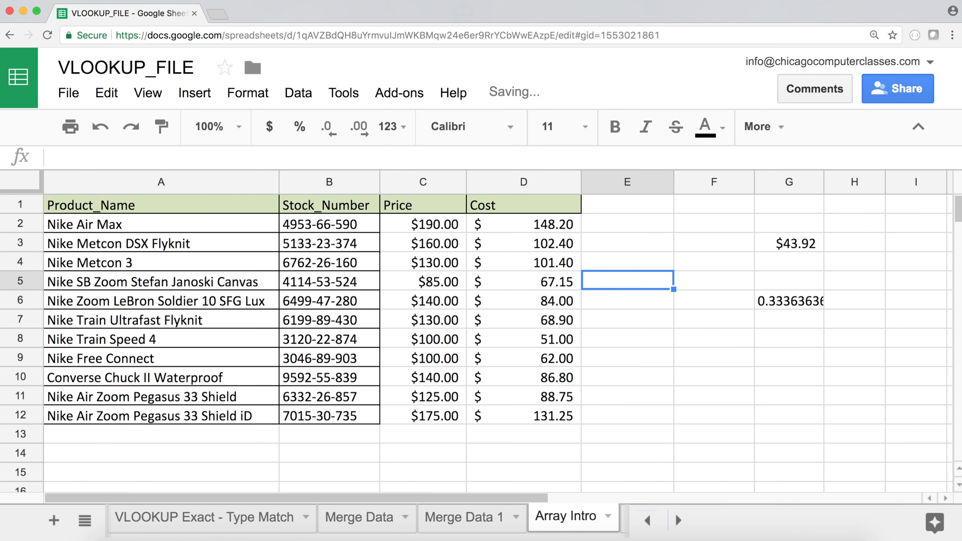
key(Right)
key(Right)
key(Right)
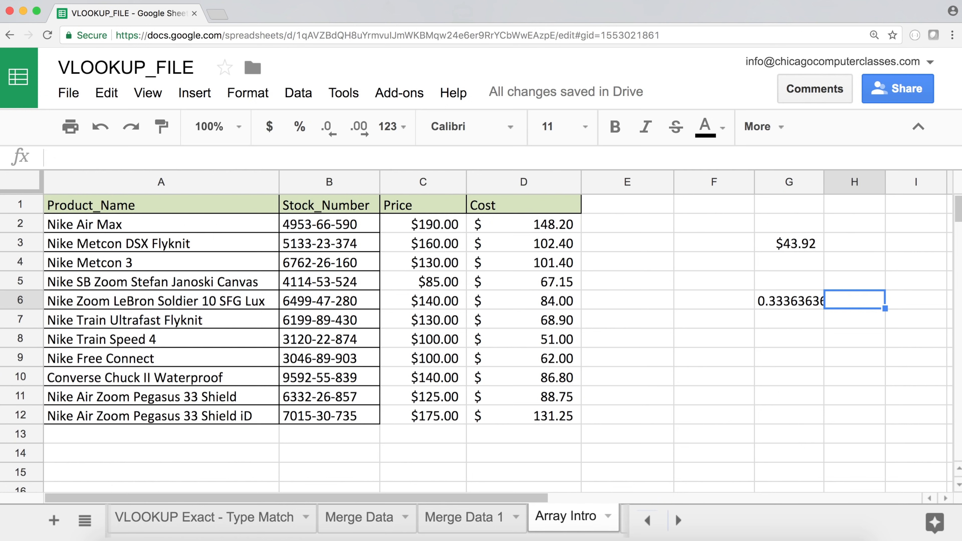
key(Left)
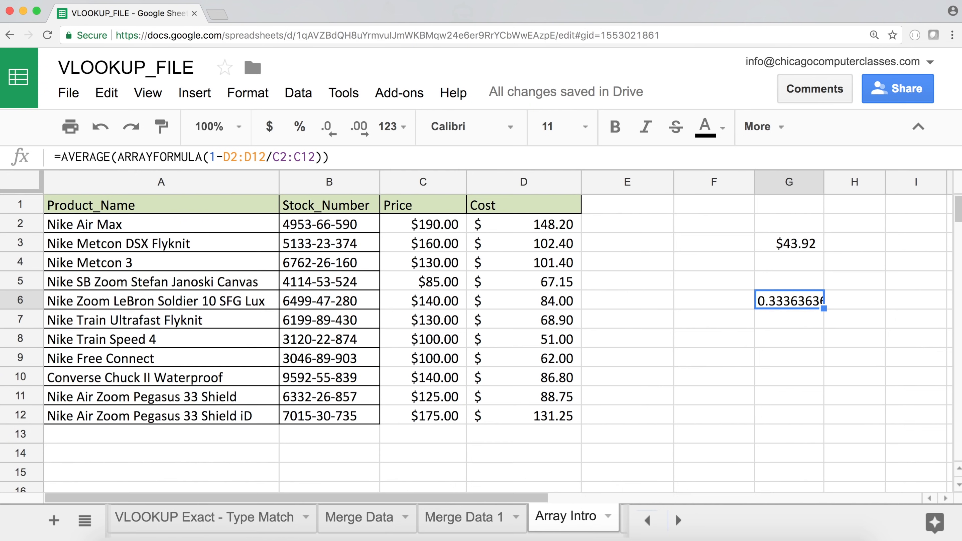
Paste the copied Profit Margin column and its average back into column E, starting at E1
key(Left)
key(Left)
key(Up)
key(Up)
key(Up)
key(Up)
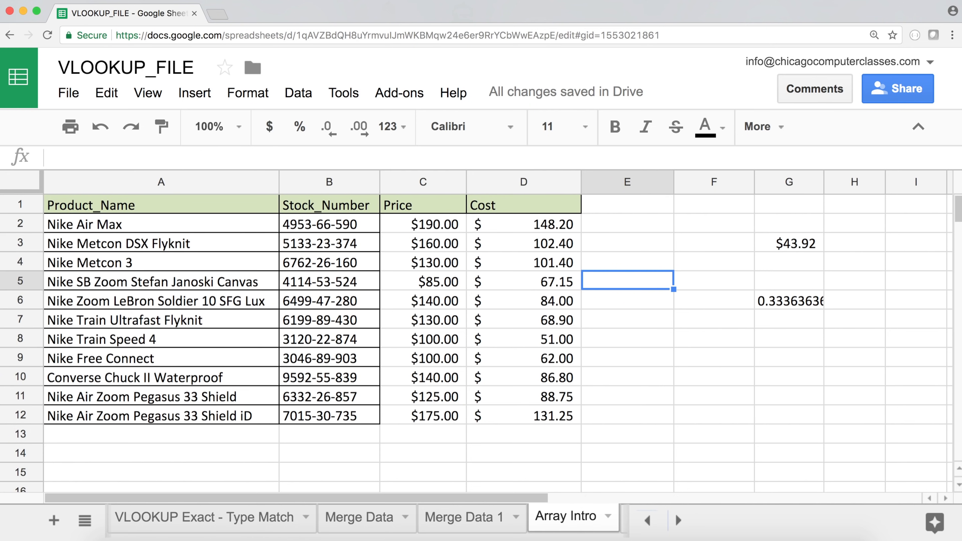
key(Up)
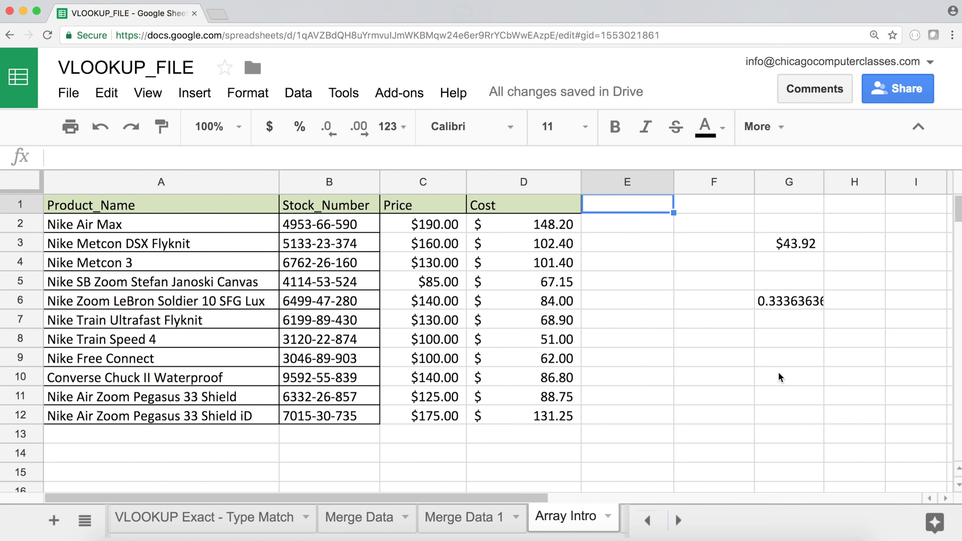
key(ctrl+v)
Examine the individual profit margins and their formulas in E2:E12, looking for the highest values
click(666, 363)
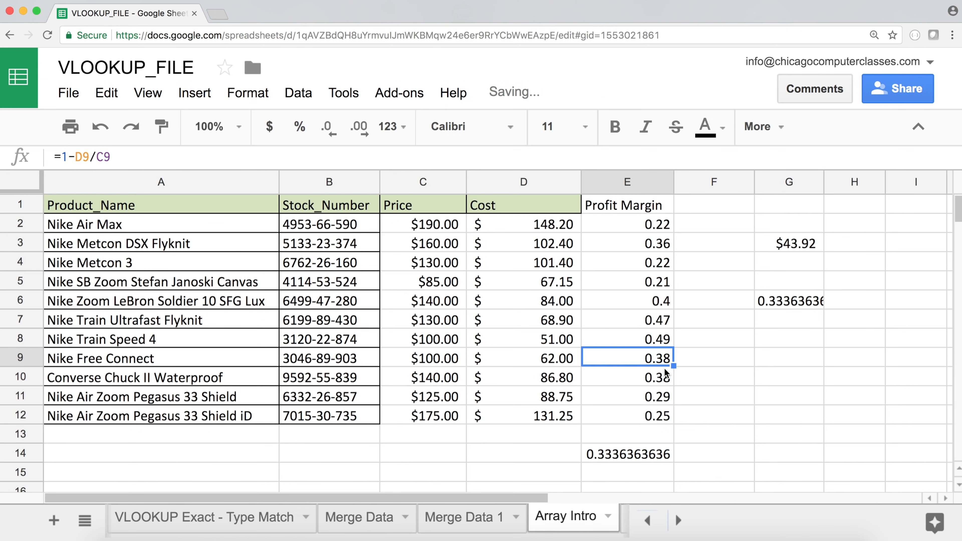
drag(638, 210, 635, 421)
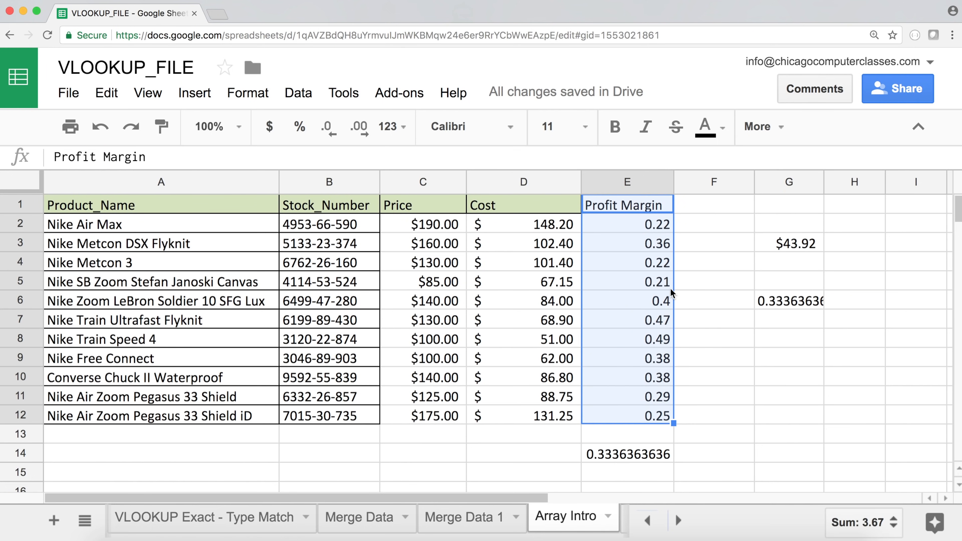
click(659, 342)
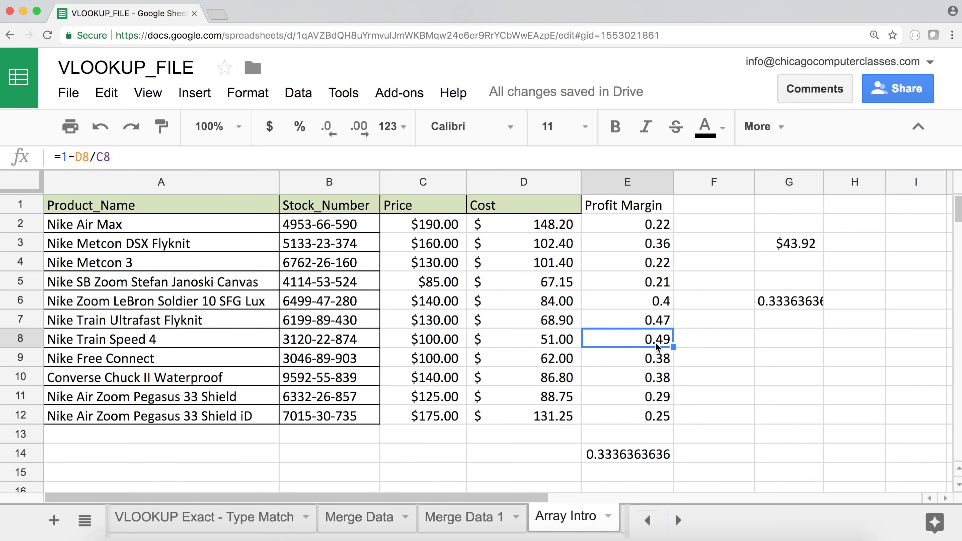
click(659, 326)
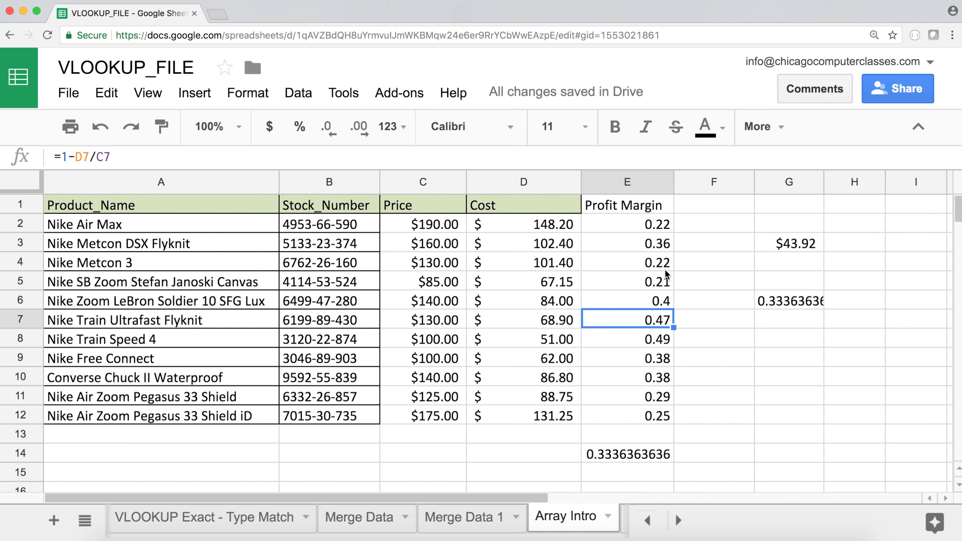
click(660, 365)
drag(659, 364, 658, 376)
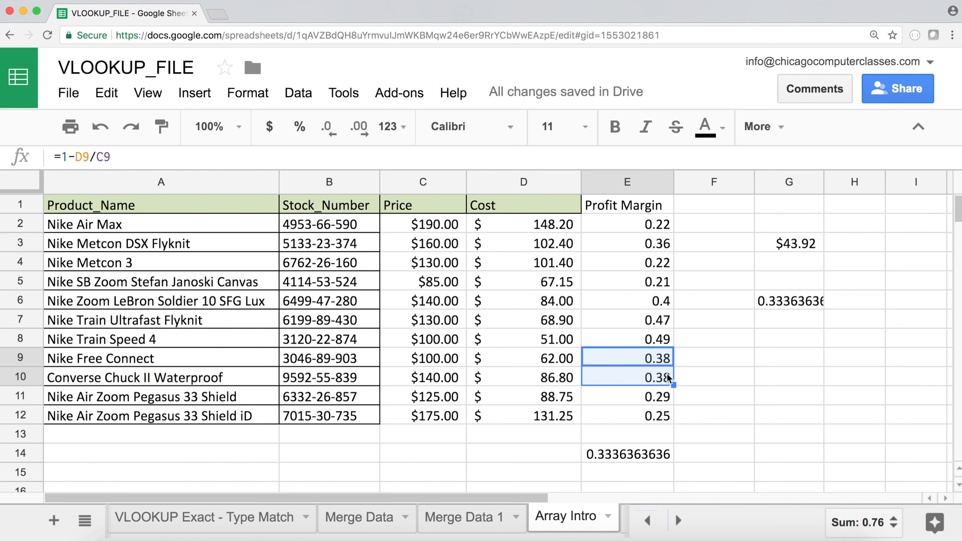
click(666, 243)
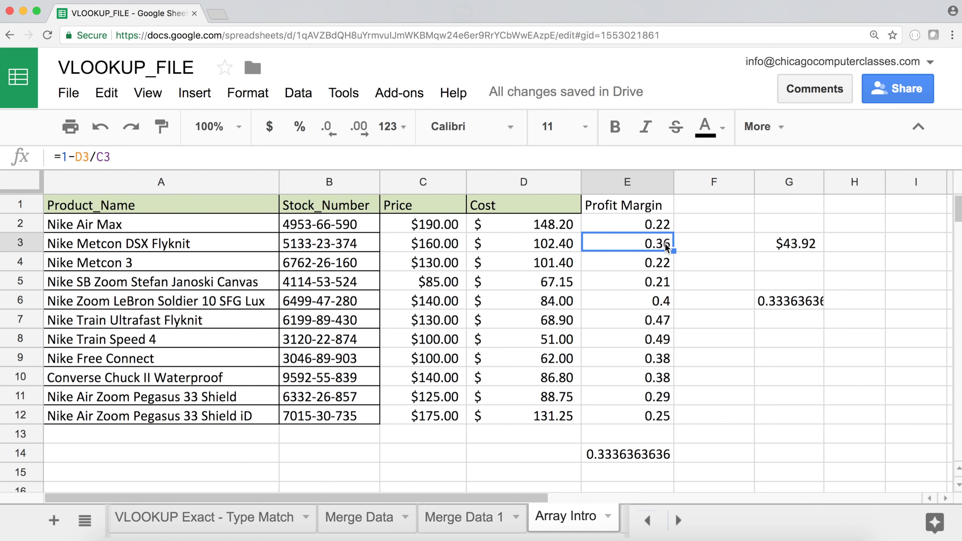
click(663, 304)
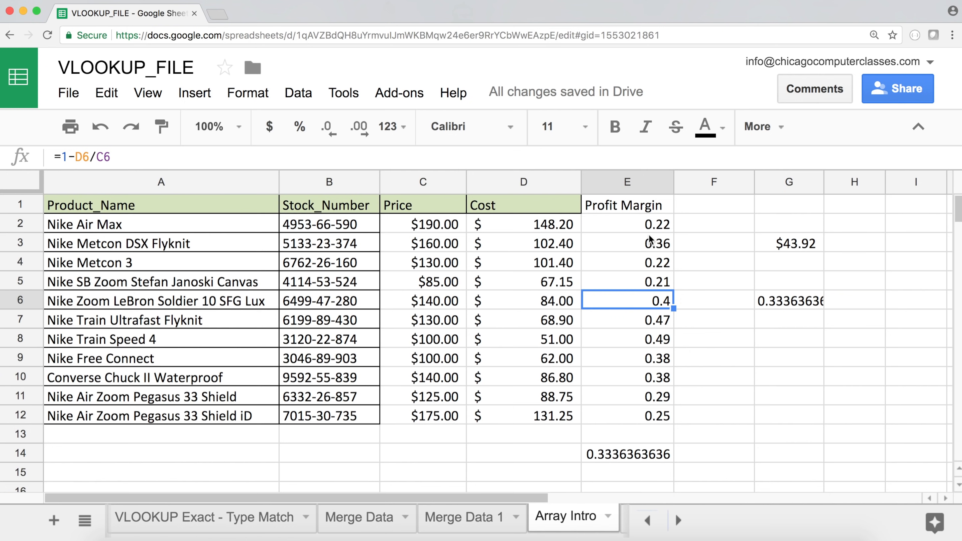
click(655, 325)
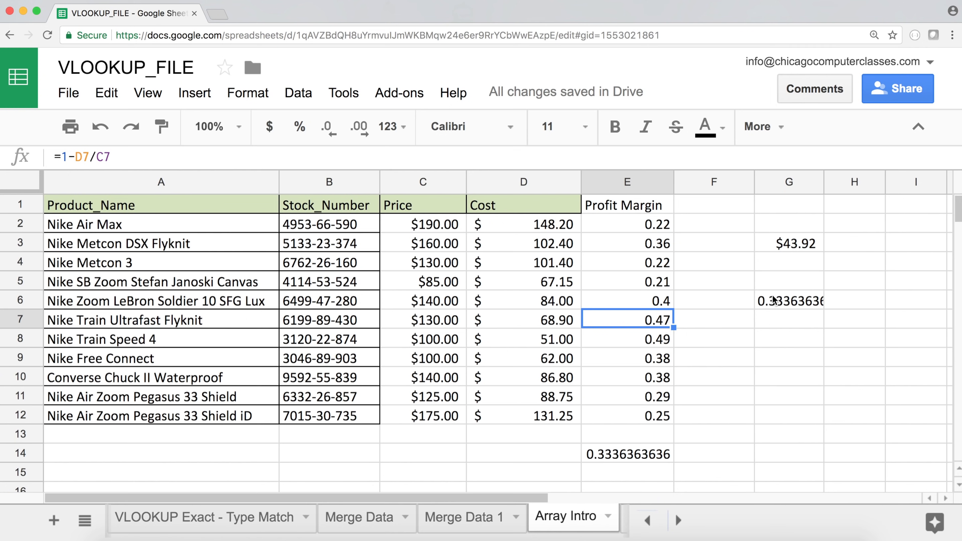
Replace AVERAGE with MAX in G6 so the formula reads =MAX(ARRAYFORMULA(1-D2:D12/C2:C12))
click(771, 335)
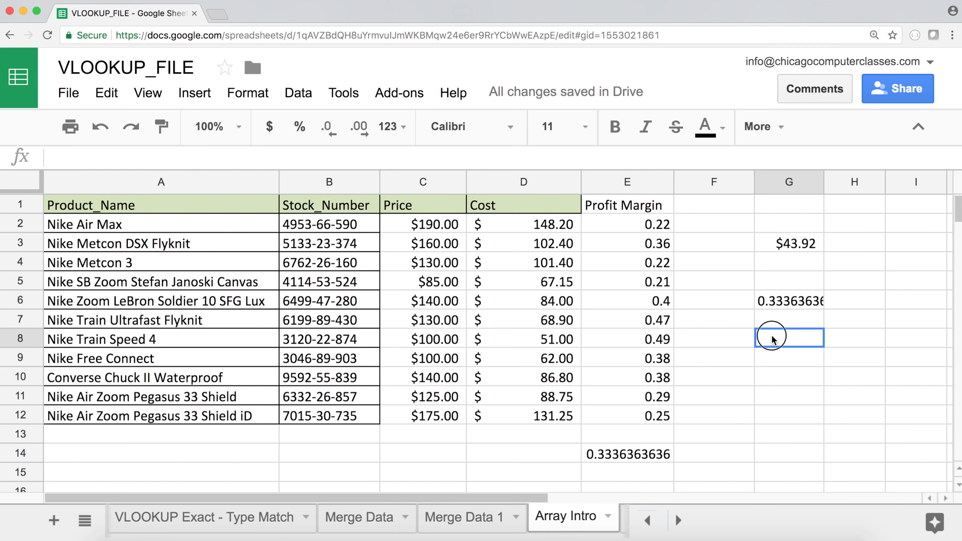
click(776, 306)
double_click(769, 299)
double_click(776, 301)
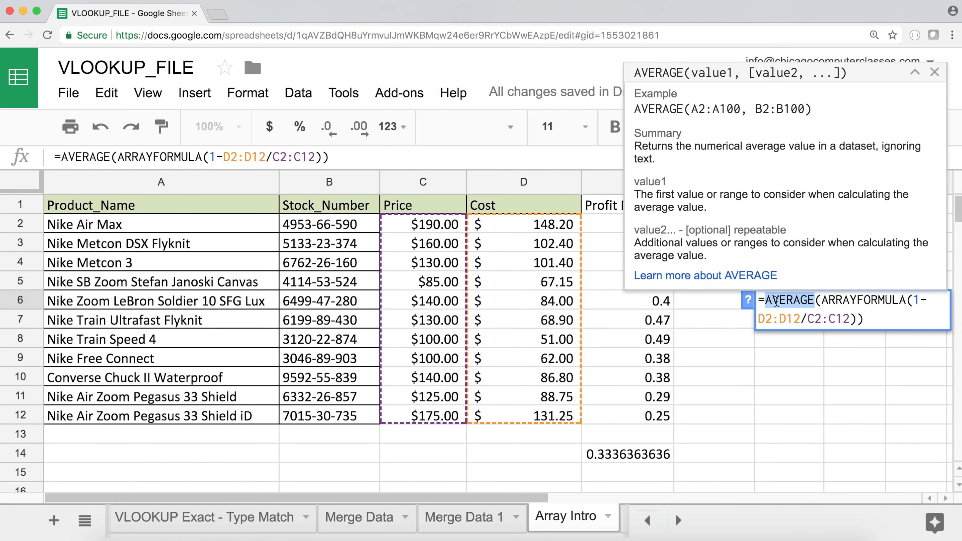
text(MAX)
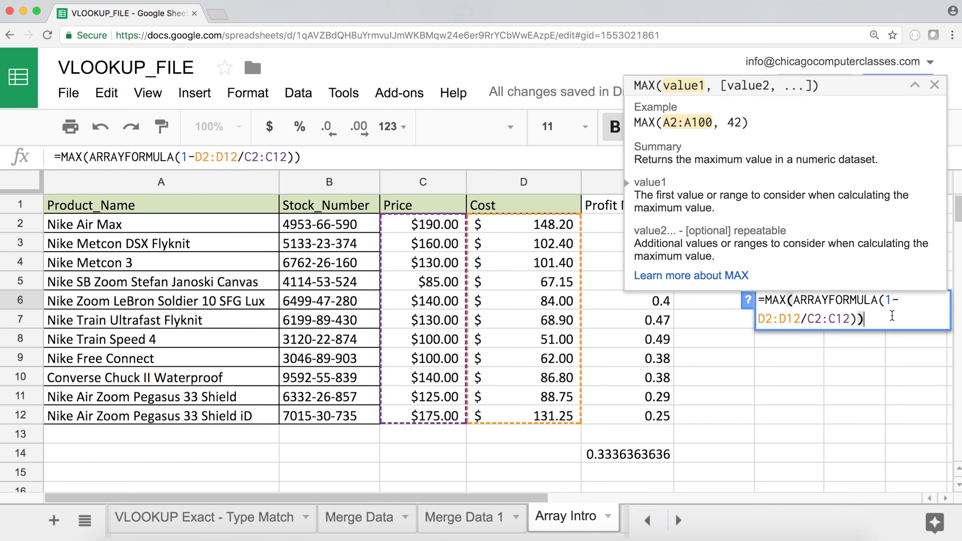
key(Return)
Compare the G6 result with the Nike Train Speed 4 margin in E8 and review the G6 formula
click(805, 305)
click(663, 341)
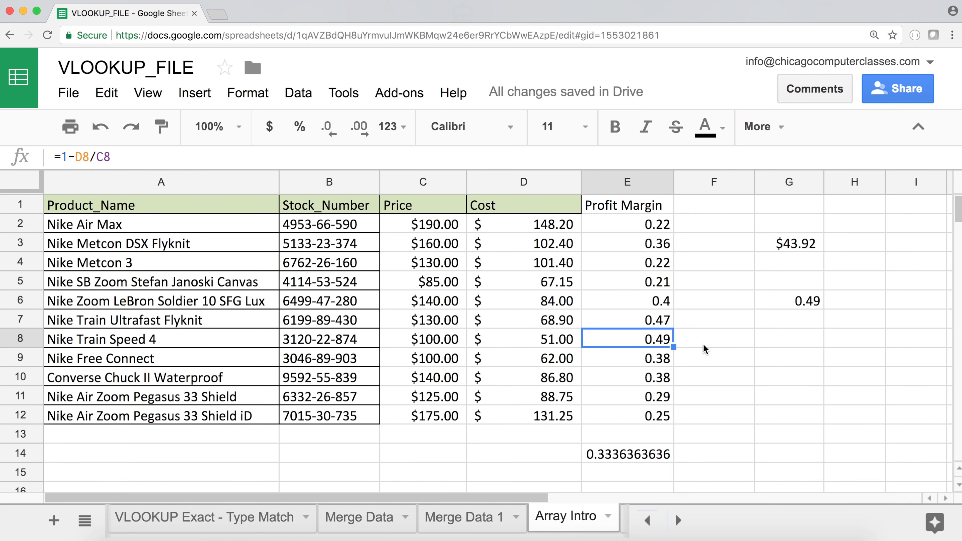
click(806, 303)
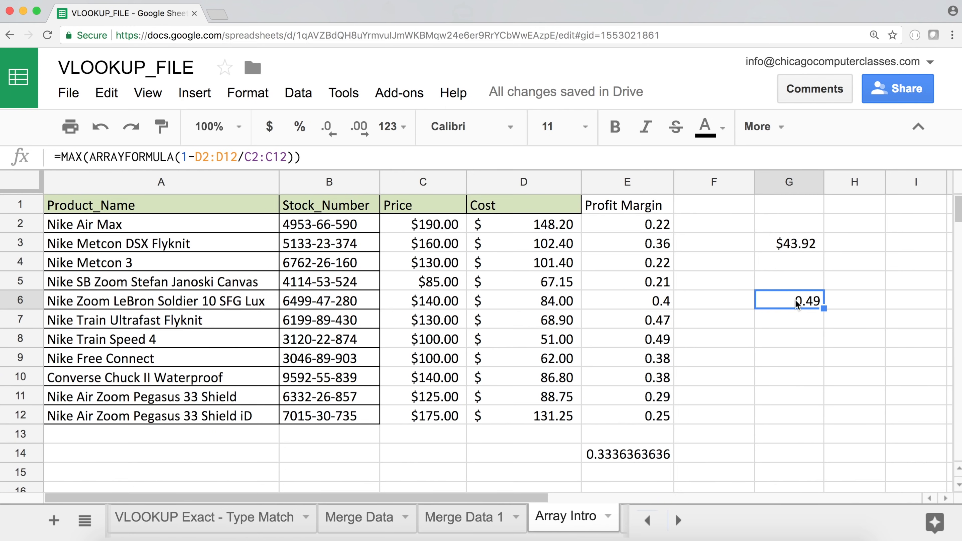
click(649, 342)
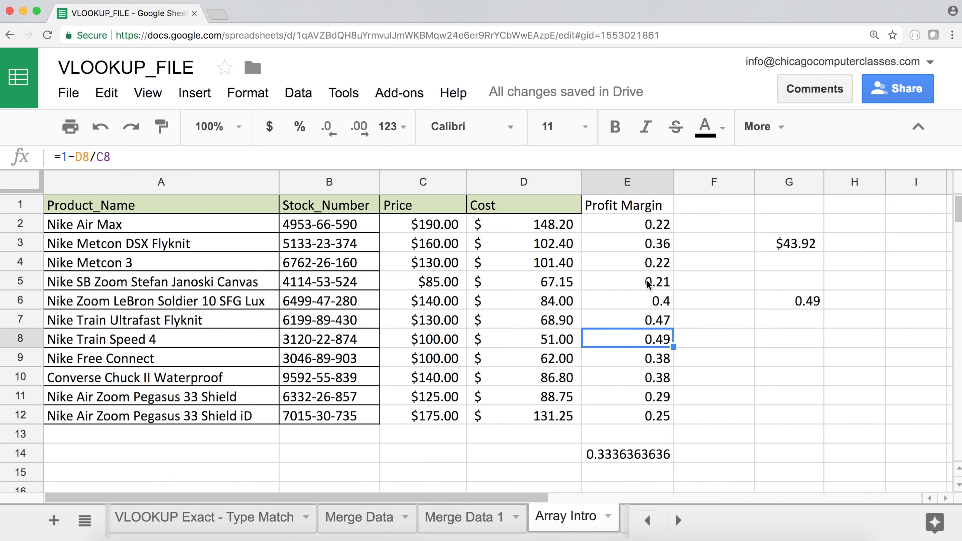
double_click(800, 297)
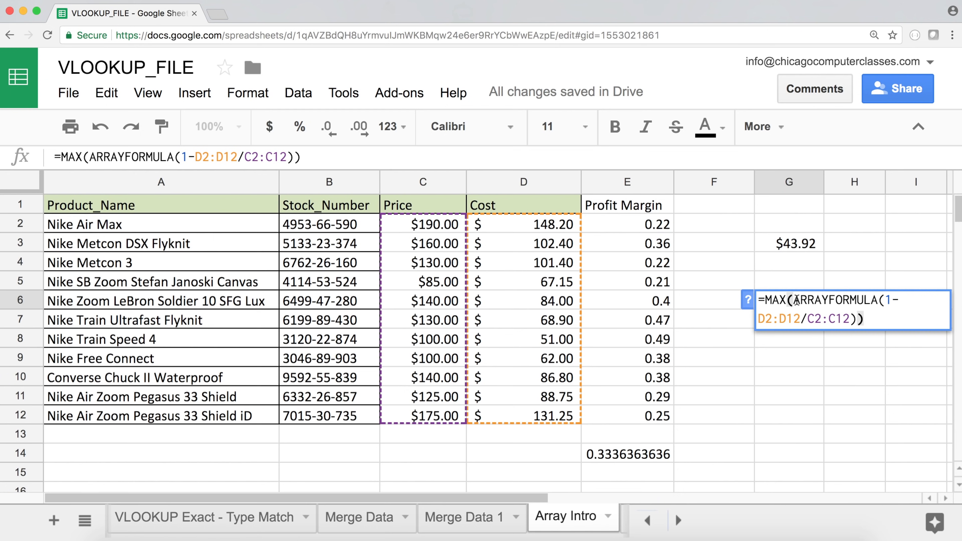
key(Return)
key(Left)
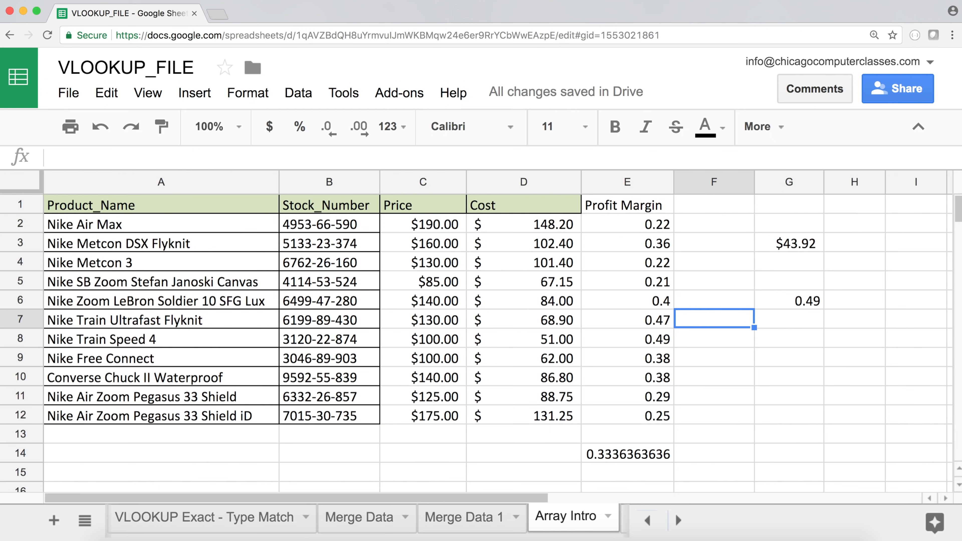
Examine the profit margins in E2:E12 one by one, focusing on the first five in E2:E6
drag(637, 224, 647, 416)
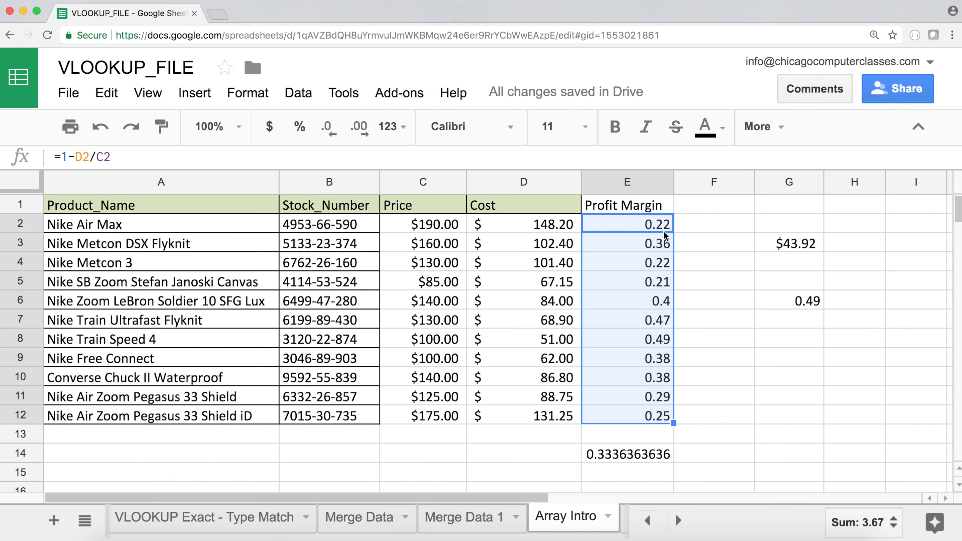
click(636, 229)
click(644, 243)
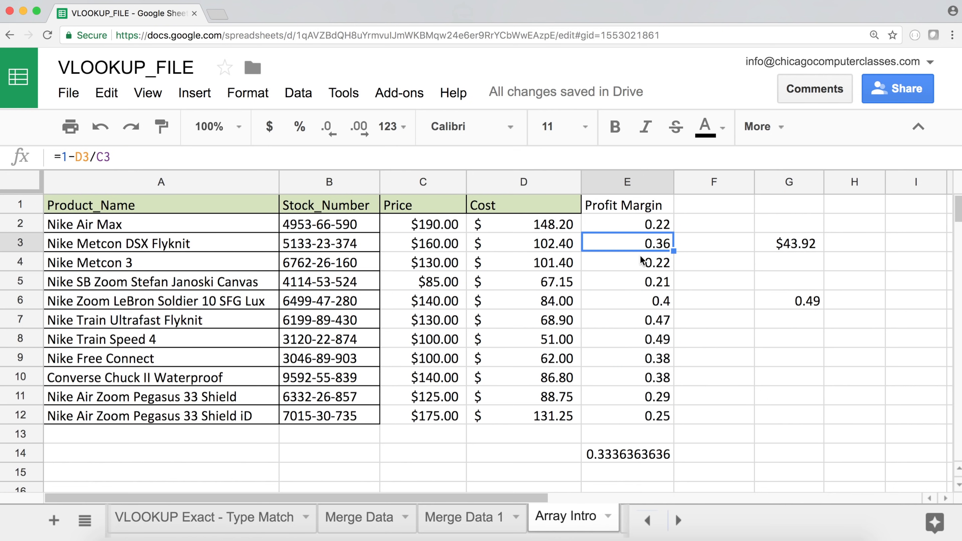
click(641, 264)
click(644, 282)
click(645, 301)
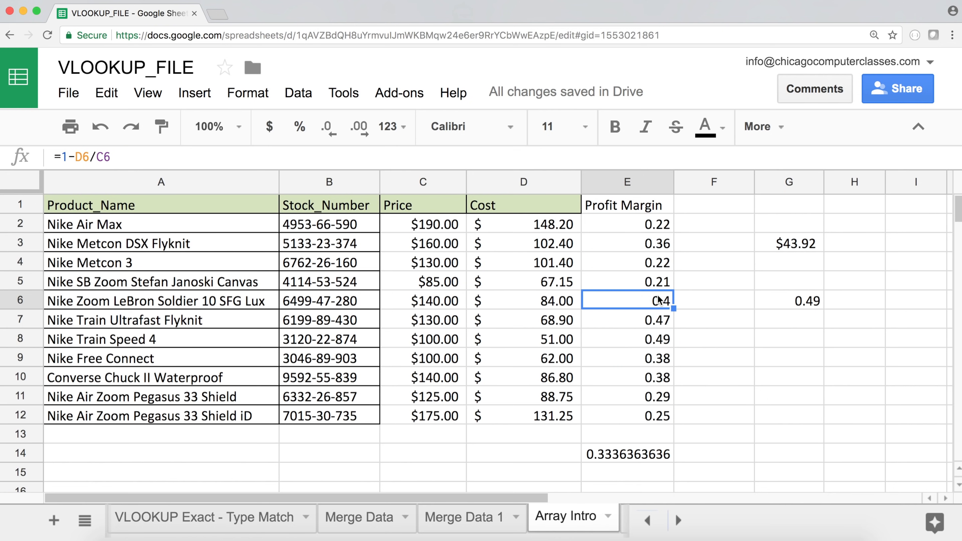
drag(657, 225, 658, 299)
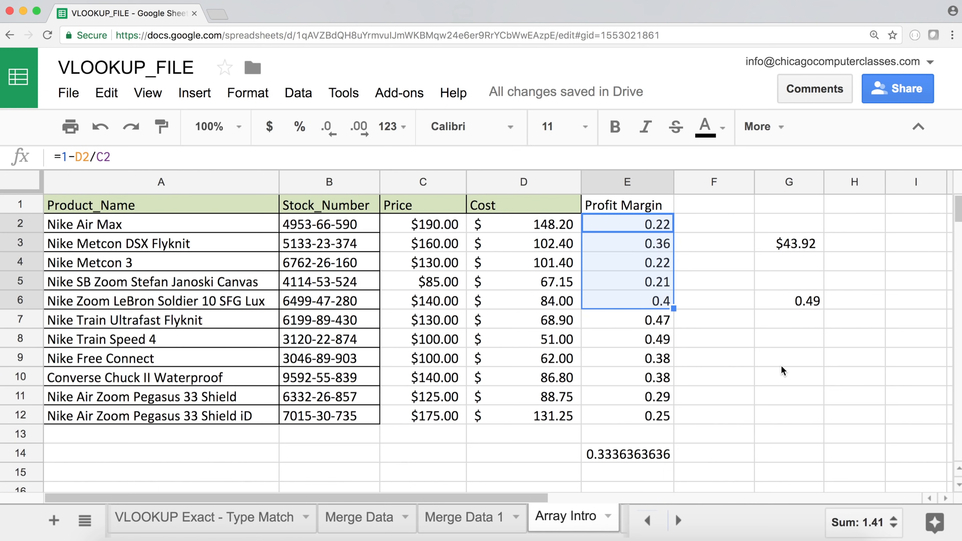
click(764, 361)
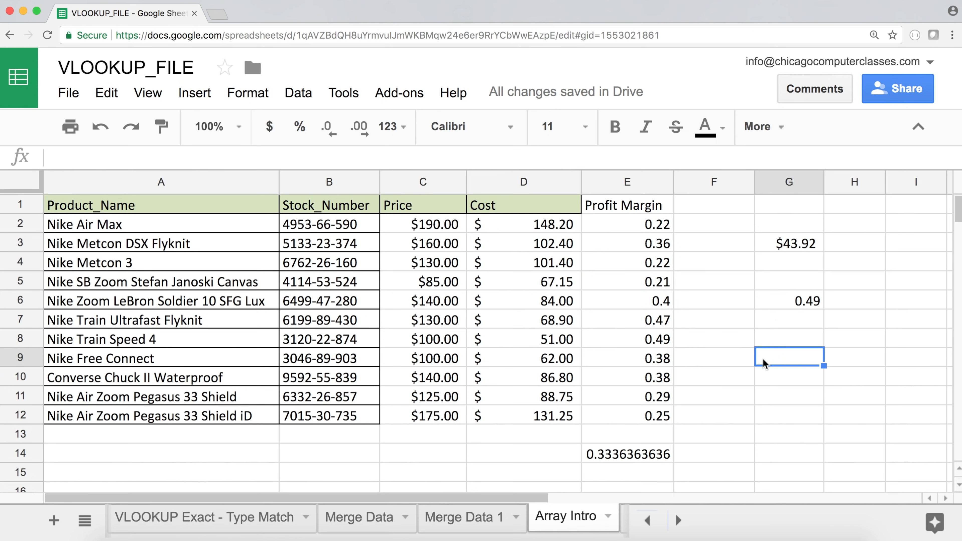
Remove the MAX wrapper from G6, leaving =ARRAYFORMULA(1-D2:D12/C2:C12), and check the array results below it
click(787, 301)
double_click(790, 299)
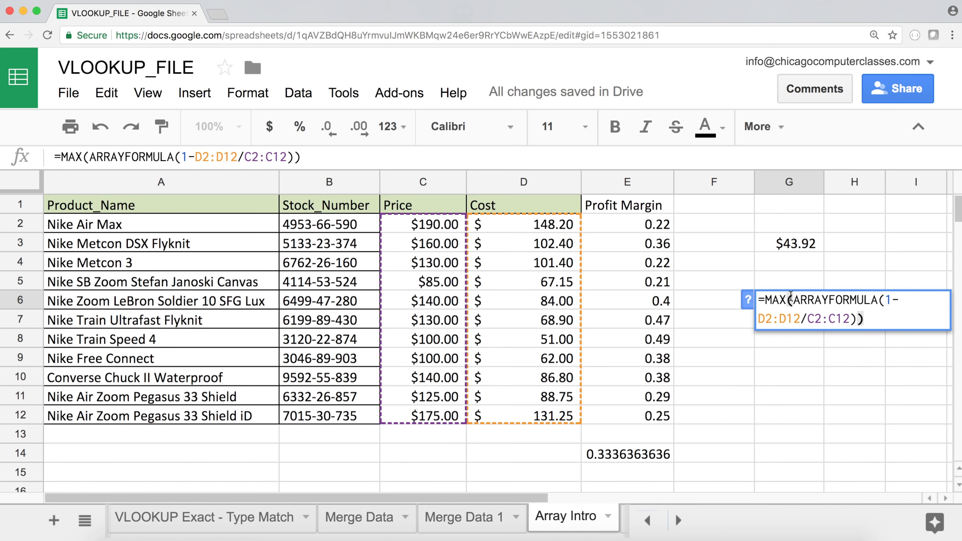
double_click(775, 300)
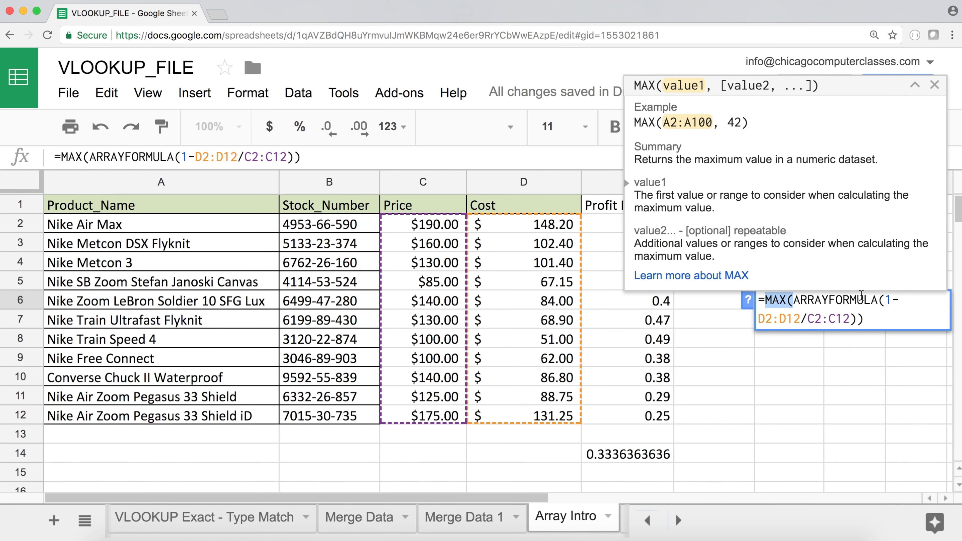
key(BackSpace)
click(884, 315)
key(BackSpace)
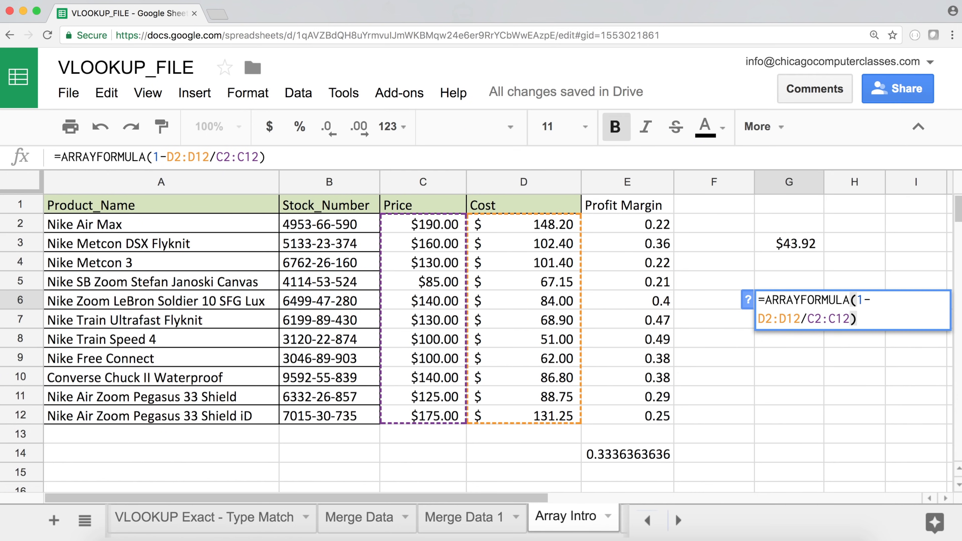
key(Return)
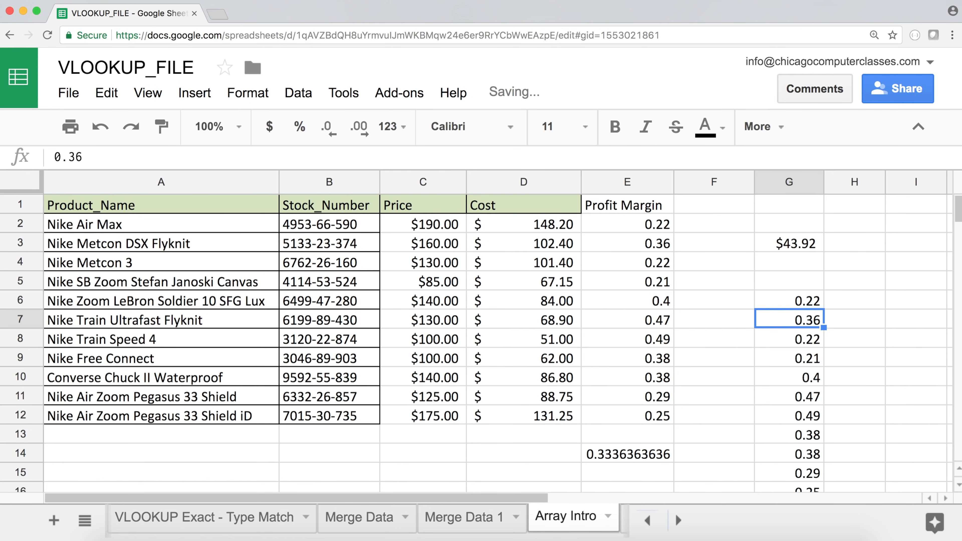
click(798, 303)
scroll(797, 319, down, 1)
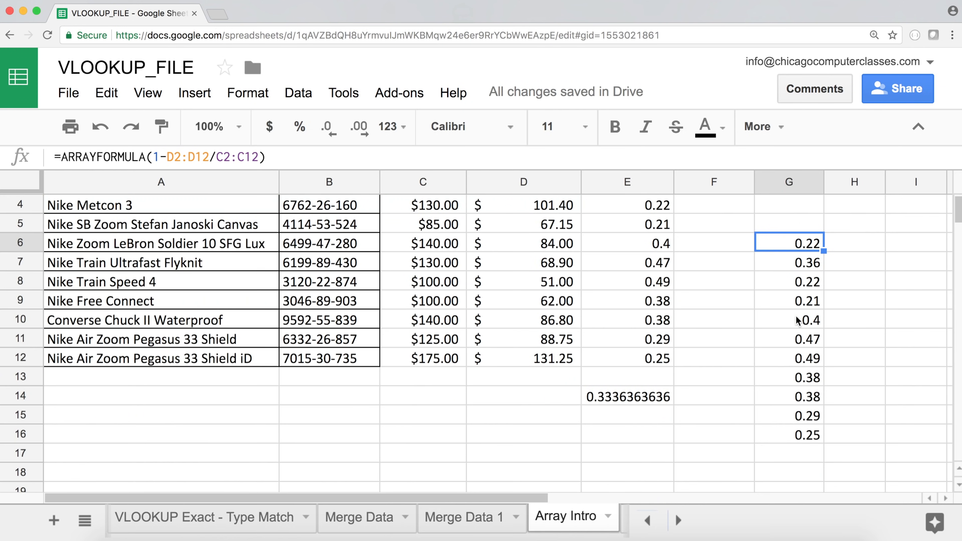
scroll(796, 320, down, 1)
scroll(801, 279, up, 2)
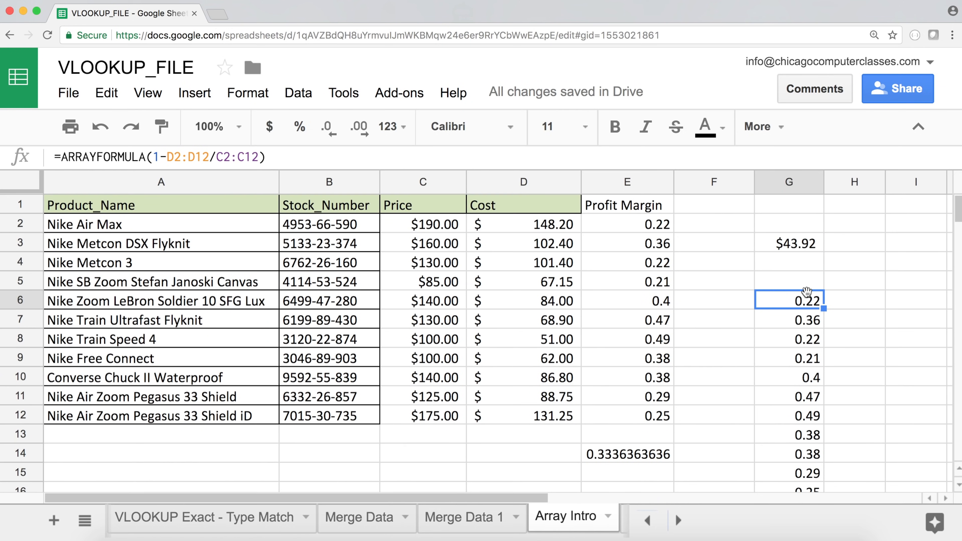
Wrap the G6 formula in SORT on column 1 in descending order: =SORT(ARRAYFORMULA(1-D2:D12/C2:C12),1,FALSE)
double_click(773, 301)
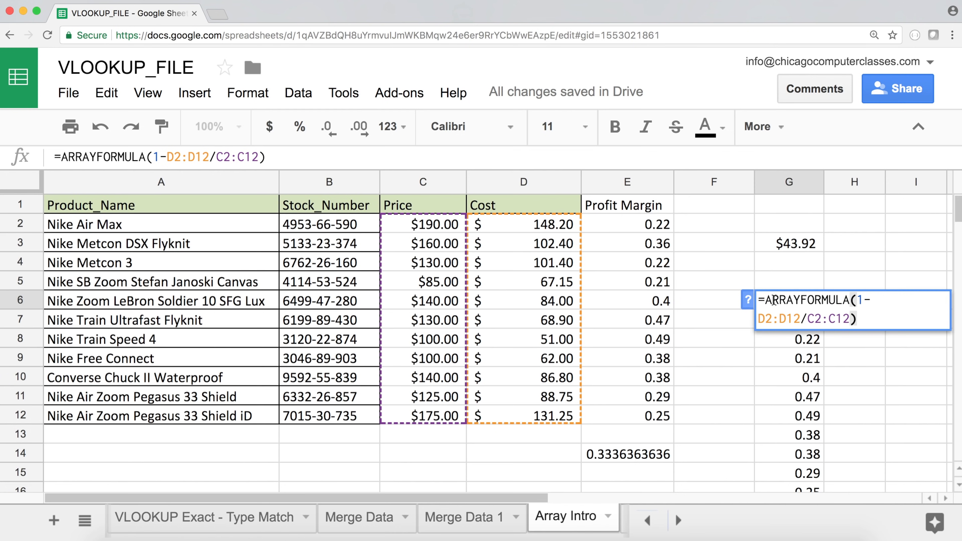
click(765, 300)
text(SOR)
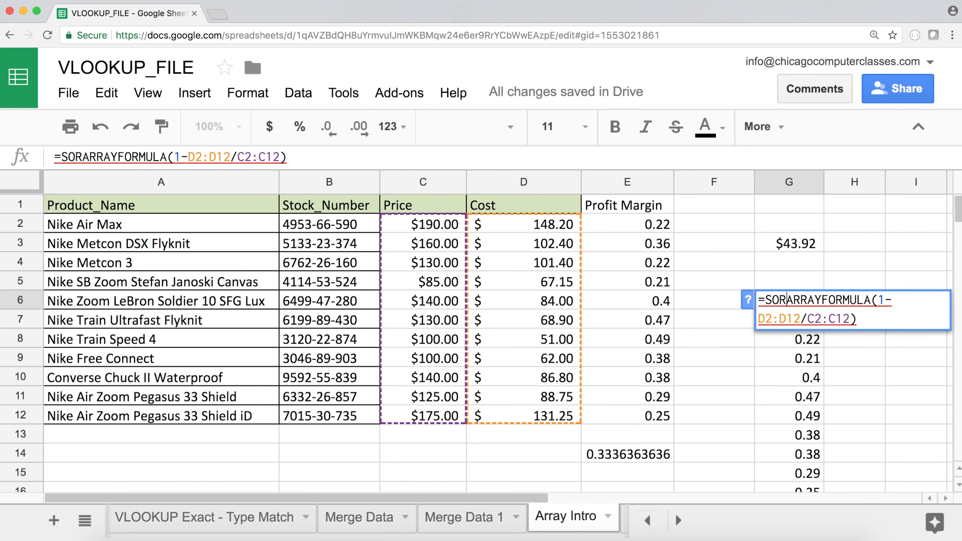
text(T()
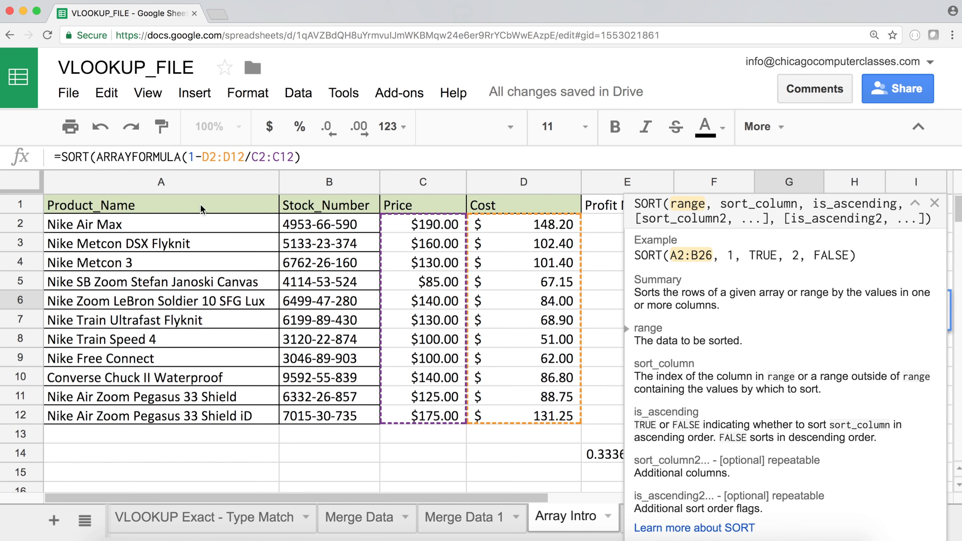
drag(97, 156, 326, 150)
click(328, 153)
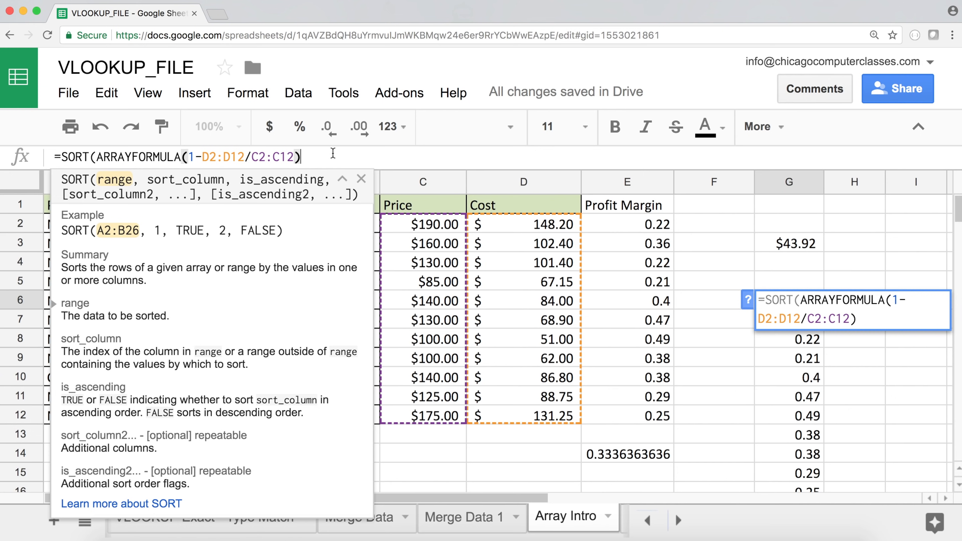
text(,)
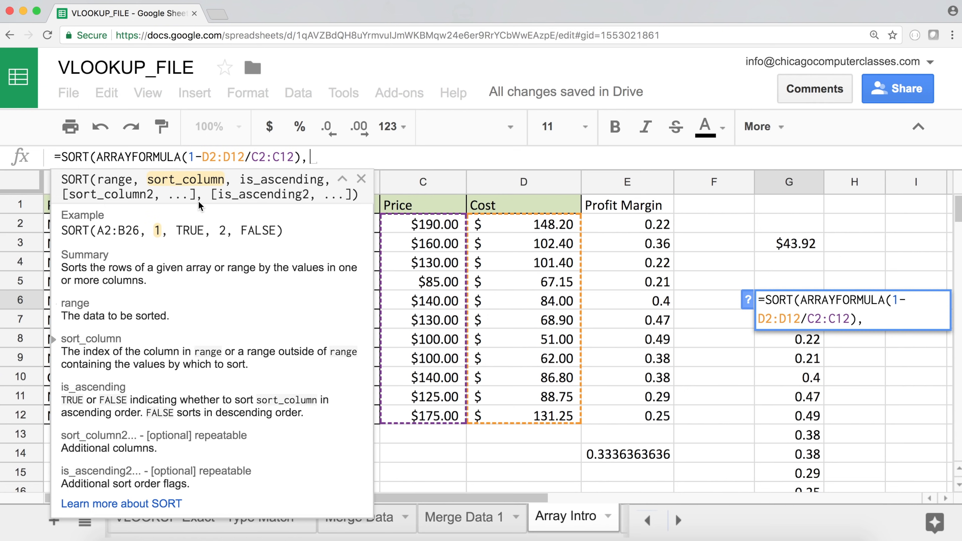
text(1)
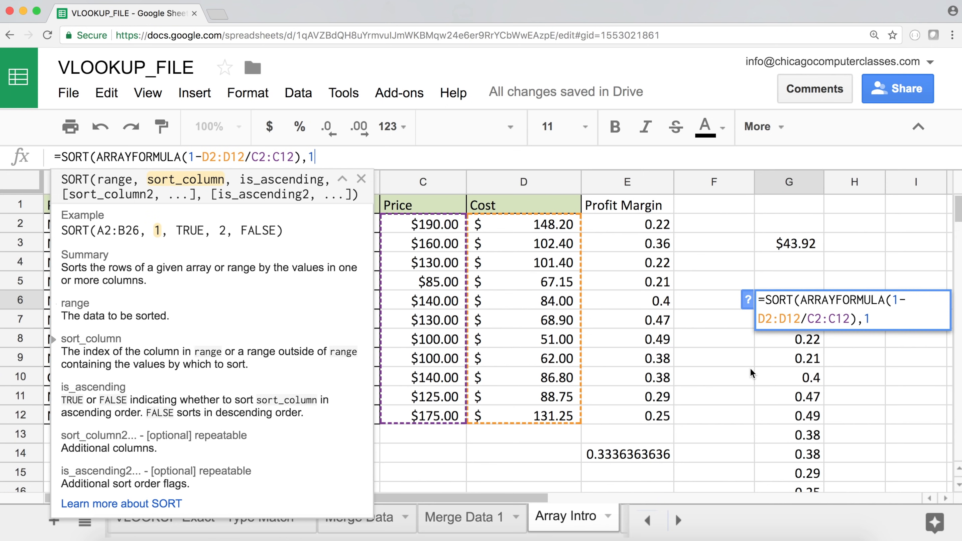
text(,)
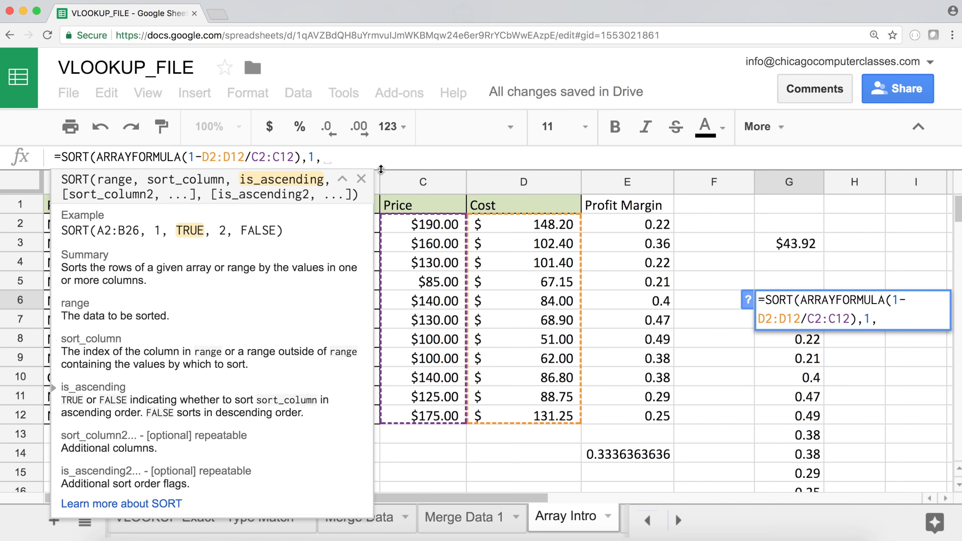
text(FALSE)
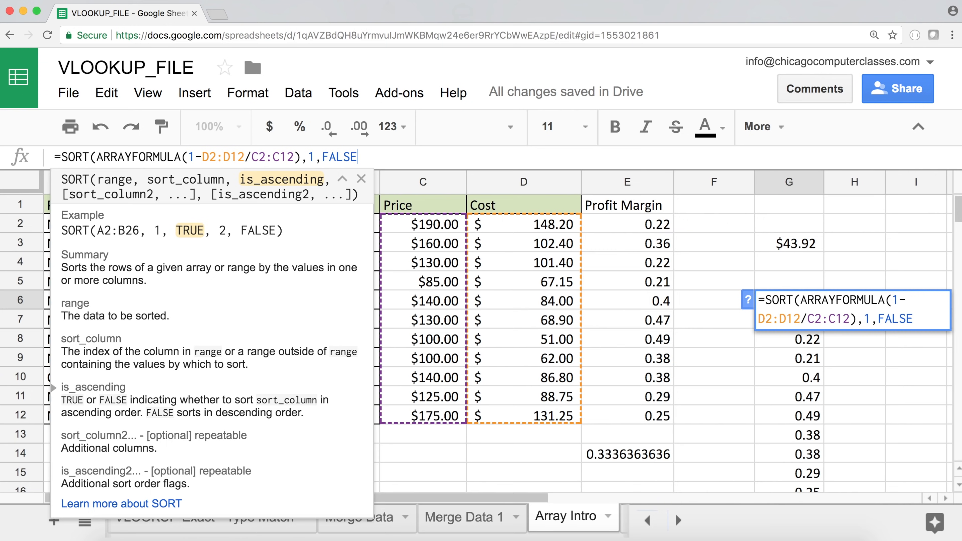
text())
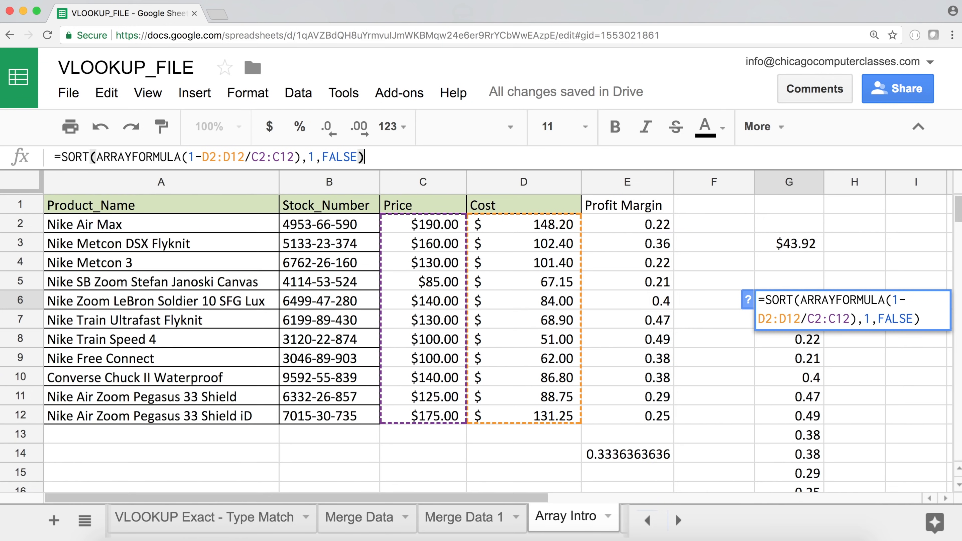
key(Return)
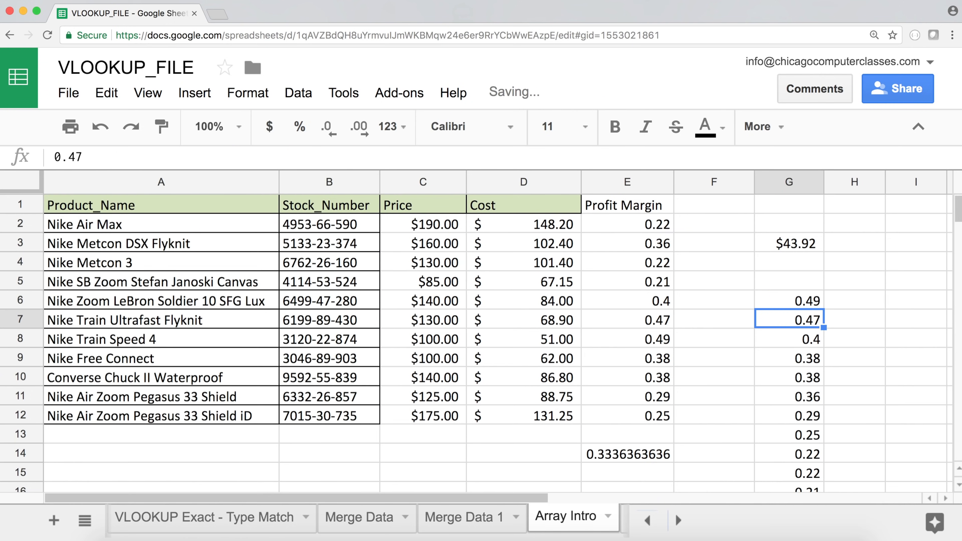
Examine the sorted margins from G6 down to G16, focusing on the top five in G6:G10
click(794, 303)
scroll(808, 367, down, 1)
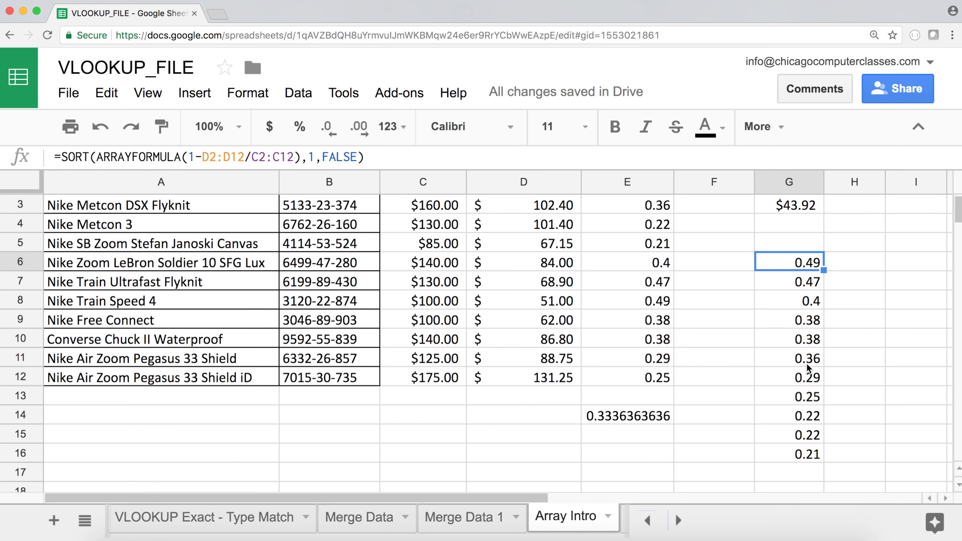
scroll(807, 365, up, 1)
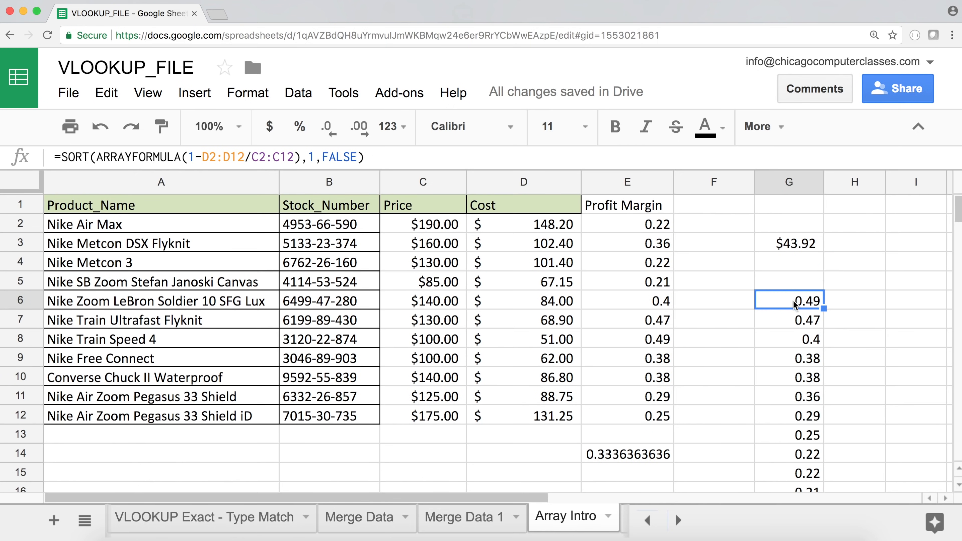
key(Down)
key(Down)
key(Down)
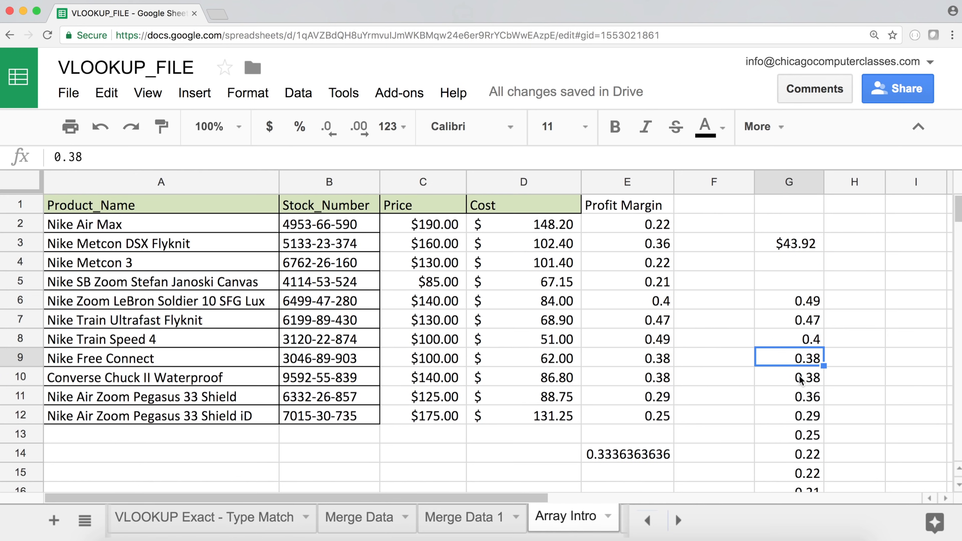
key(Down)
key(Down)
drag(807, 299, 801, 379)
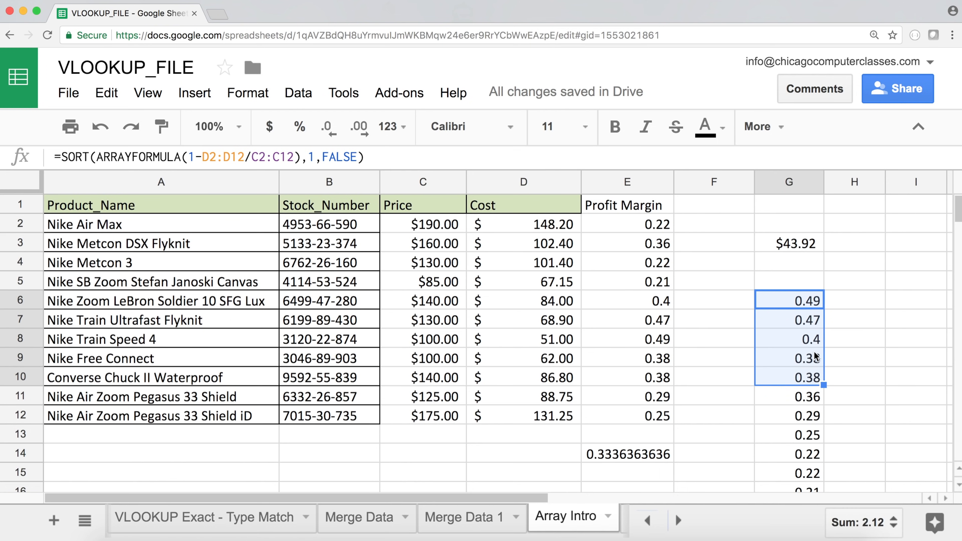
Nest the existing SORT expression in G6 inside ARRAY_CONSTRAIN as its input range
double_click(805, 300)
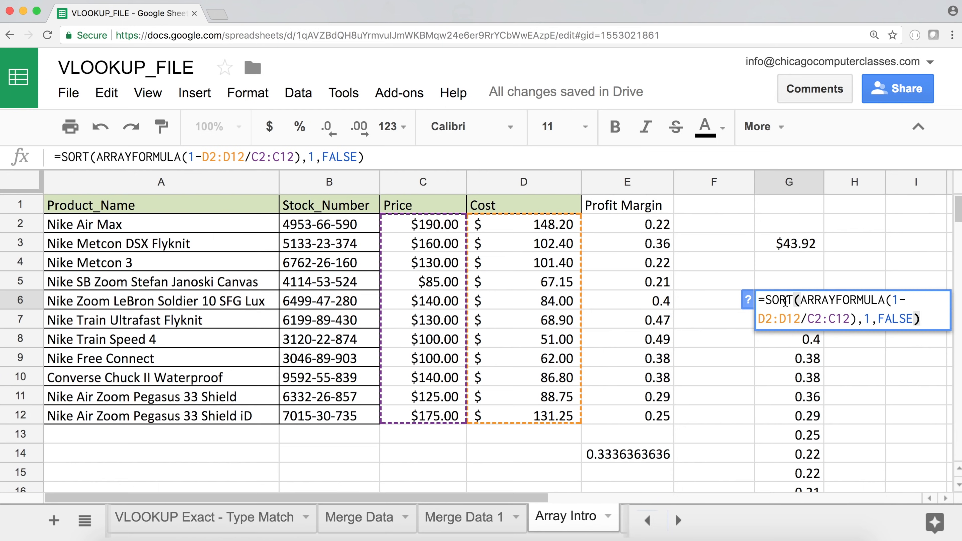
click(767, 300)
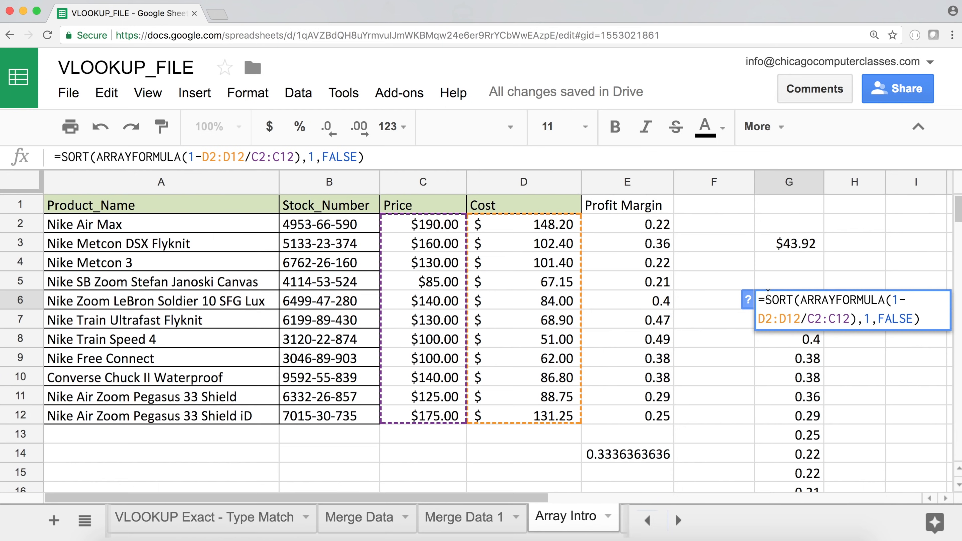
drag(766, 300, 949, 320)
key(super+c)
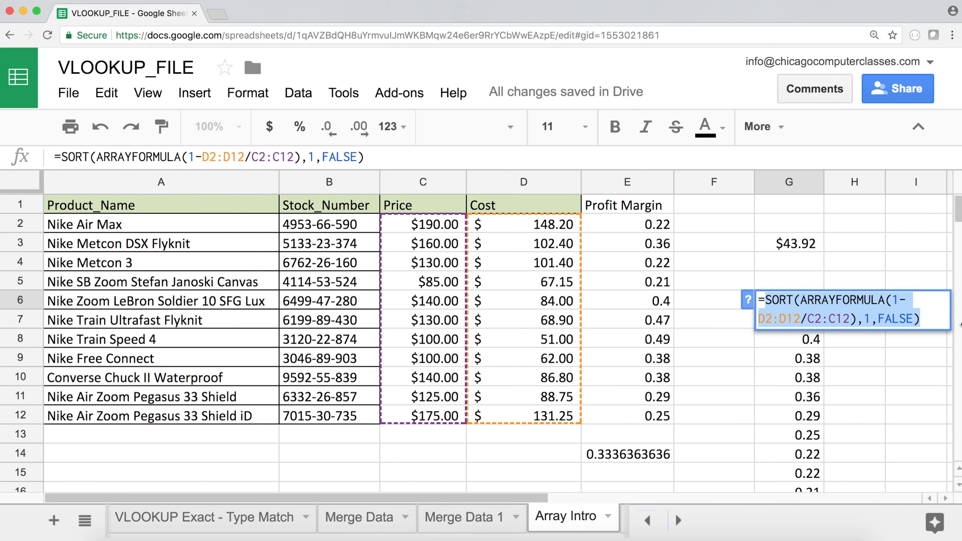
key(BackSpace)
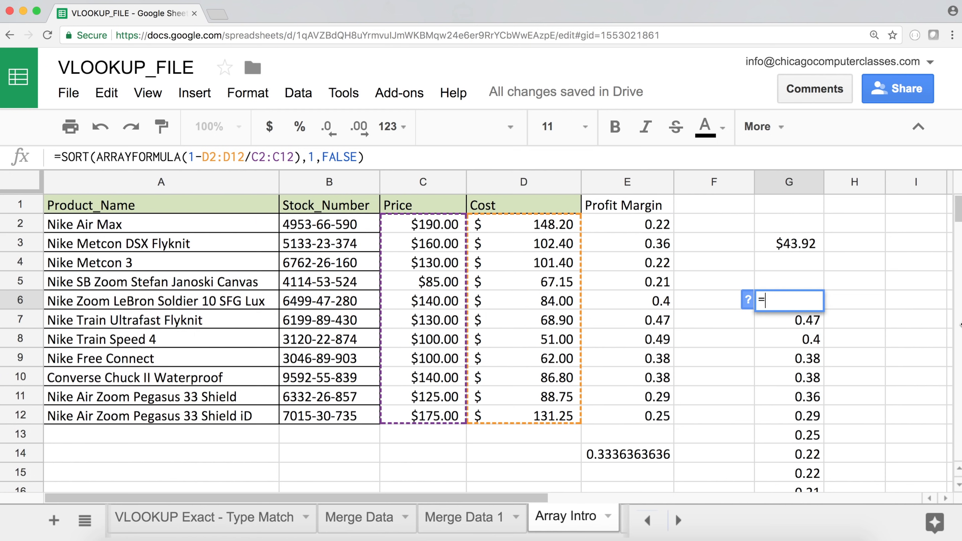
text(arra)
key(Up)
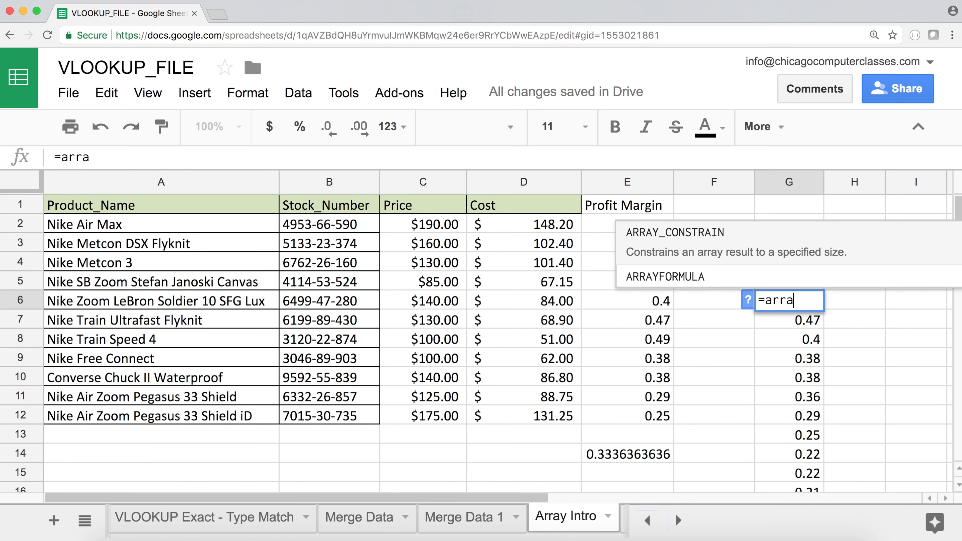
key(Tab)
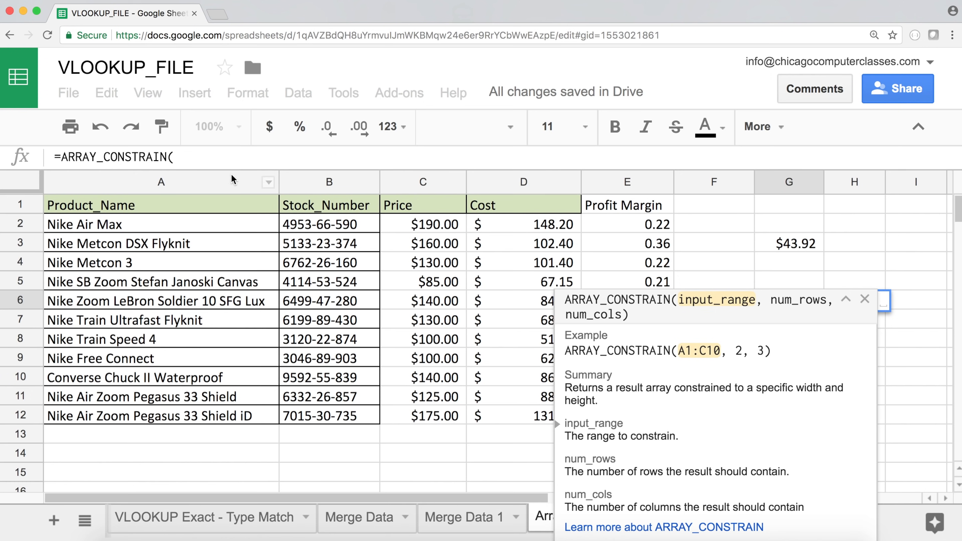
click(320, 155)
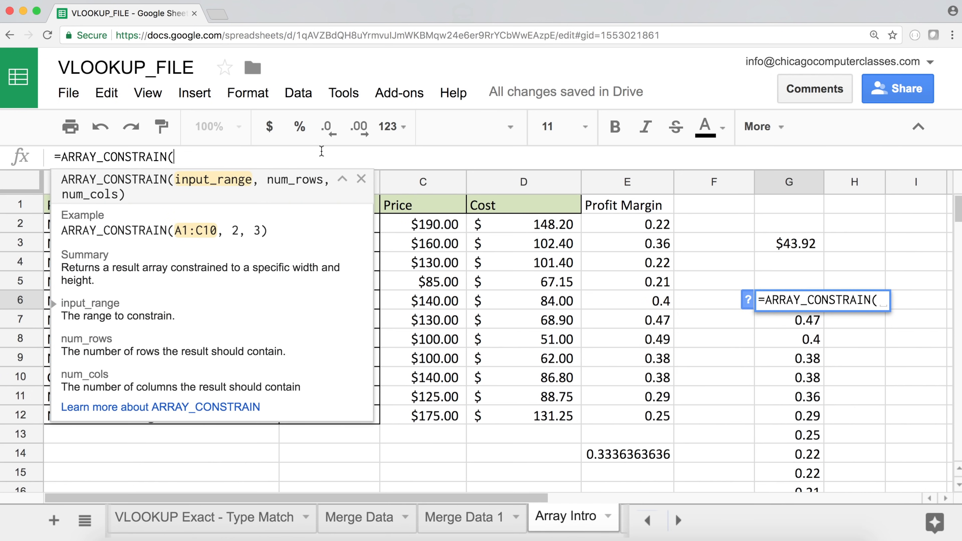
key(super+v)
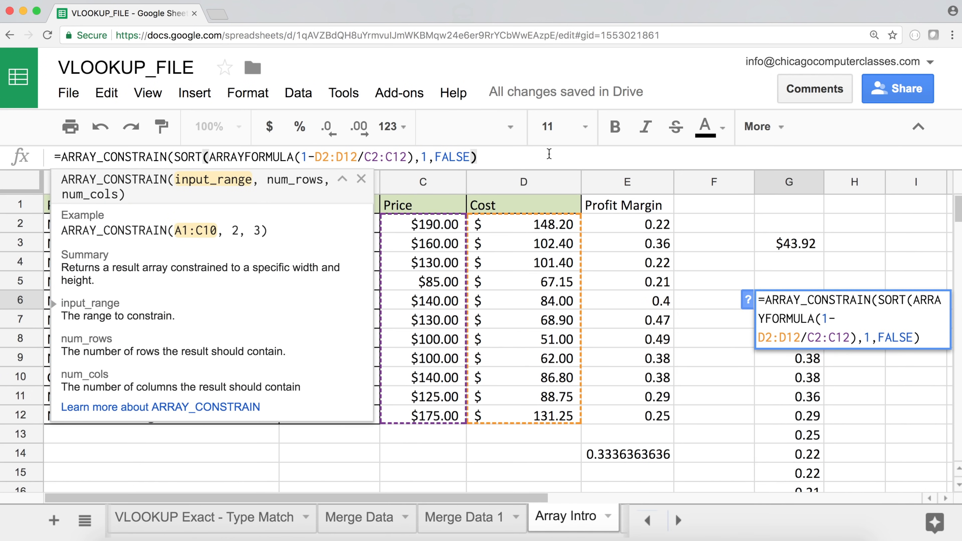
Complete the ARRAY_CONSTRAIN formula in G6 with 5 rows and 1 column
text(,)
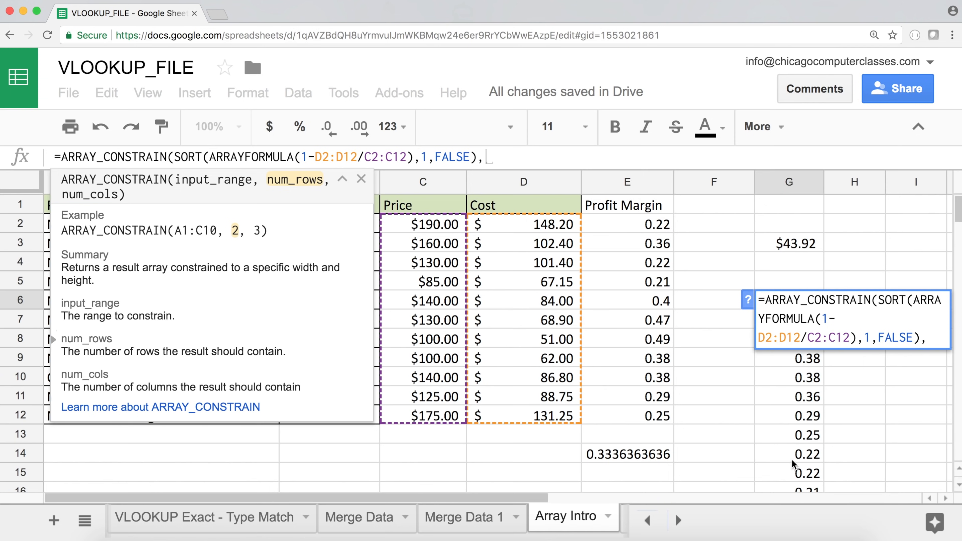
text(5,)
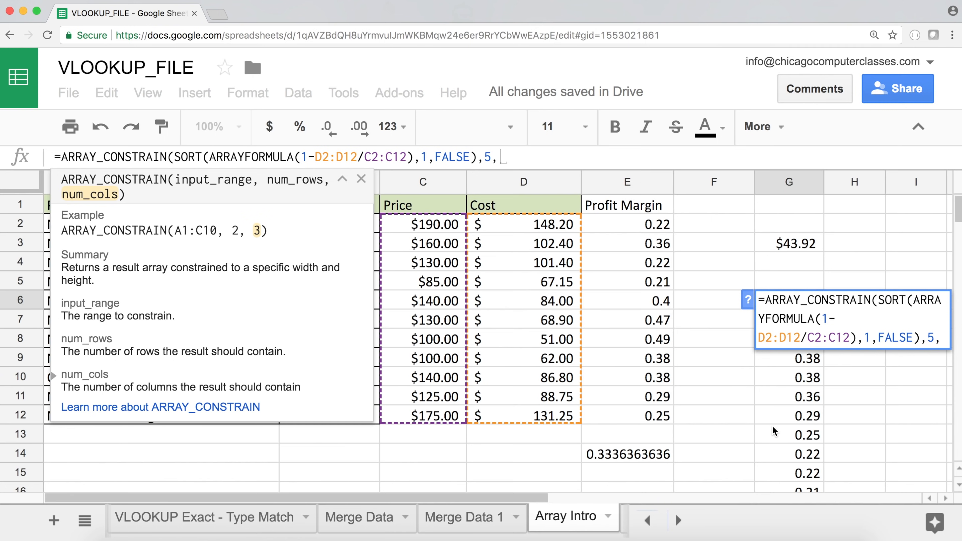
text(1)
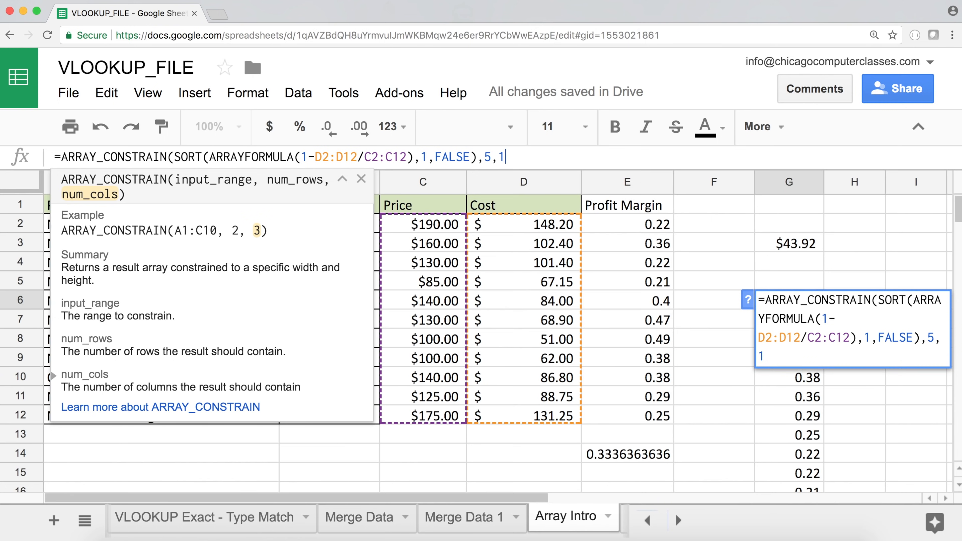
text())
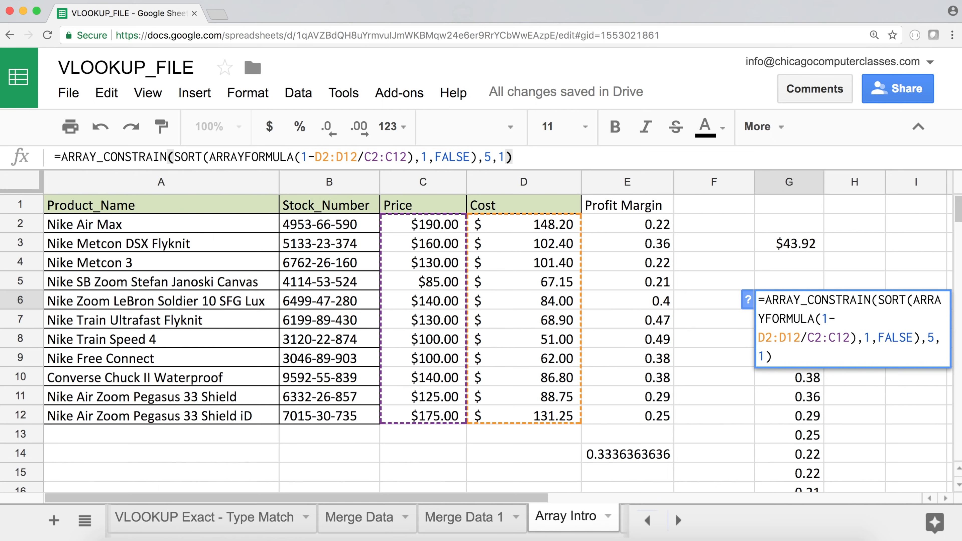
key(Return)
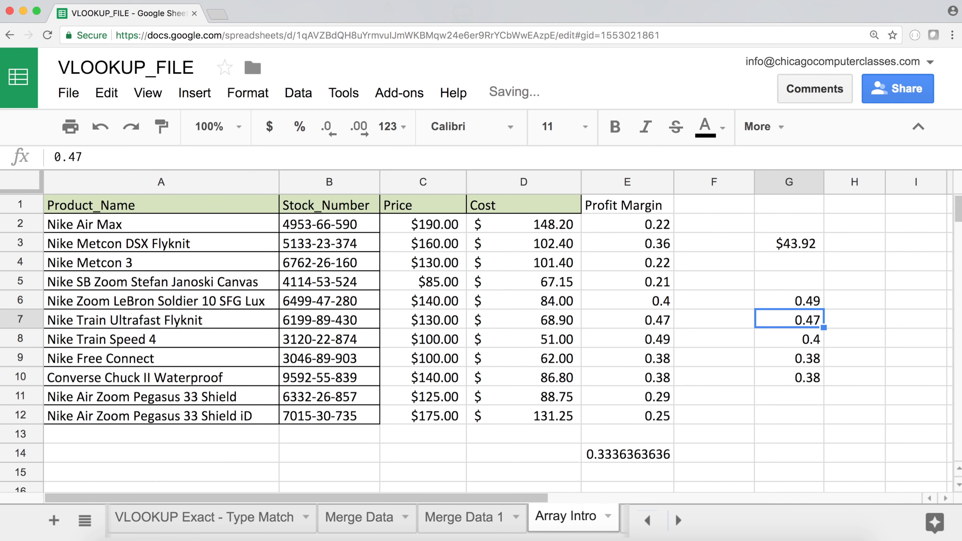
Compare the top-five margins in G6:G10 with the helper column E2:E12 and review the full G6 formula
drag(803, 299, 812, 383)
drag(625, 222, 637, 413)
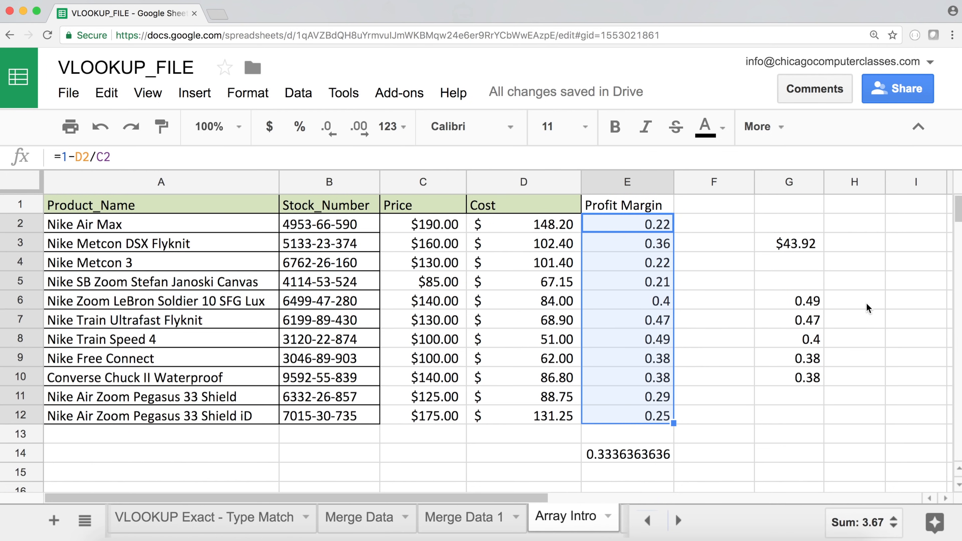
click(799, 303)
double_click(797, 302)
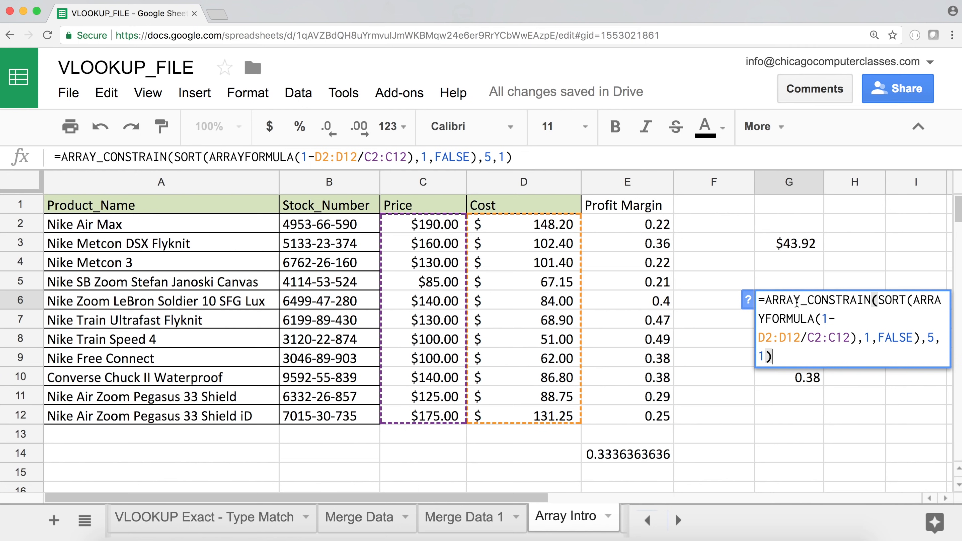
drag(758, 300, 785, 370)
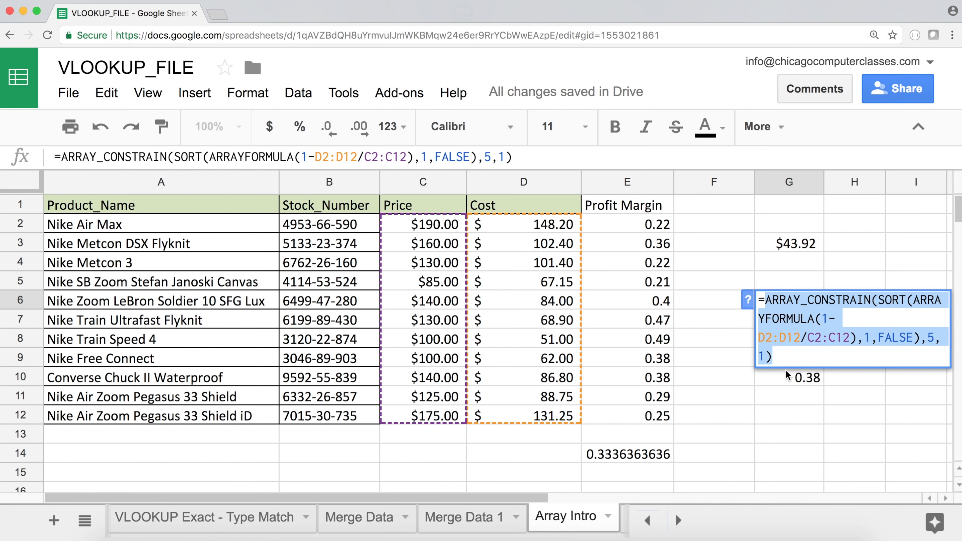
key(Escape)
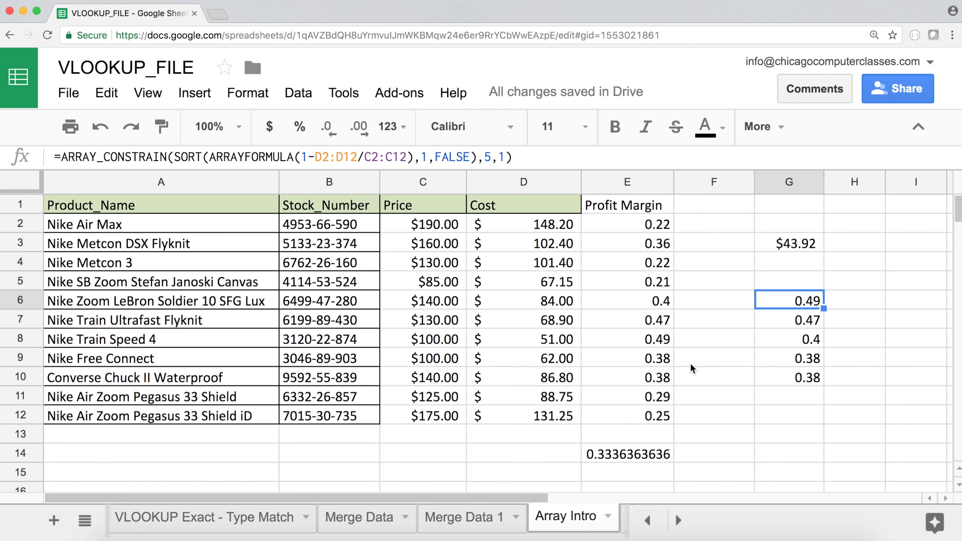
Match the top margins in G6:G8 to their product rows in the table A1:E12
drag(212, 207, 654, 335)
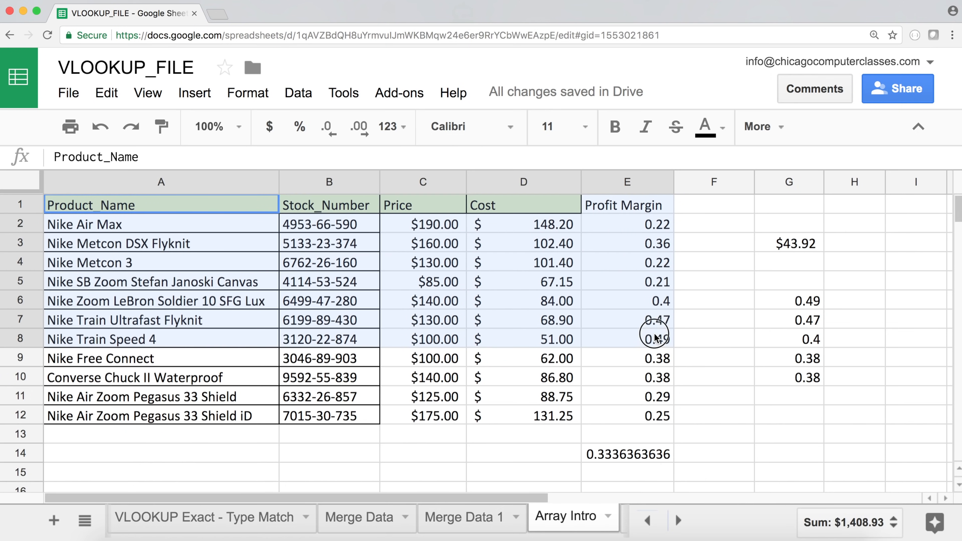
click(196, 267)
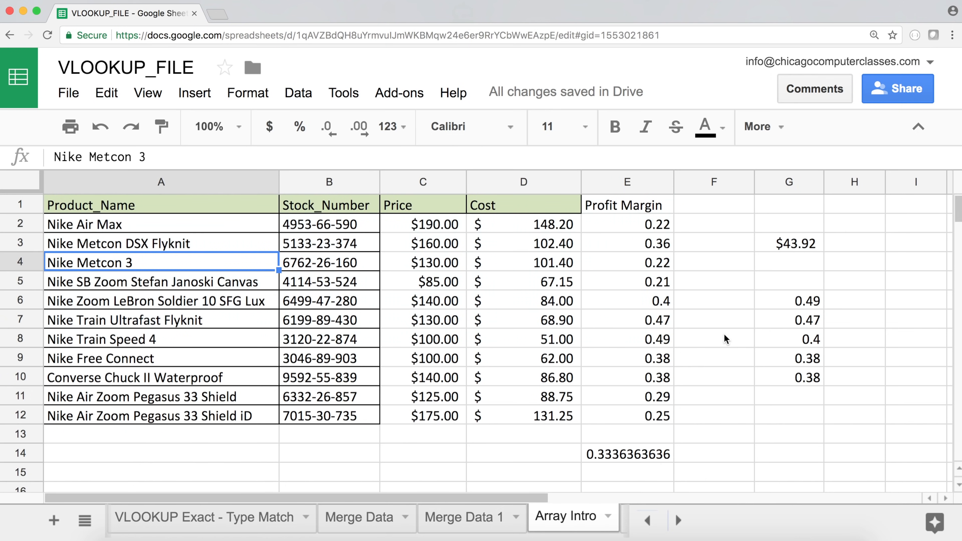
click(816, 303)
drag(656, 337, 34, 321)
click(799, 320)
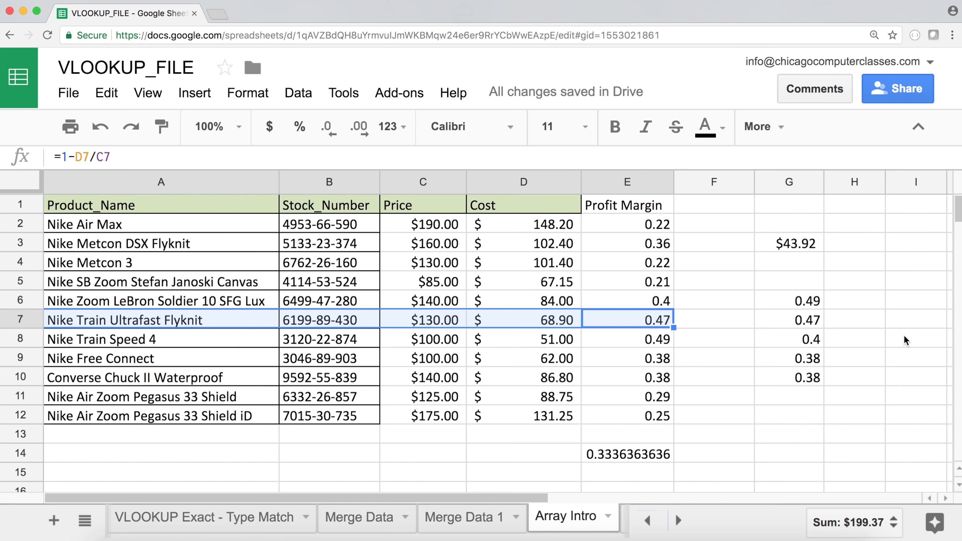
click(815, 339)
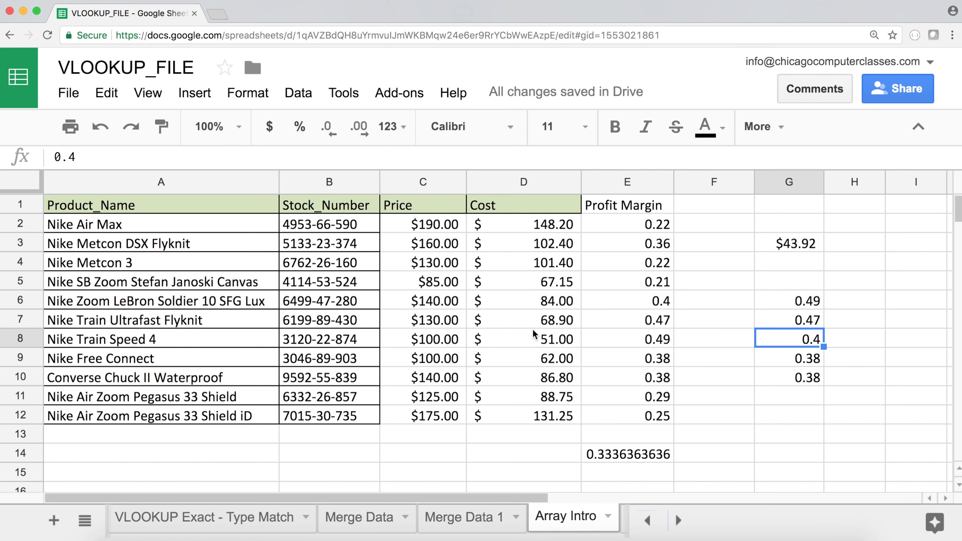
Match the third-highest margin to its product row A6:E6 and check the fourth result in G9
drag(653, 306, 264, 309)
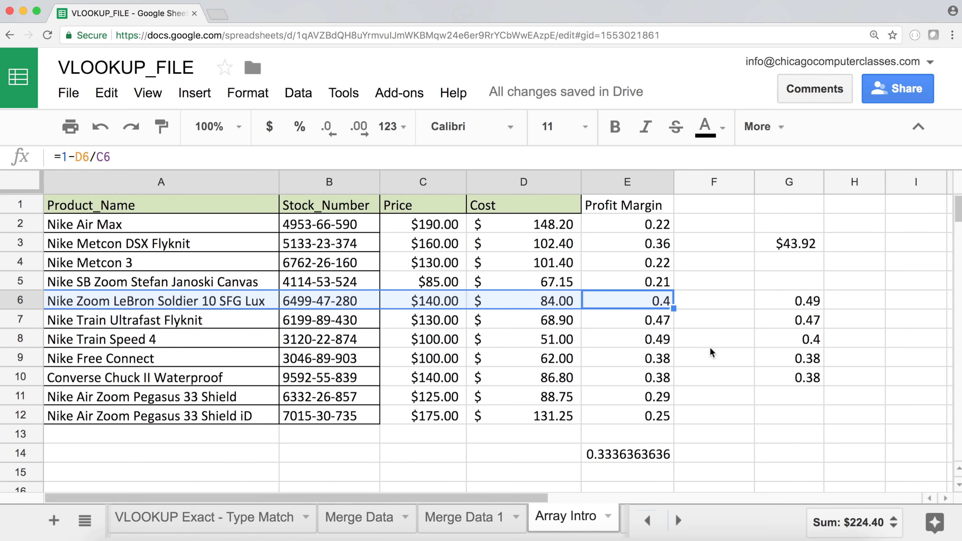
click(814, 360)
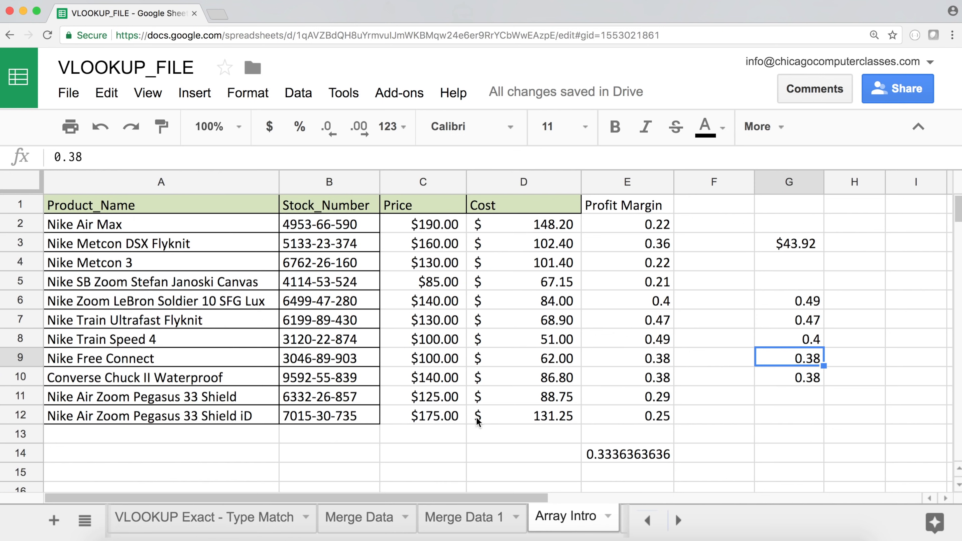
Clear the top-five margins in G6:G10 and the result in G3
drag(800, 302, 802, 377)
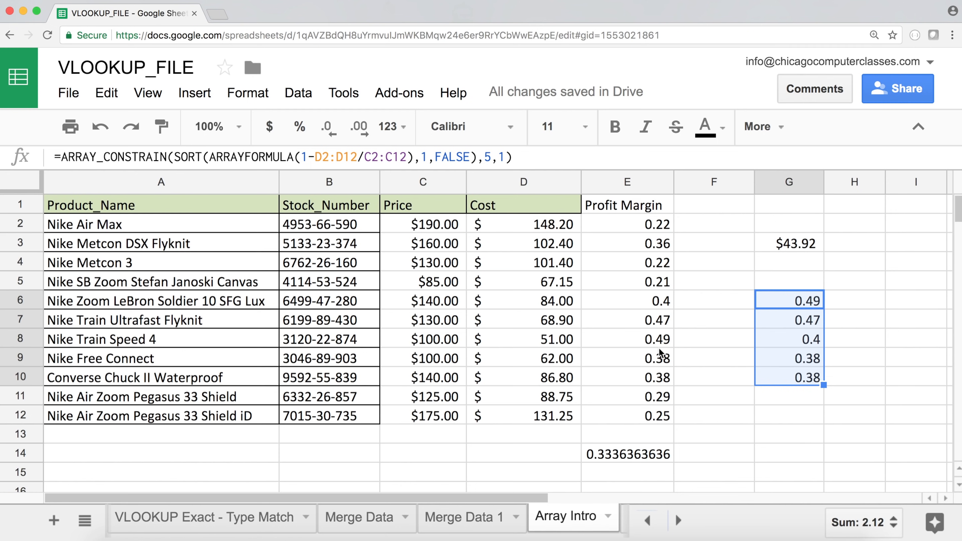
key(Delete)
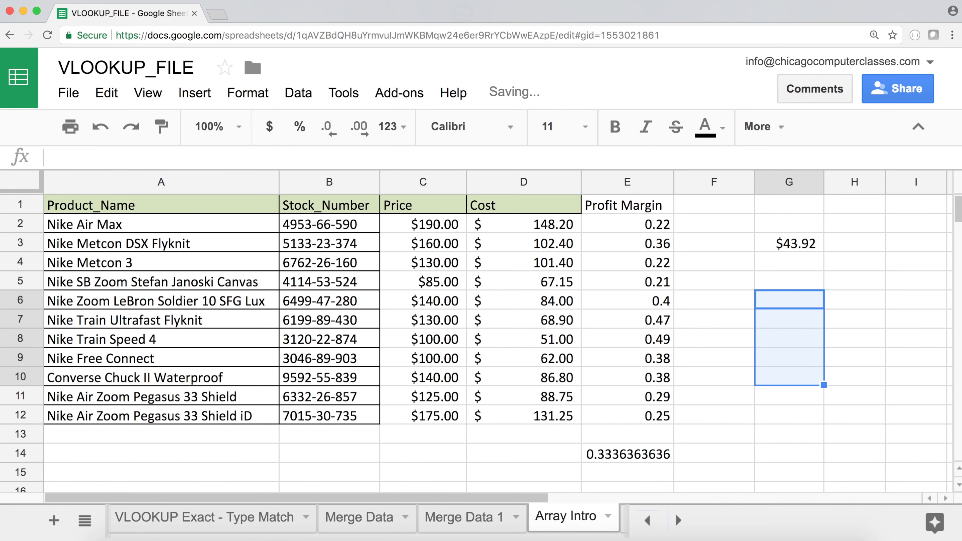
key(Up)
key(Up)
key(Up)
key(Delete)
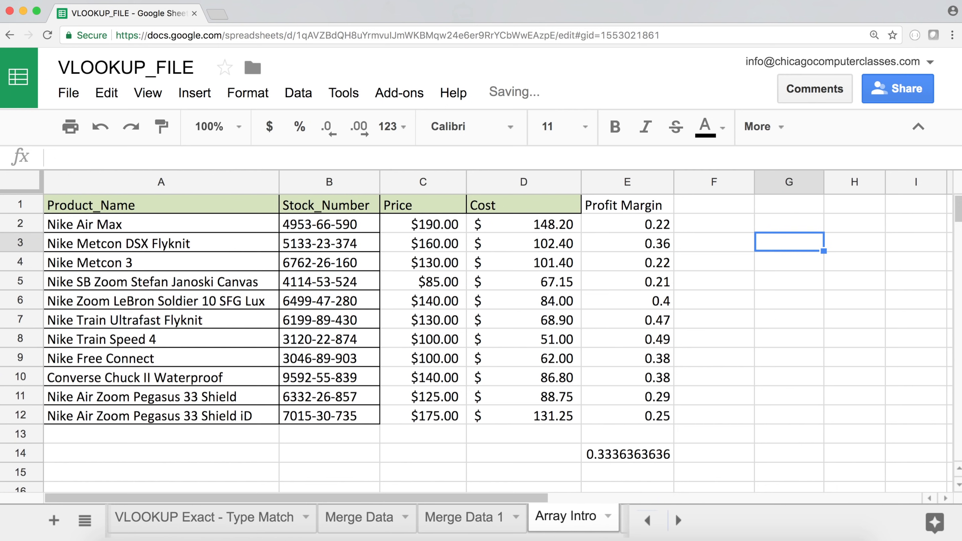
Clear the AVERAGE formula in E14 below the Profit Margin column
key(Down)
key(Down)
key(Down)
key(Down)
key(Down)
key(Down)
key(Down)
key(Down)
key(Down)
key(Down)
key(Up)
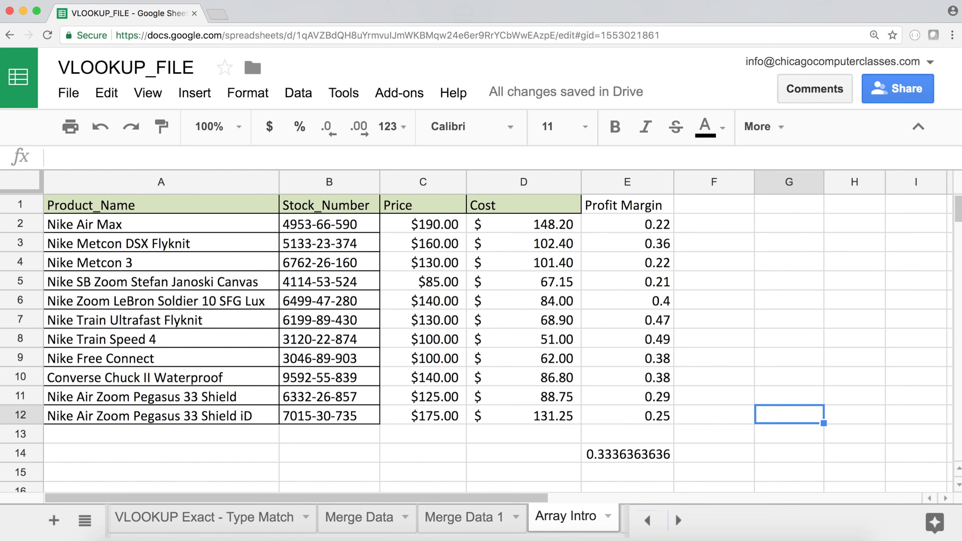
key(Down)
key(Left)
key(Left)
key(Down)
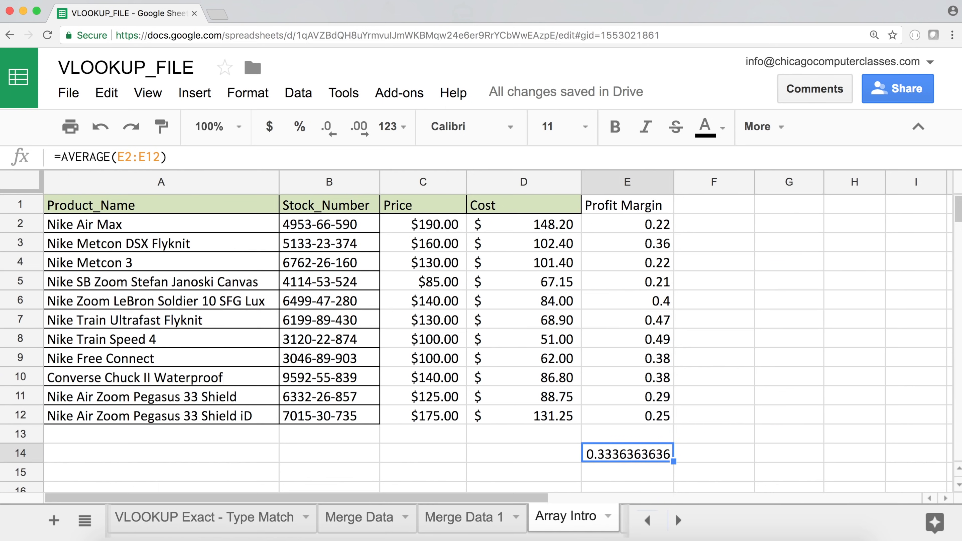
key(Delete)
Enter =ARRAYFORMULA(1-D2:D12/C2:C12) in G6 to calculate all profit margins at once
key(Up)
key(Up)
key(Up)
key(Right)
key(Right)
key(Up)
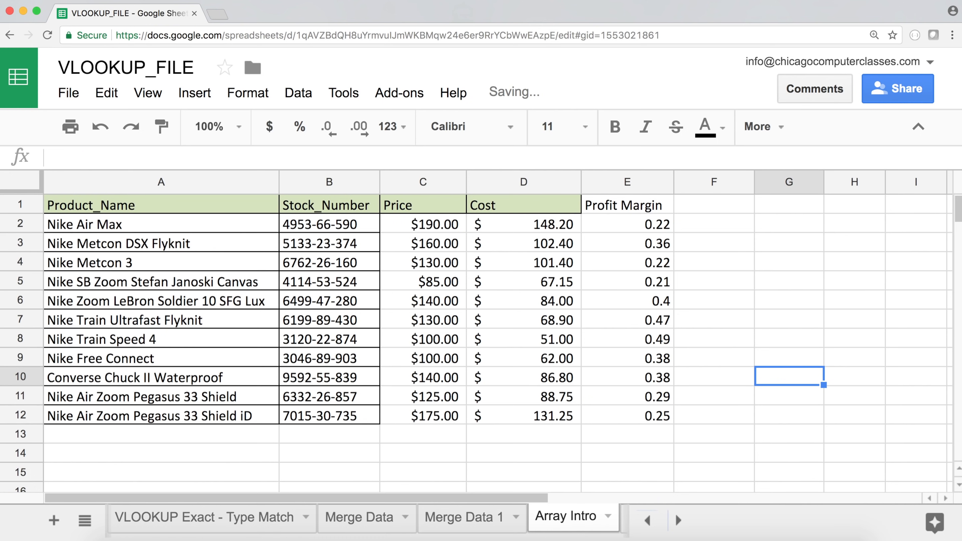
key(Up)
key(Up)
key(Up)
key(Up)
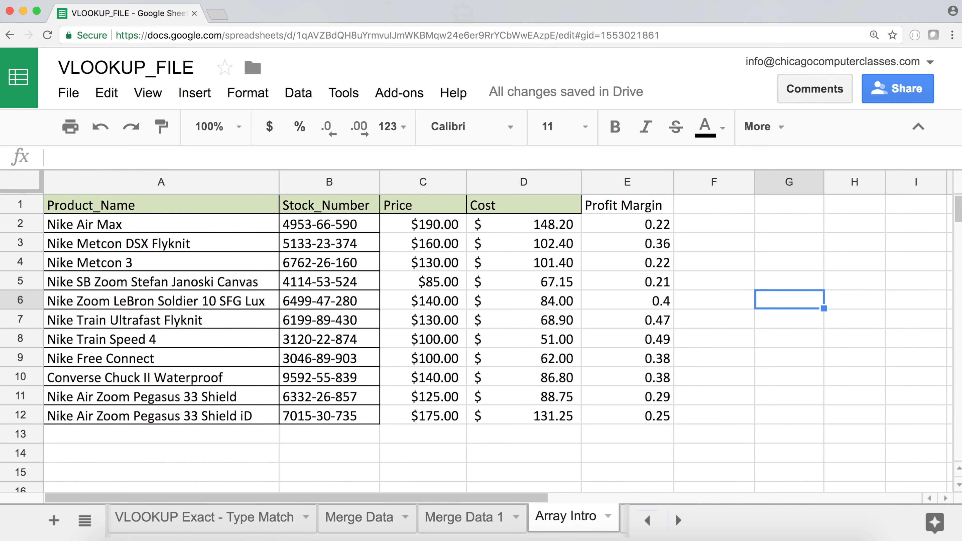
text(ar)
key(BackSpace)
key(BackSpace)
text(=arr)
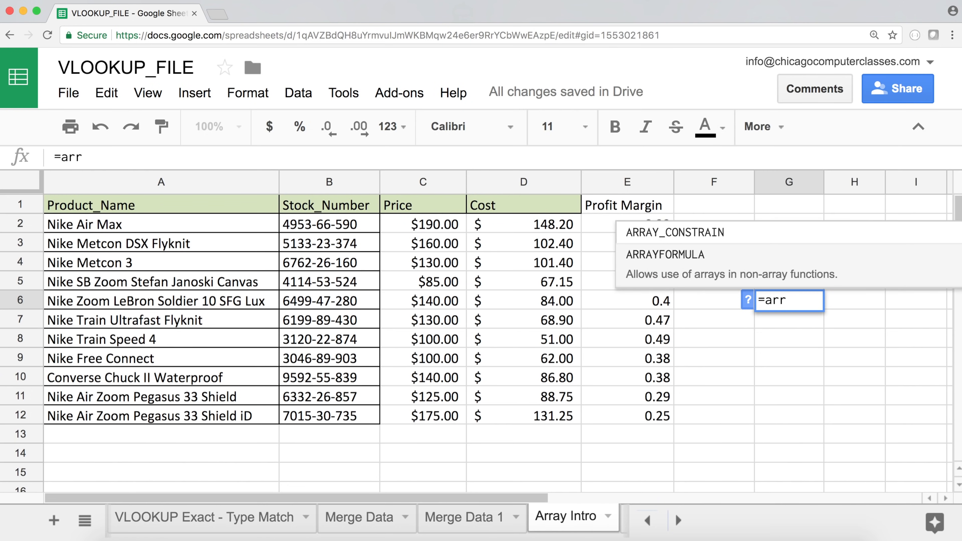
key(Tab)
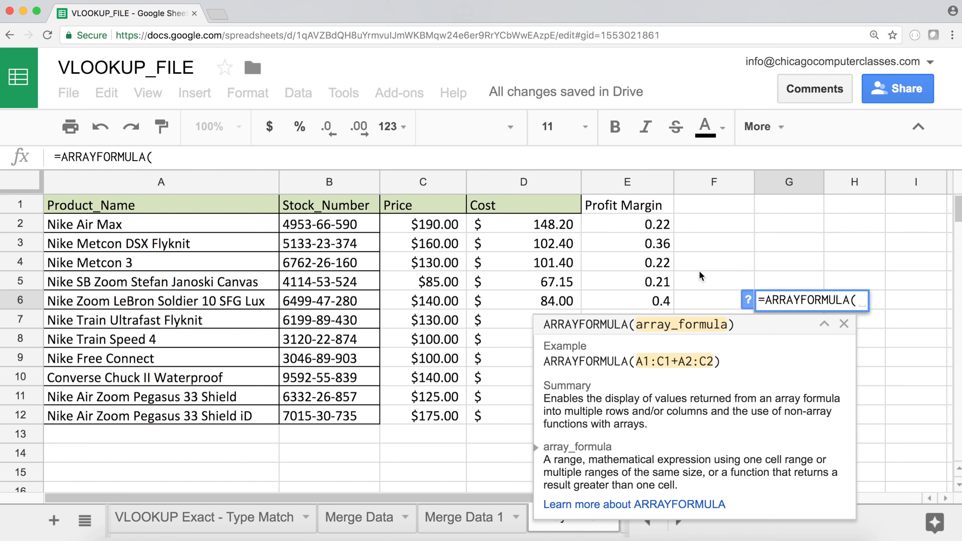
text(1-)
drag(502, 225, 512, 418)
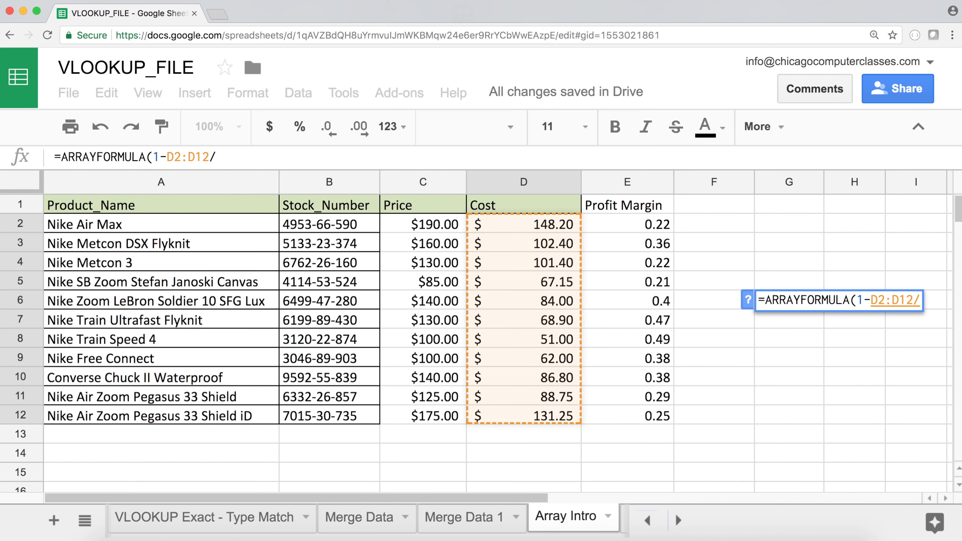
text(/)
drag(449, 227, 444, 417)
text())
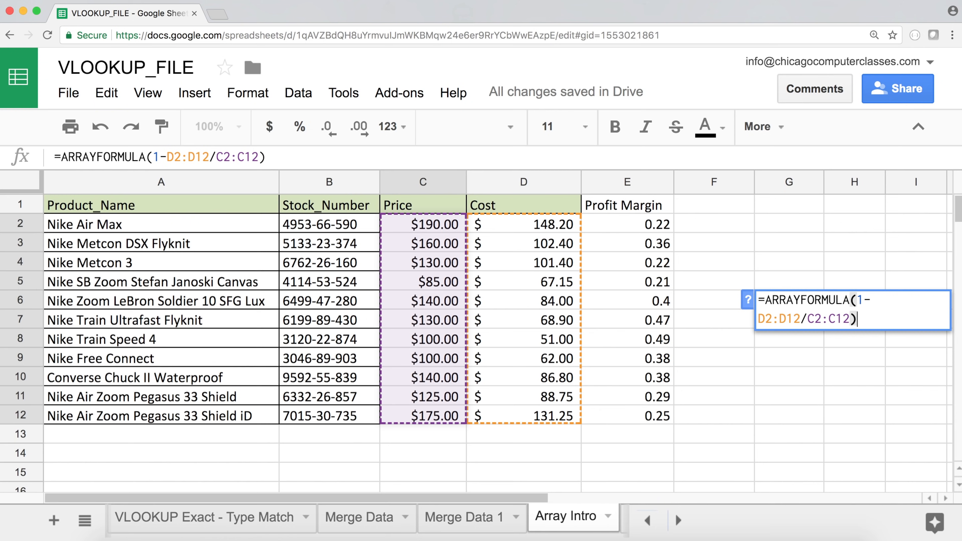
key(Return)
Compare the margin array in G6:G16 with the Profit Margin helper column E
drag(803, 305, 806, 261)
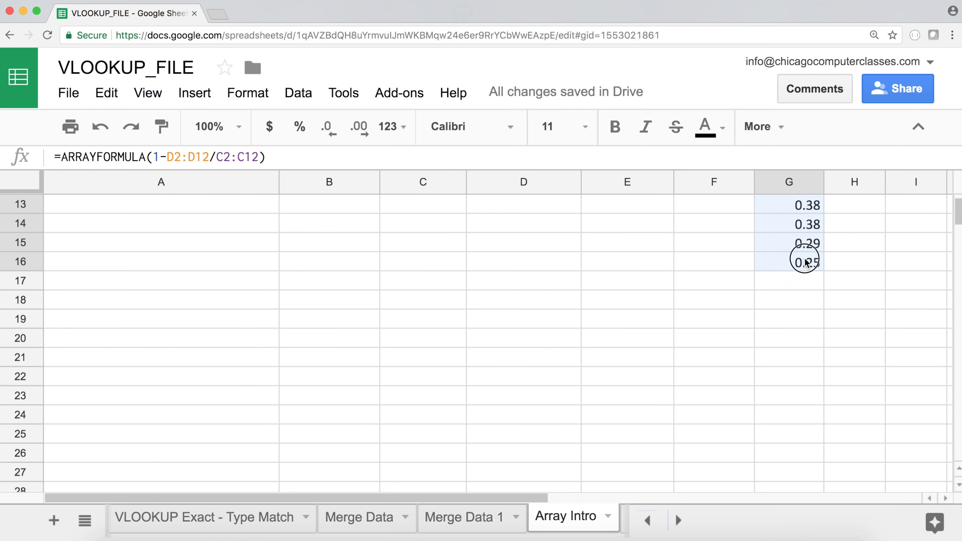
scroll(805, 261, down, 3)
scroll(806, 262, up, 7)
drag(626, 212, 634, 409)
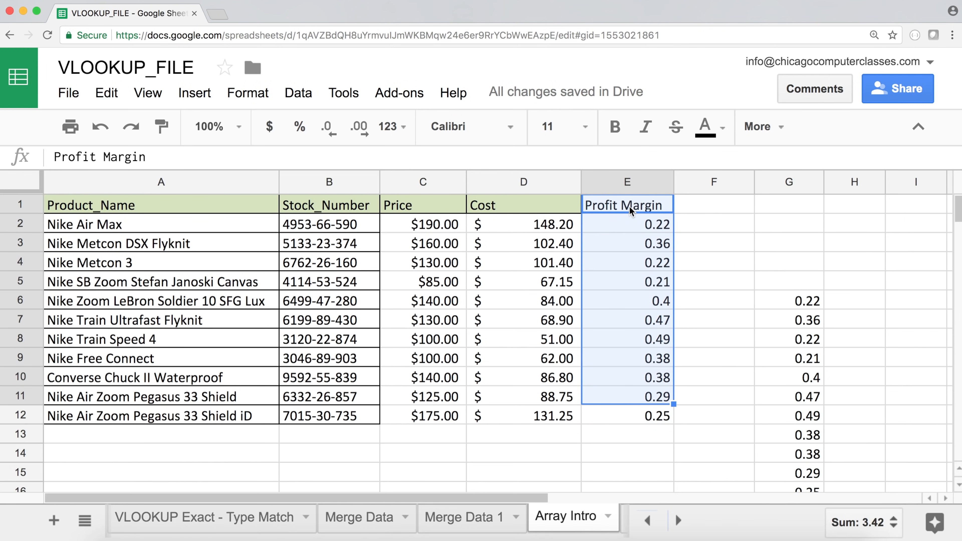
Move the ARRAYFORMULA margin formula from G6 to G1 and on to H2, in line with the first product row
click(800, 302)
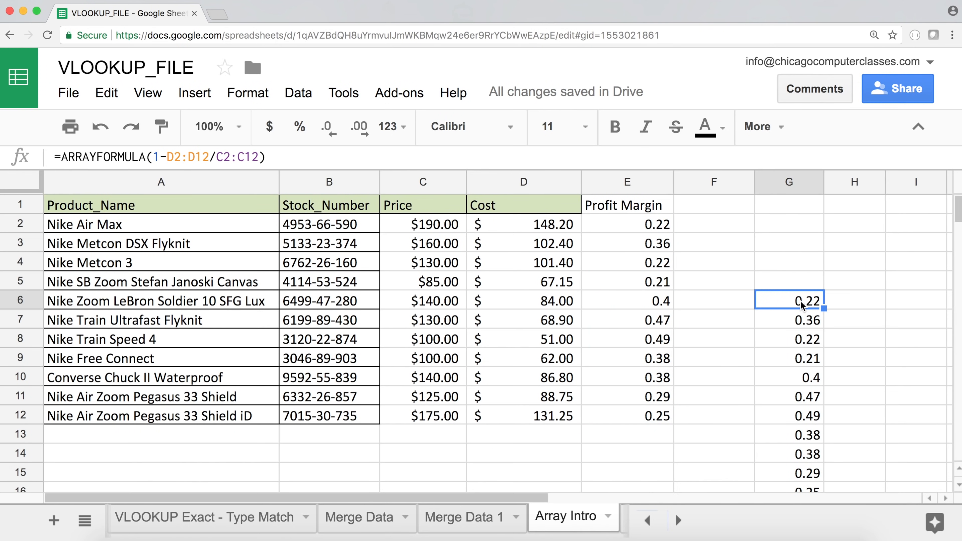
key(ctrl+c)
click(780, 205)
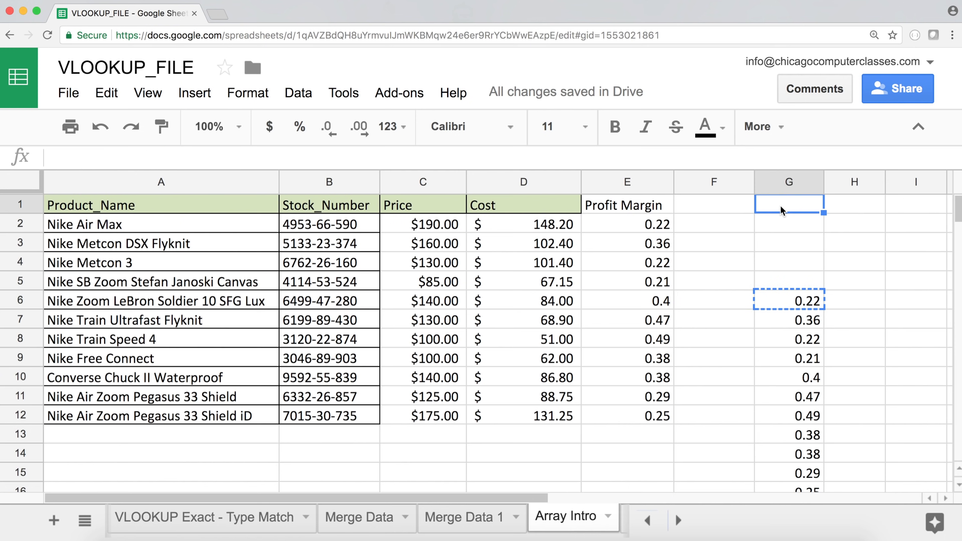
key(ctrl+v)
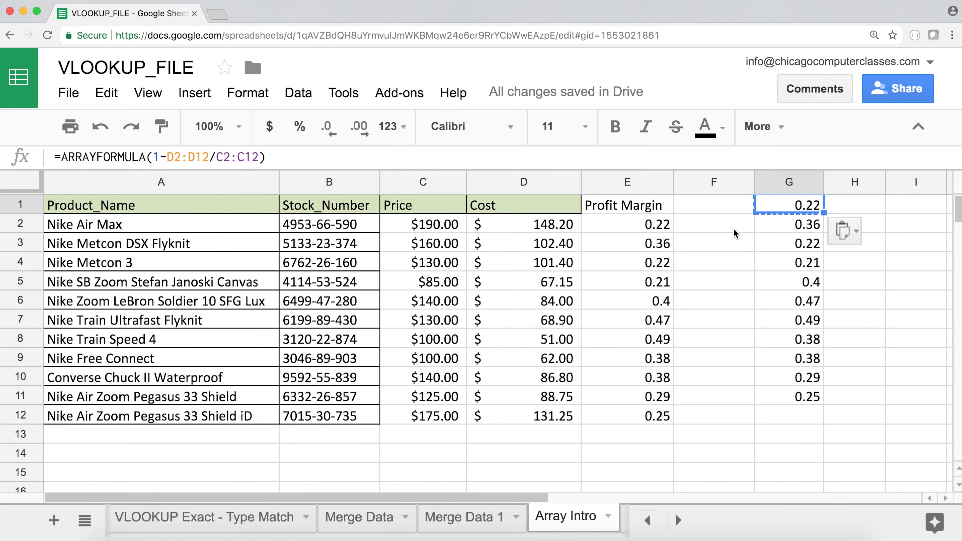
key(ctrl+x)
click(871, 226)
key(ctrl+v)
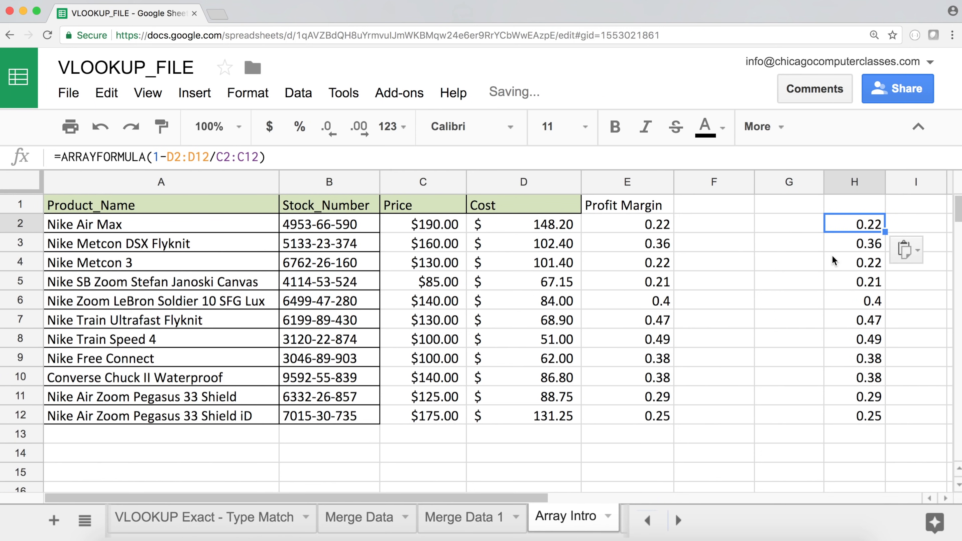
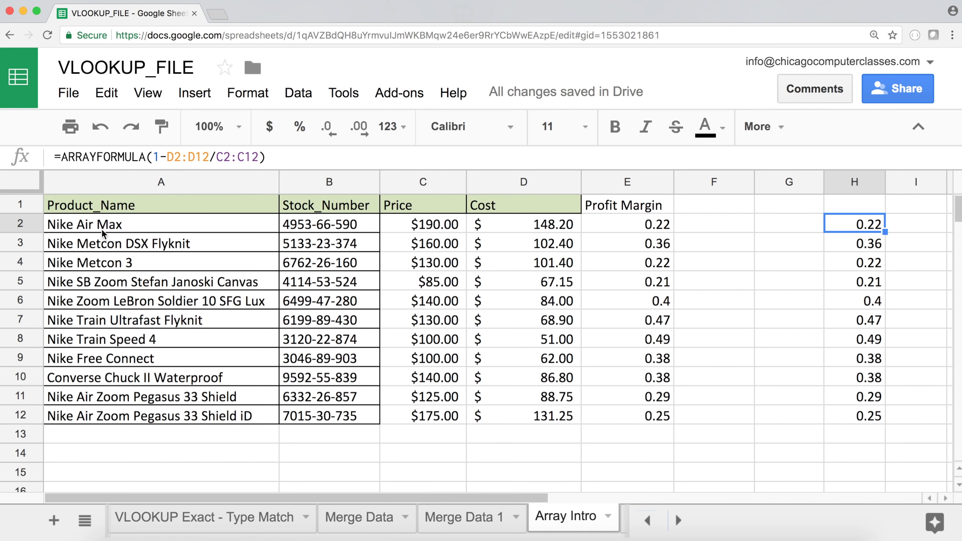
Change the H2 formula to ={A2:D12,ARRAYFORMULA(1-D2:D12/C2:C12)}, joining the product table and the calculated margins in one array
double_click(858, 226)
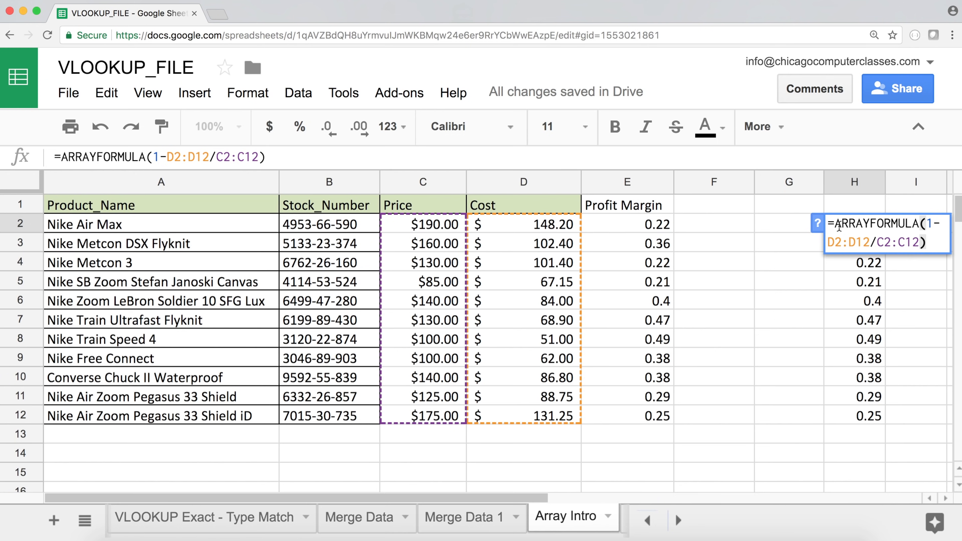
drag(835, 226, 940, 246)
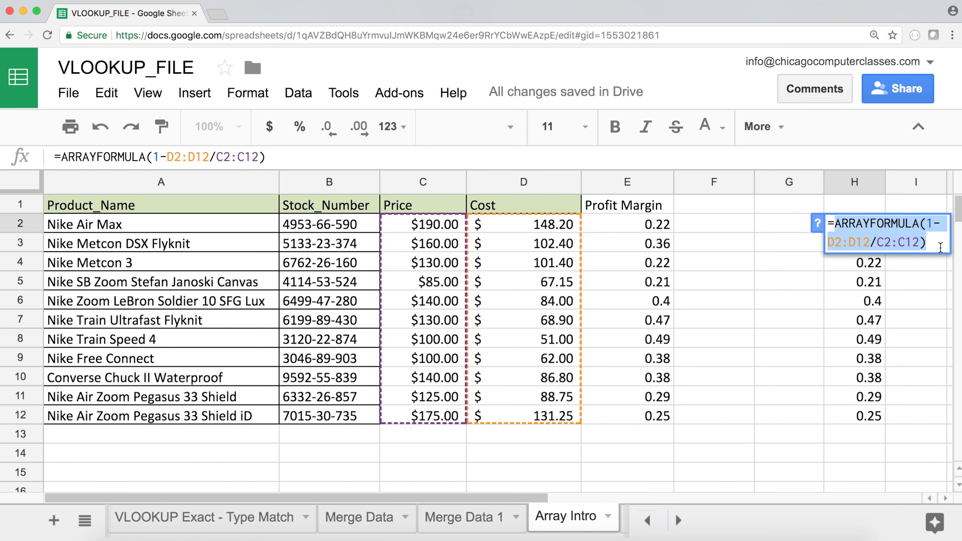
key(BackSpace)
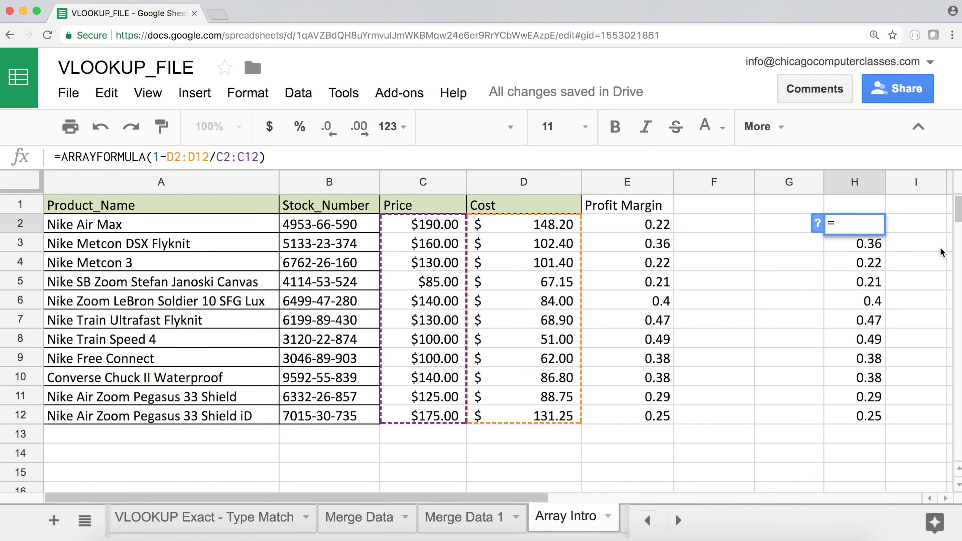
text({)
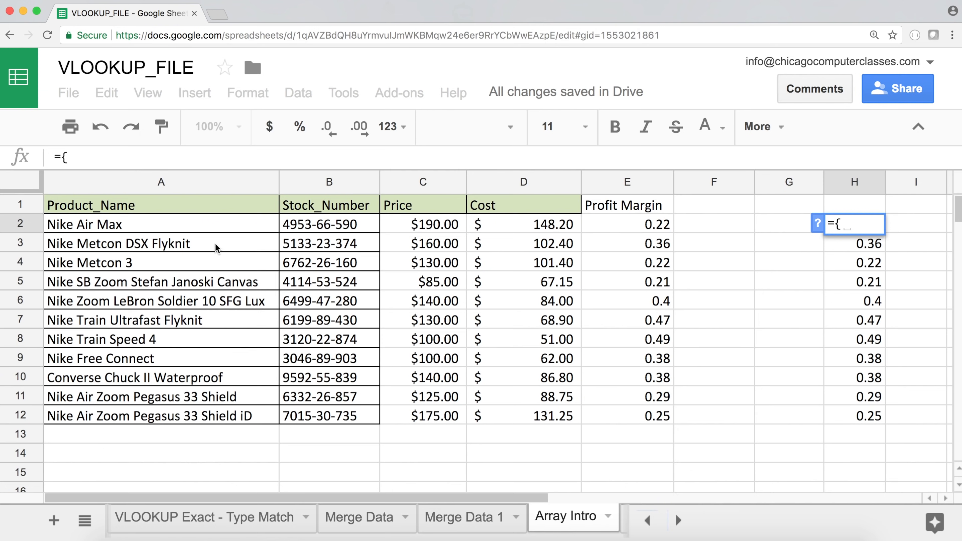
drag(162, 223, 517, 417)
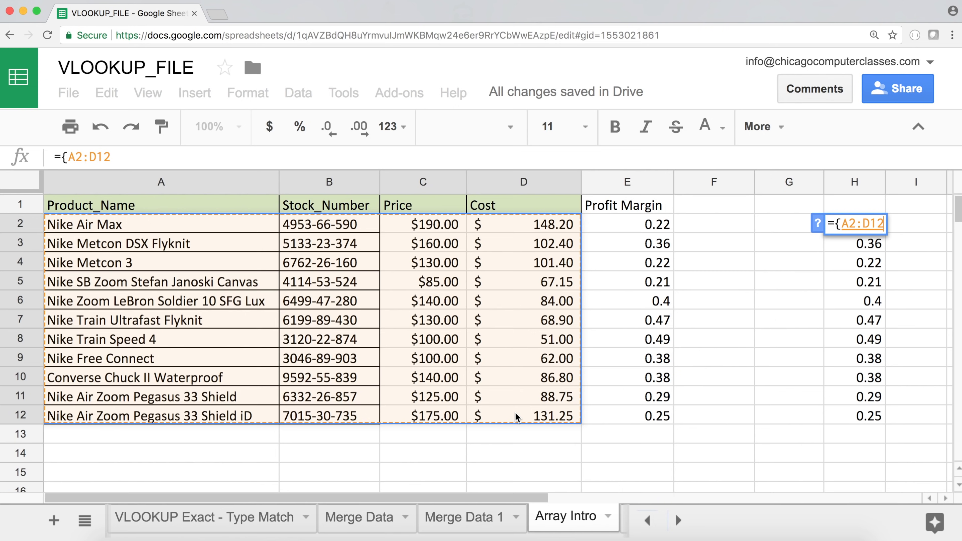
text(,)
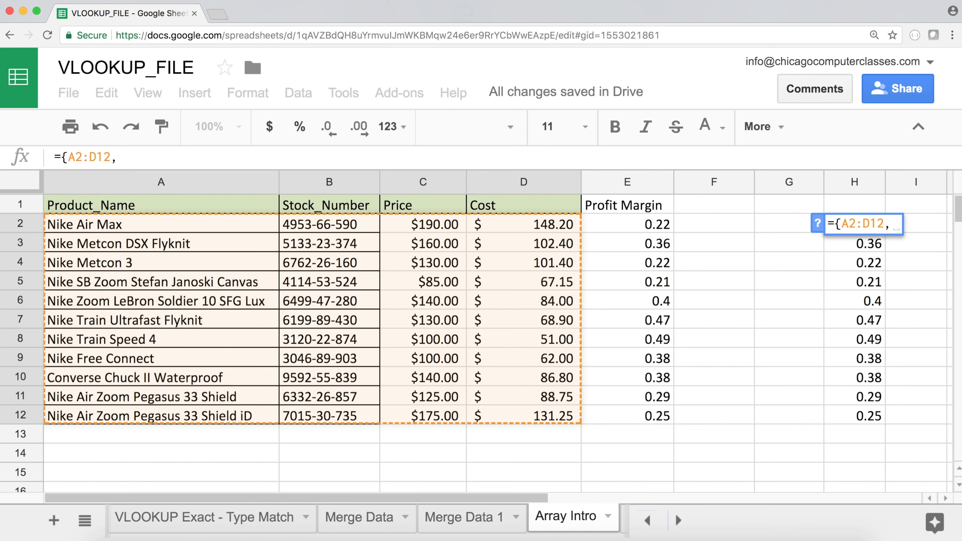
text(ARRAYFORMULA(1-D2:D12/C2:C12))
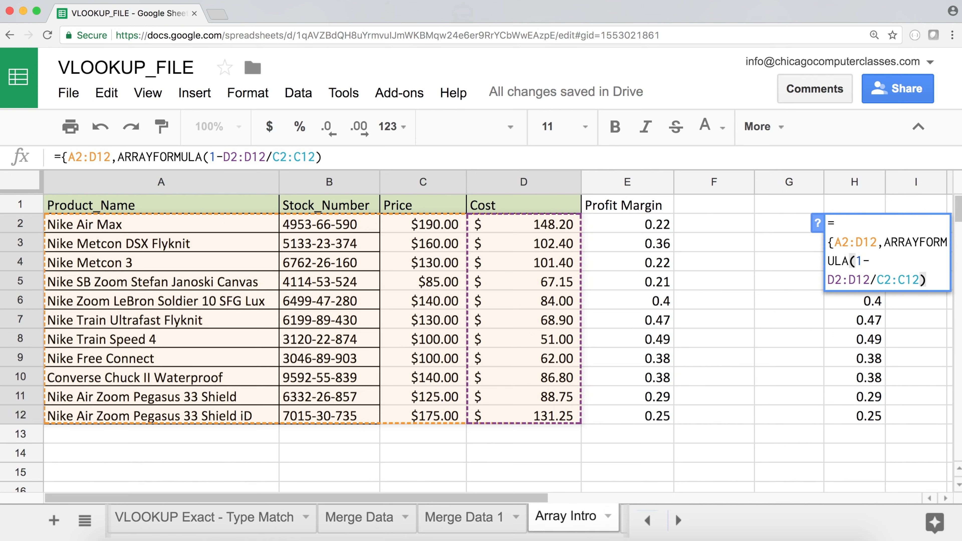
text(})
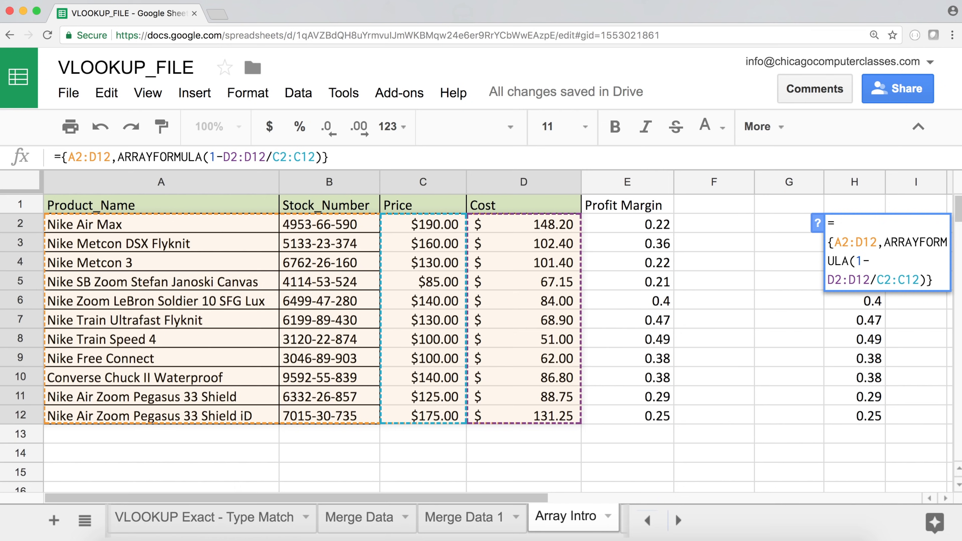
key(Return)
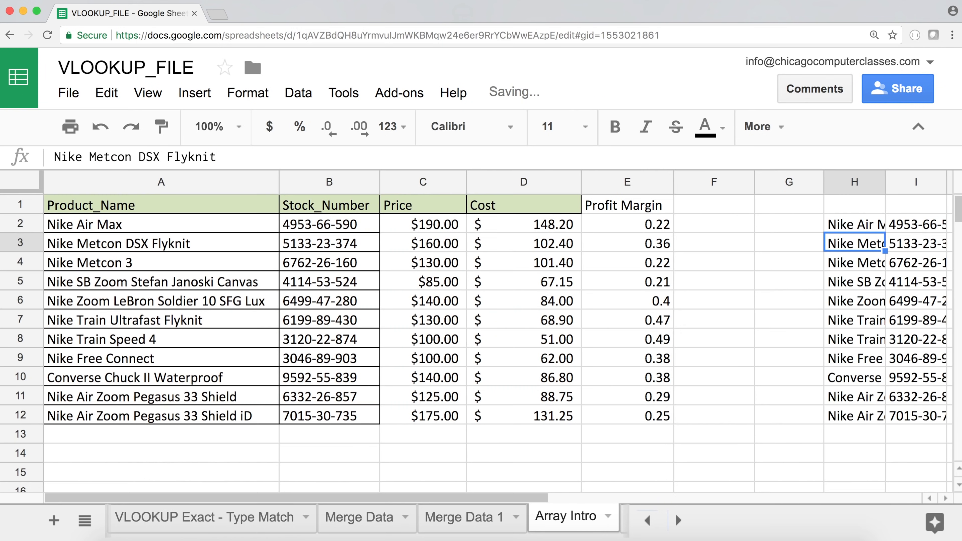
Examine the combined output, checking the product data in H2:K12 and the calculated margins in L2:L12
click(942, 498)
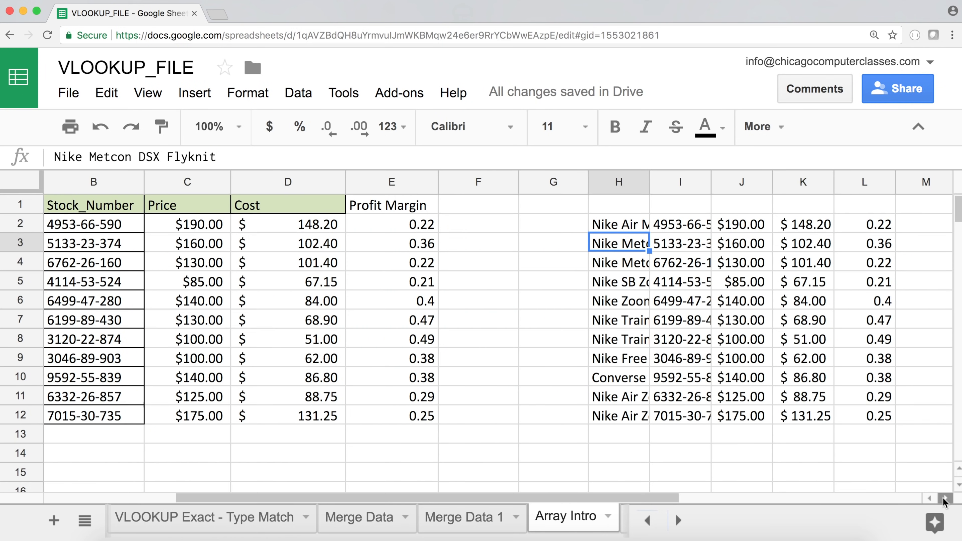
drag(618, 223, 798, 423)
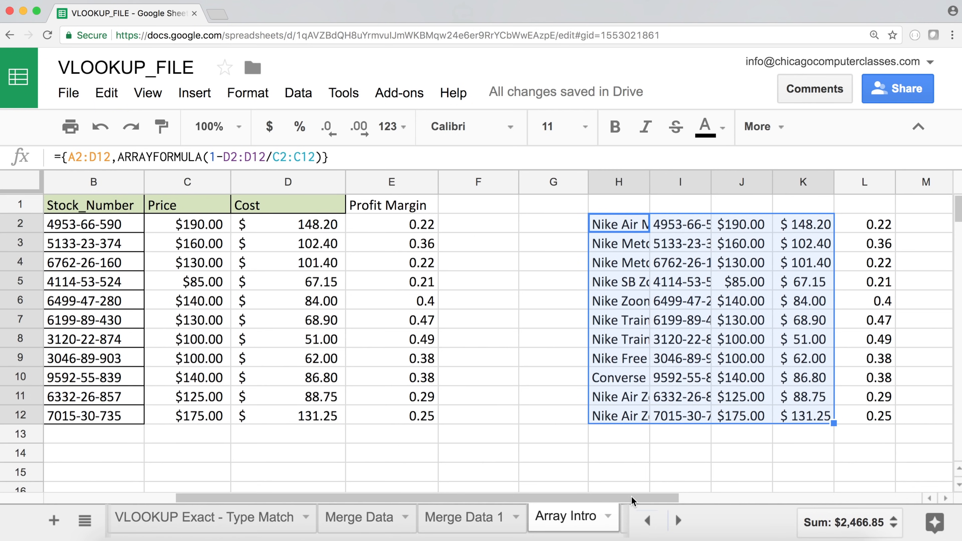
drag(525, 498, 612, 488)
drag(785, 226, 788, 416)
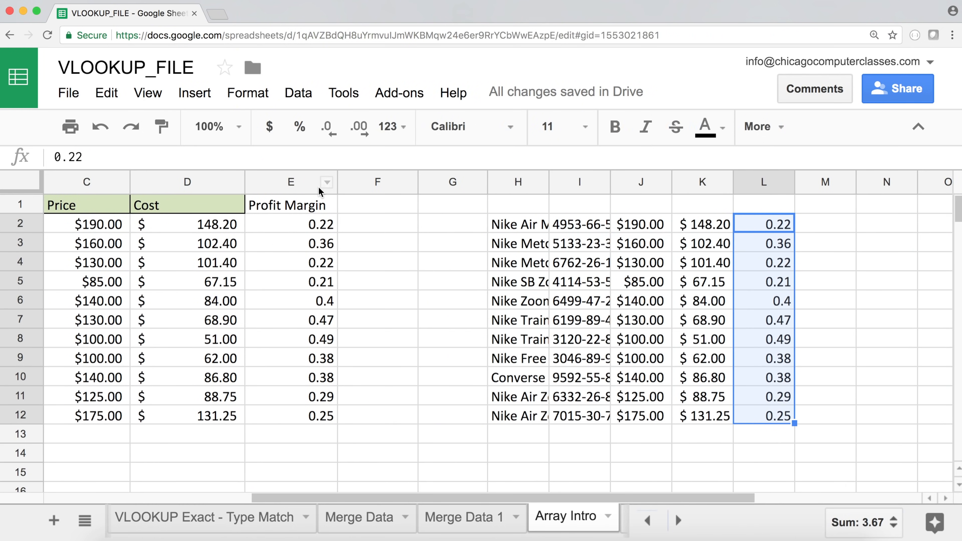
Clear all contents of the Profit Margin helper column E
click(308, 185)
click(326, 182)
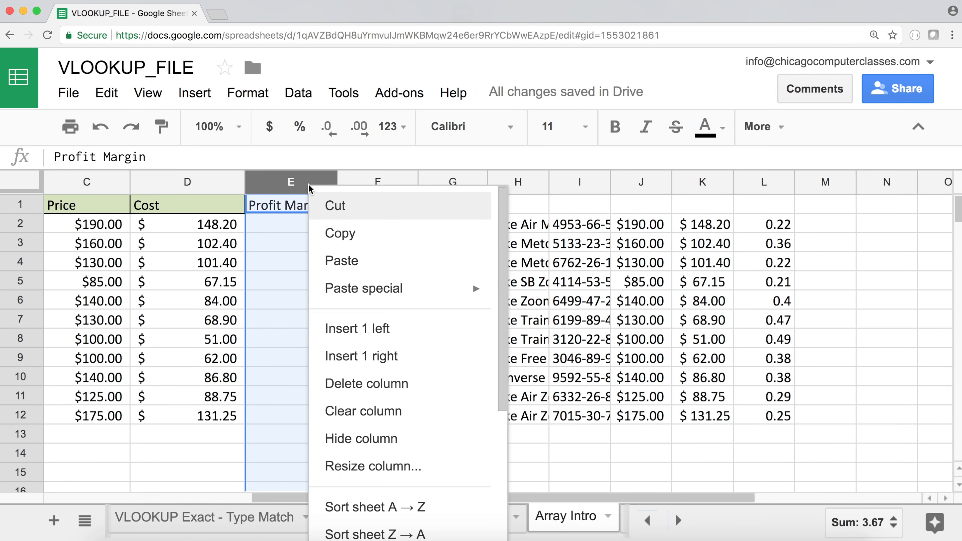
click(289, 269)
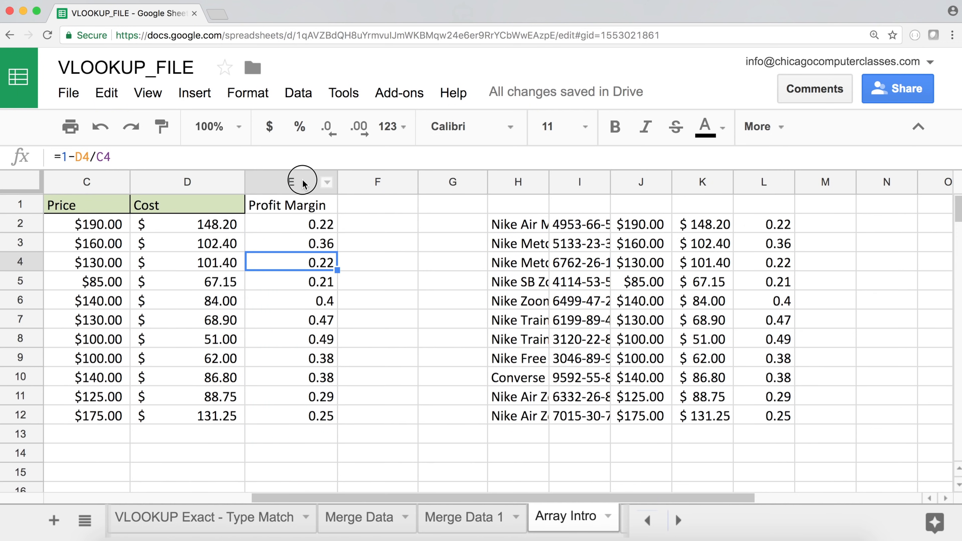
click(300, 179)
key(Delete)
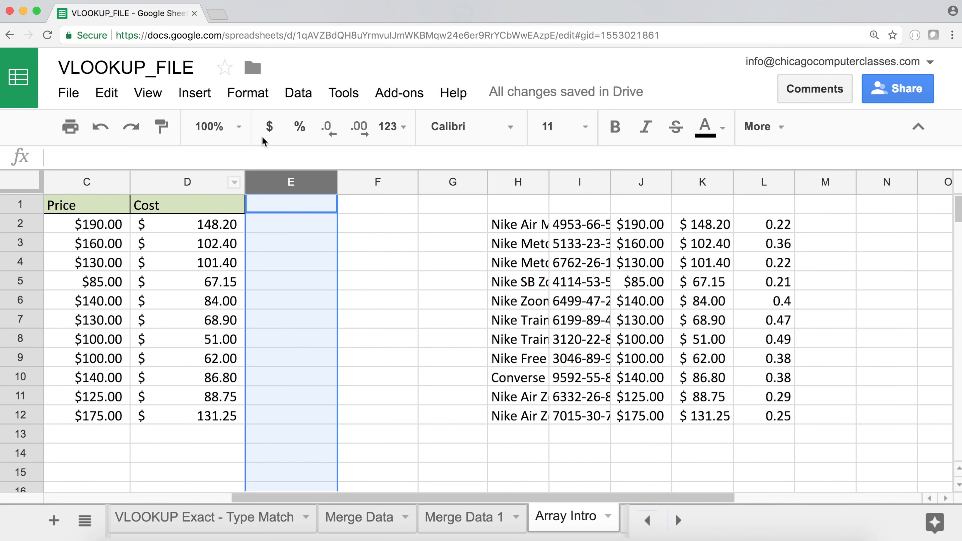
Undo the clearing of the Profit Margin column E
key(super+z)
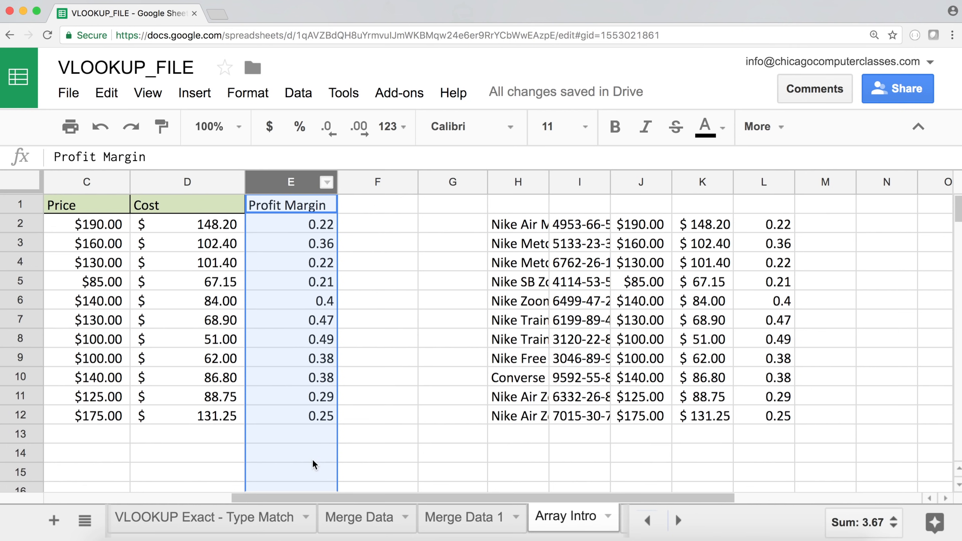
drag(683, 498, 613, 511)
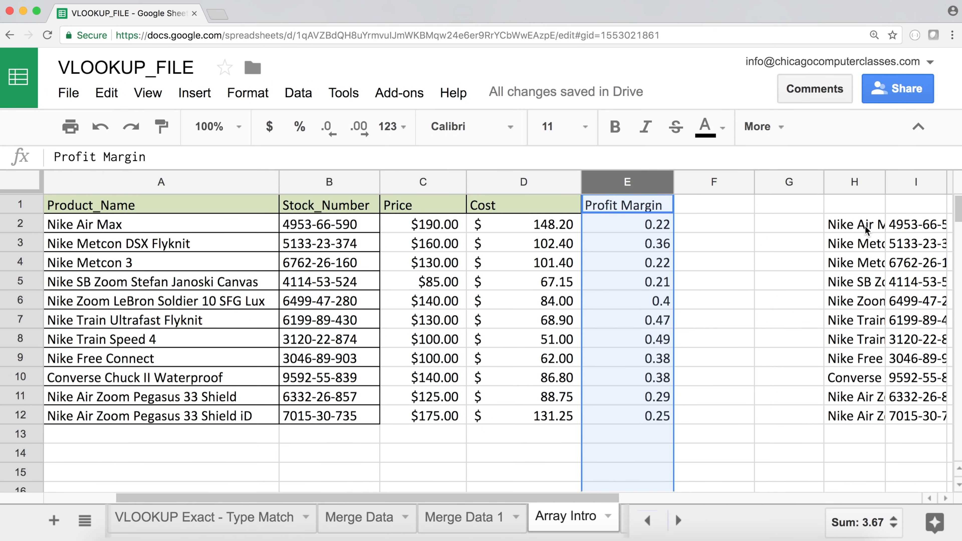
drag(607, 499, 771, 502)
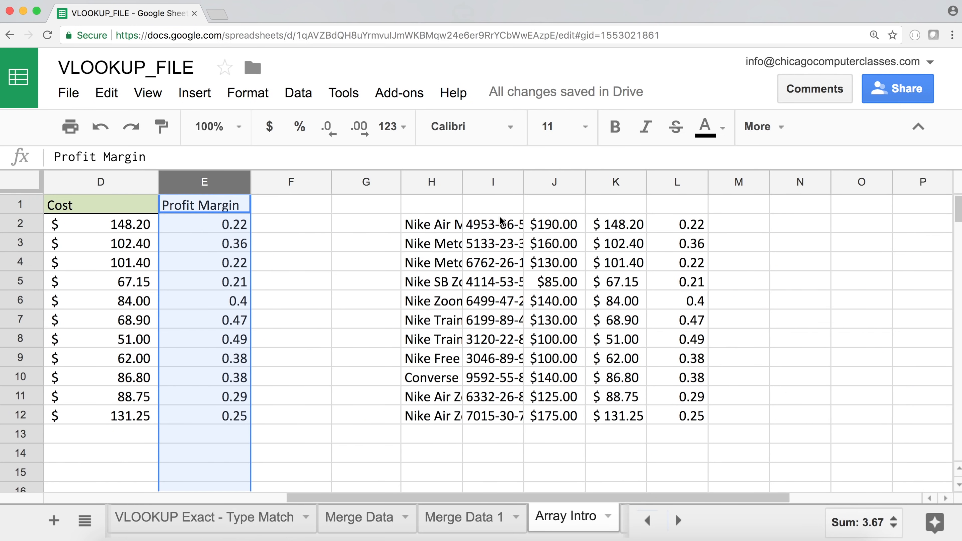
Examine the combined array formula in H2 and its output columns H to L, including the margins in L2:L12
click(441, 227)
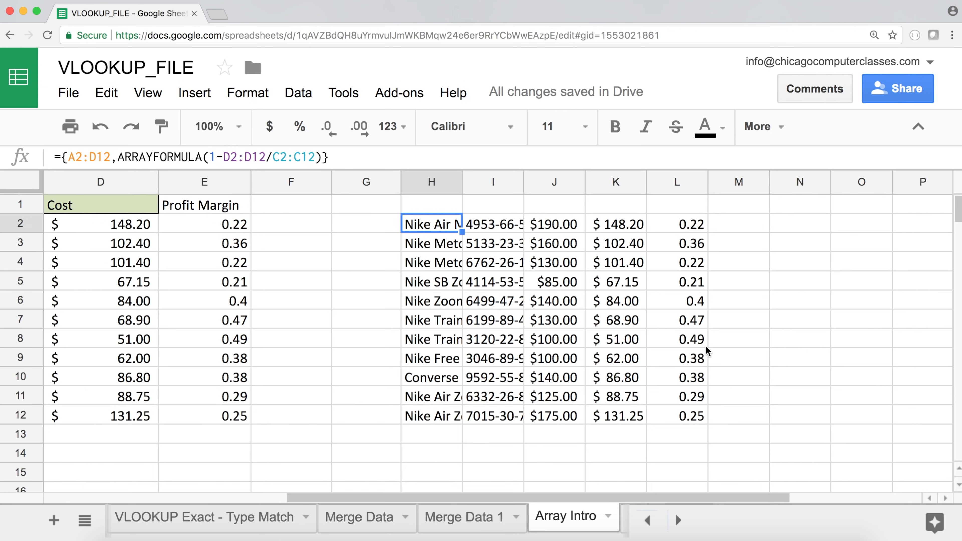
drag(696, 226, 692, 415)
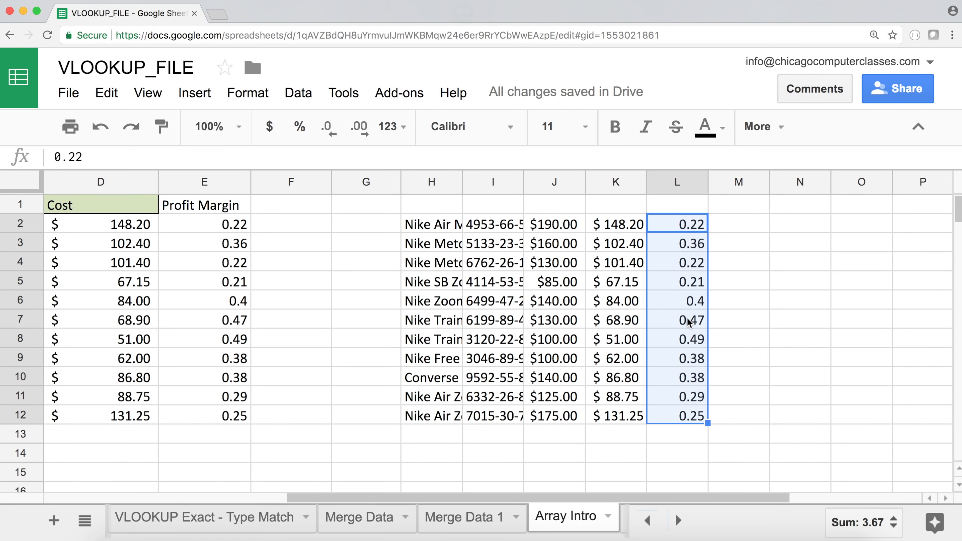
click(451, 227)
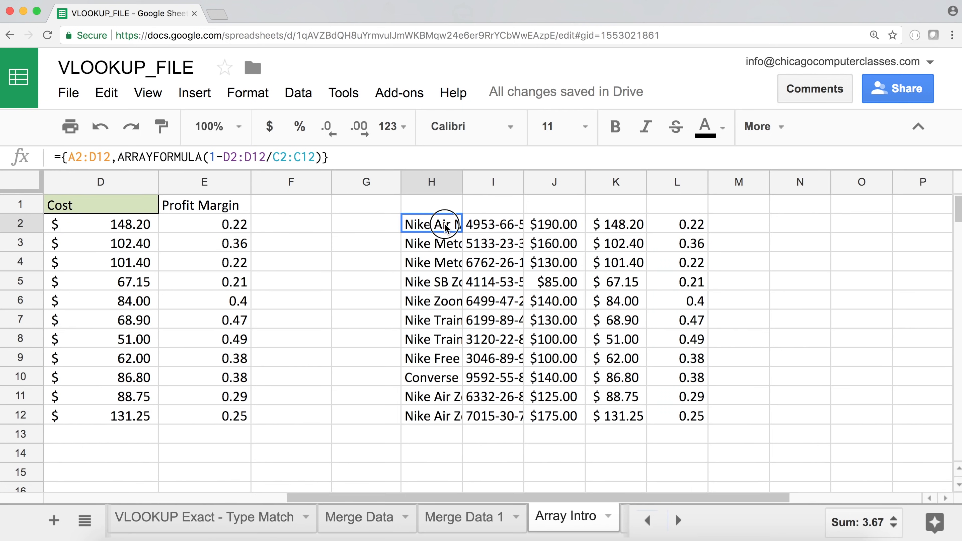
click(477, 228)
click(551, 225)
click(610, 226)
click(665, 229)
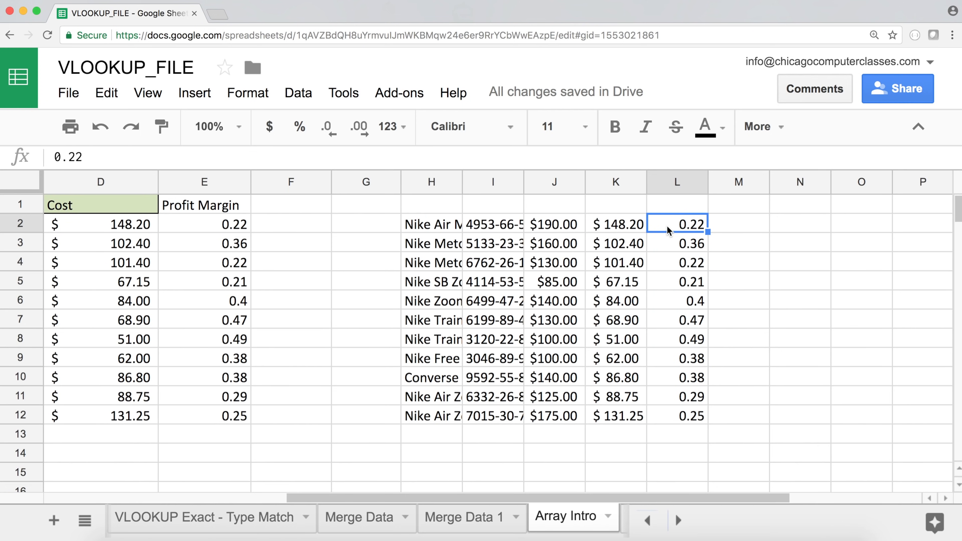
Wrap the H2 array in SORT, descending by the fifth column: =SORT({A2:D12,ARRAYFORMULA(1-D2:D12/C2:C12)},5,0)
double_click(411, 223)
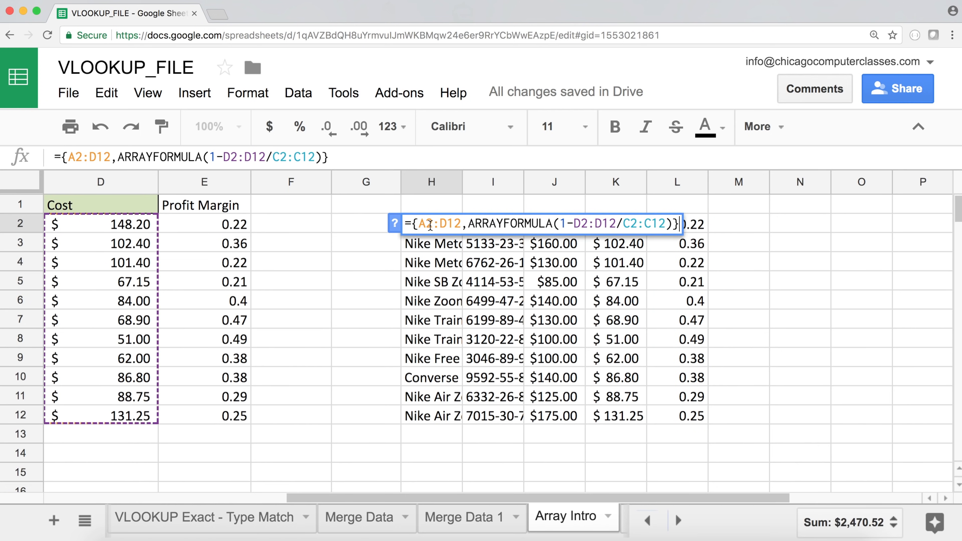
drag(410, 223, 691, 227)
key(super+c)
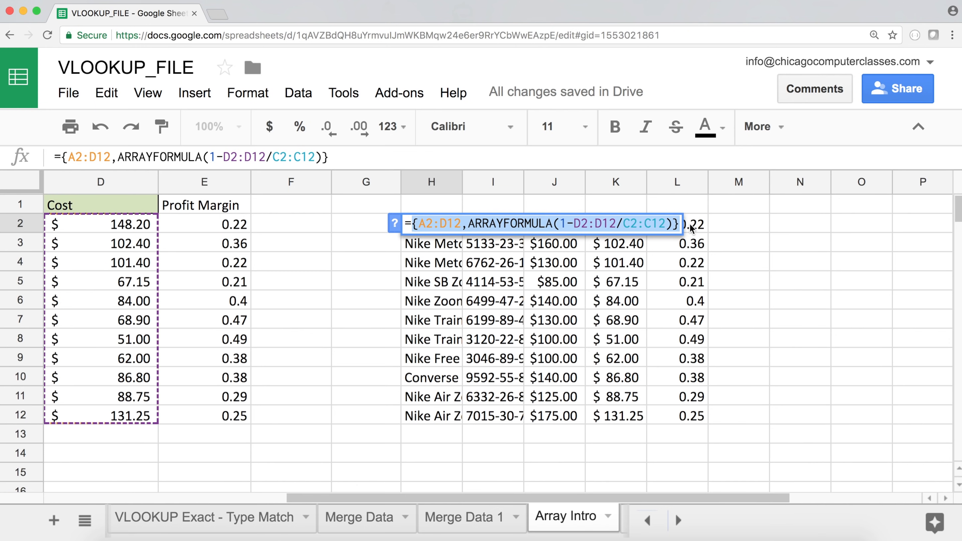
key(BackSpace)
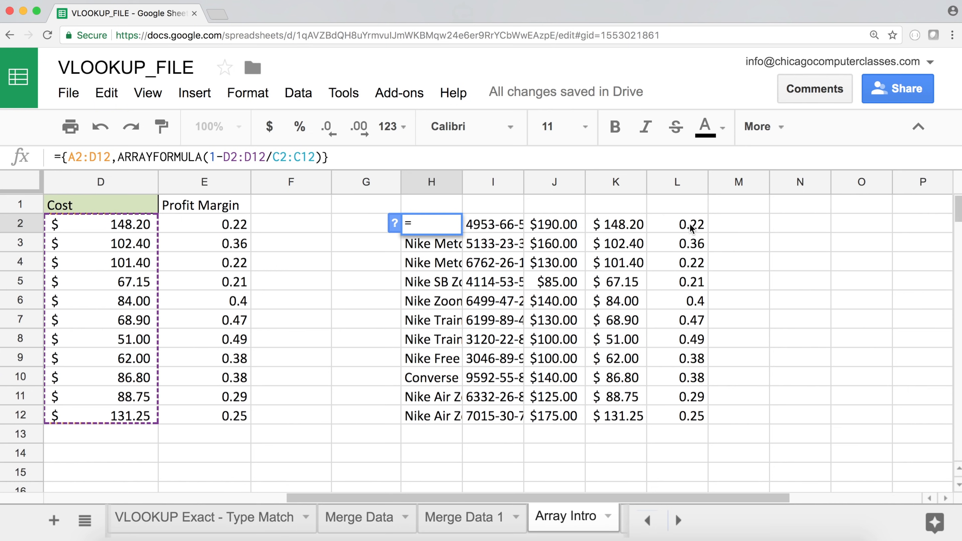
text(sort)
key(Tab)
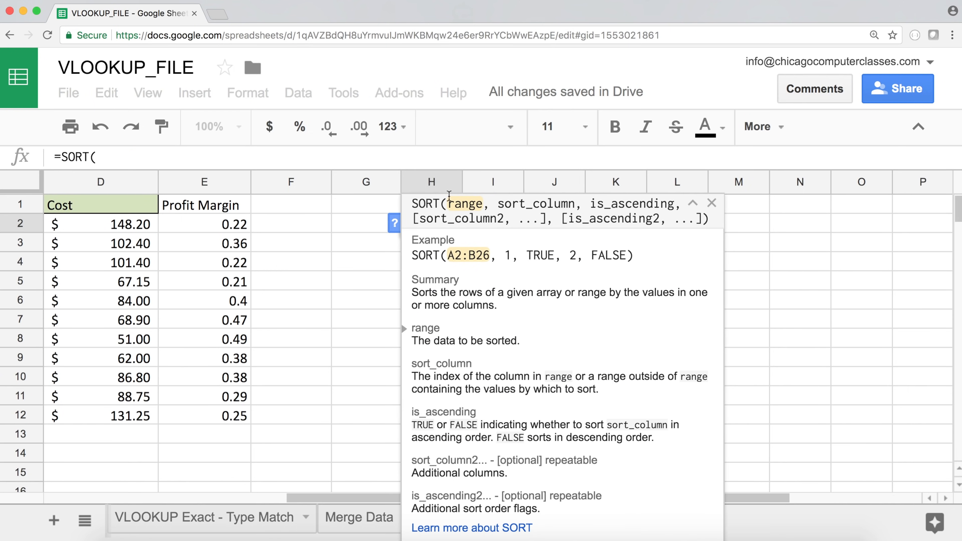
click(462, 159)
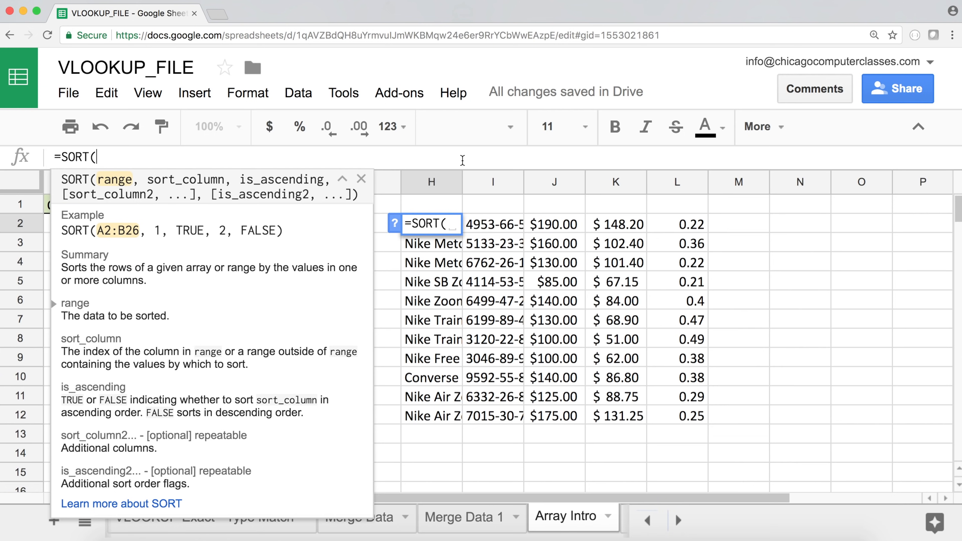
key(super+v)
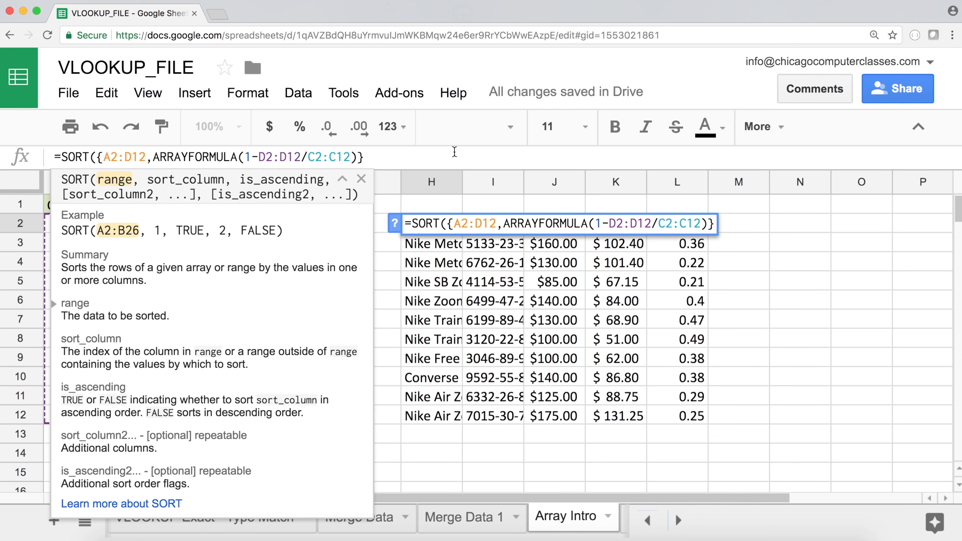
text(, )
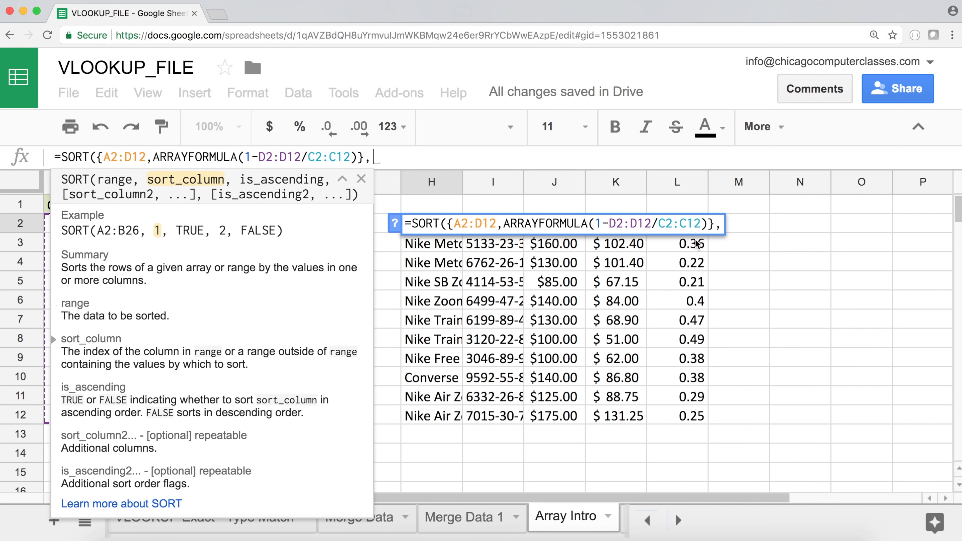
text(5,)
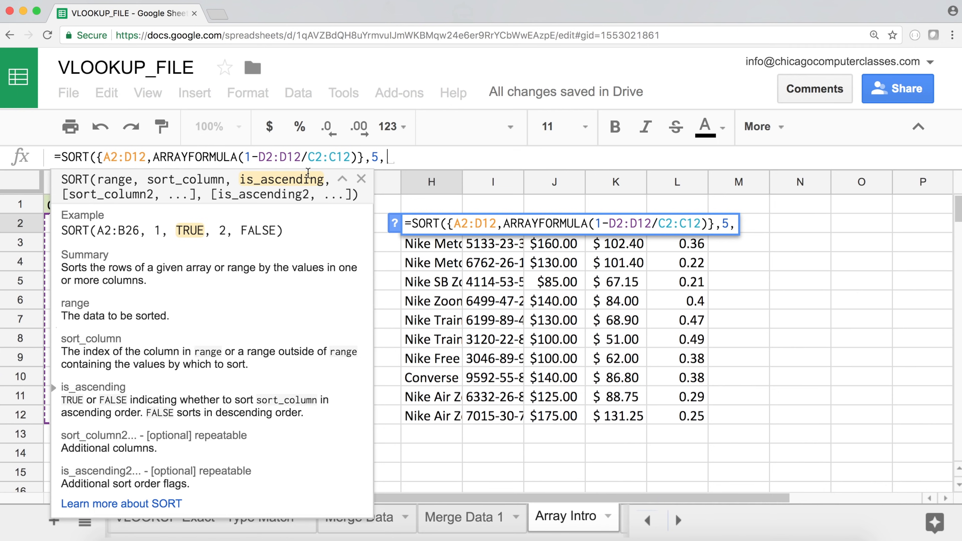
text(0))
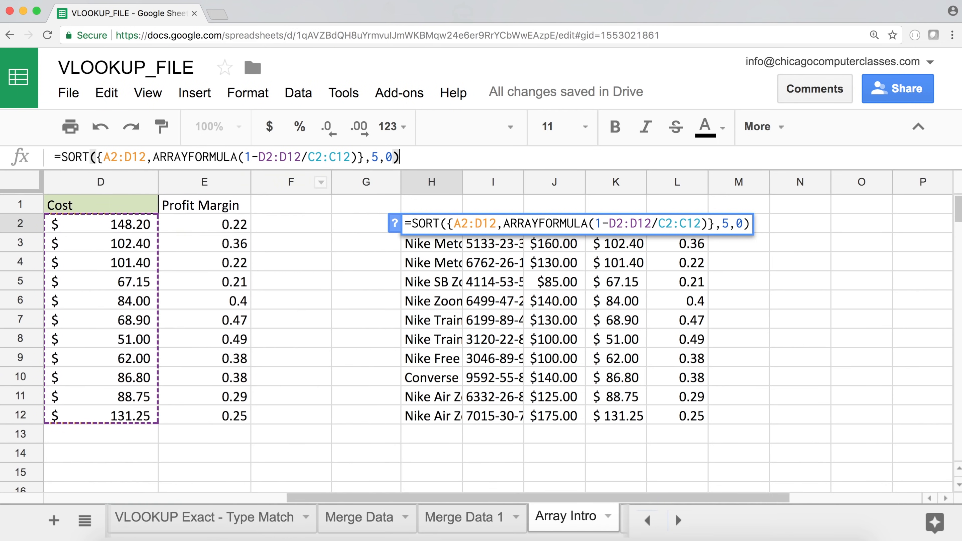
key(Return)
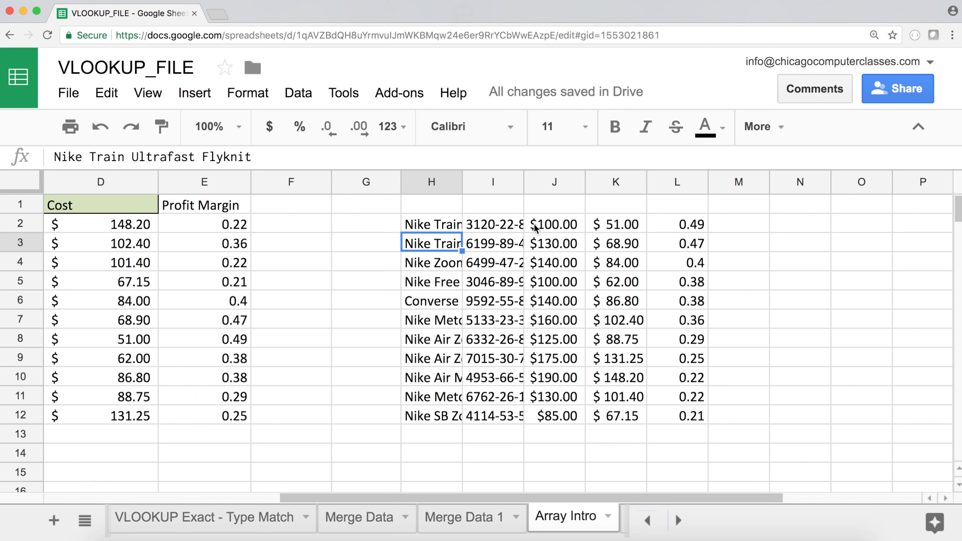
click(686, 228)
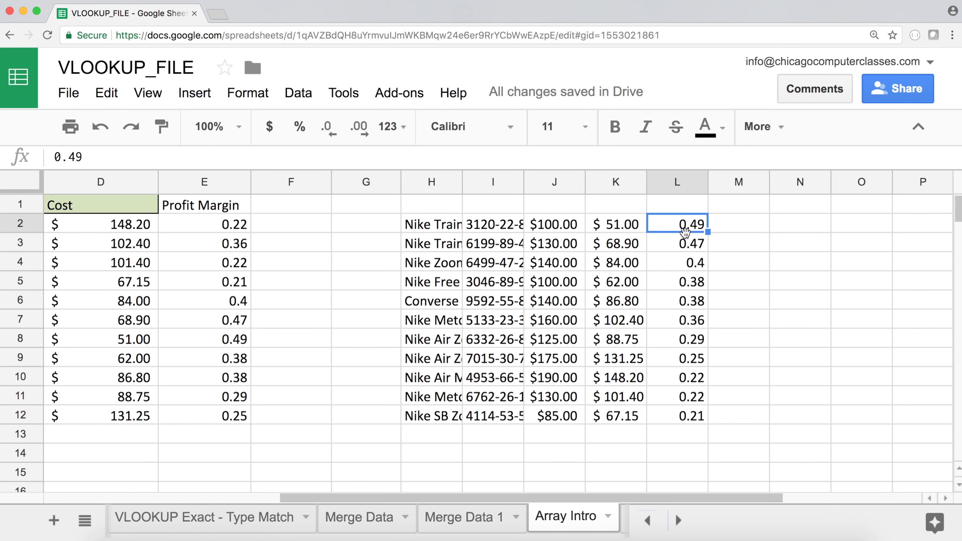
Nest the whole SORT expression in H2 inside ARRAY_CONSTRAIN as its input range
click(447, 228)
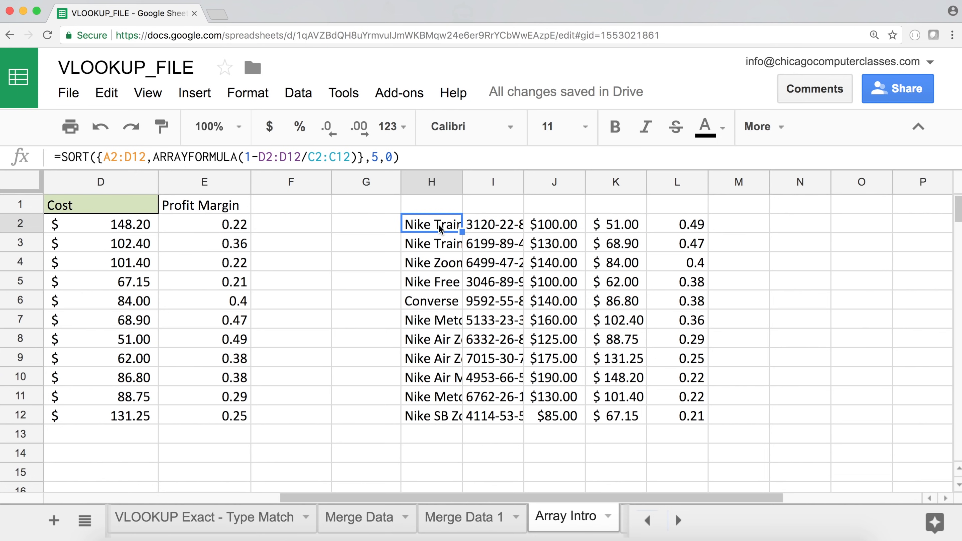
double_click(438, 224)
drag(412, 224, 916, 231)
key(super+c)
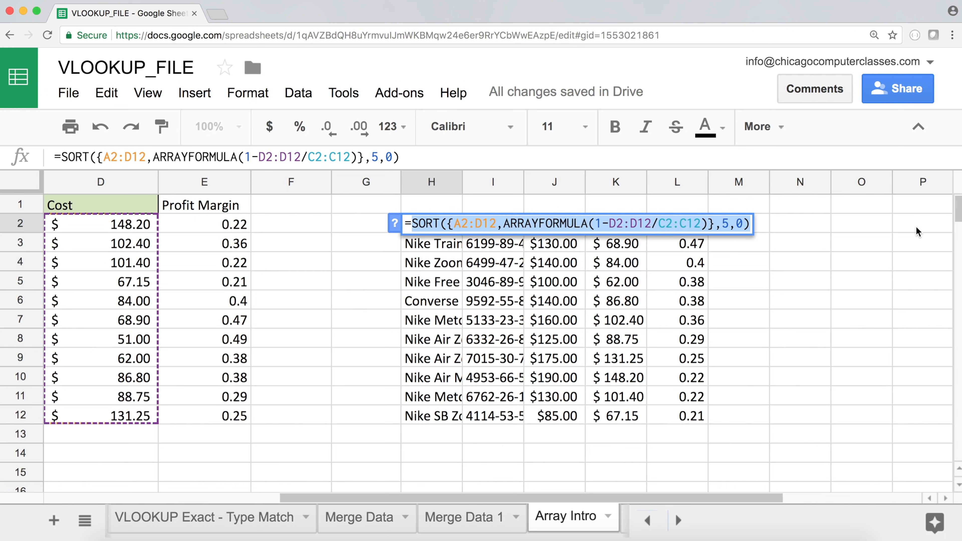
key(BackSpace)
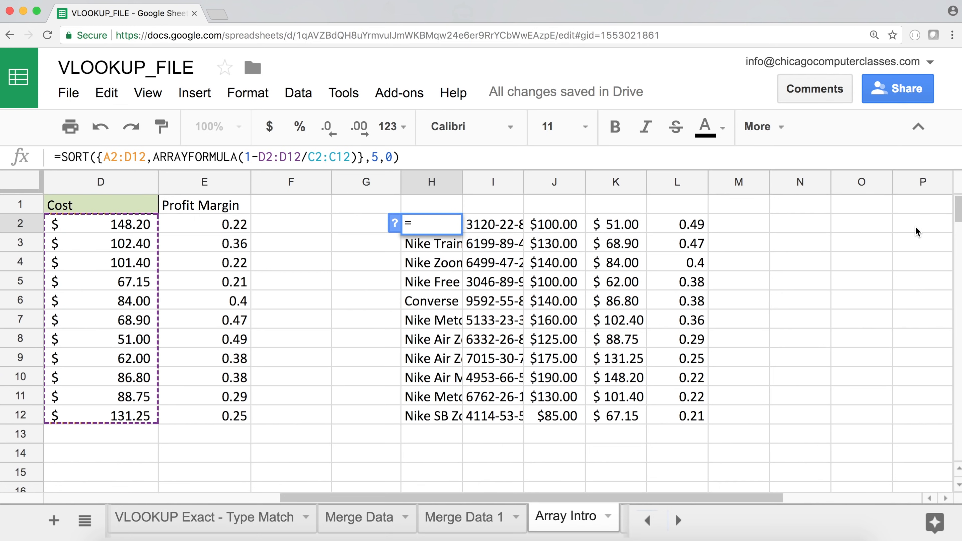
text(ar)
key(Up)
key(Up)
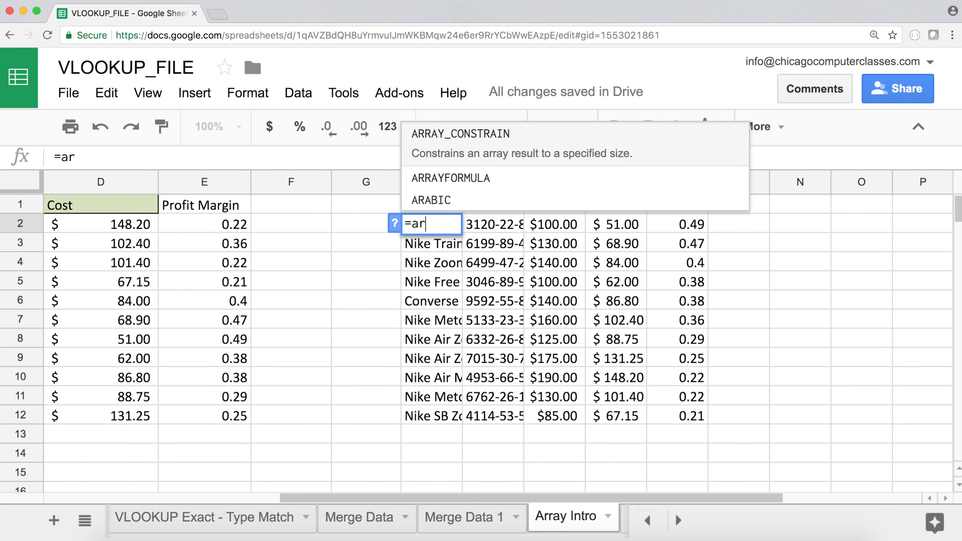
key(Tab)
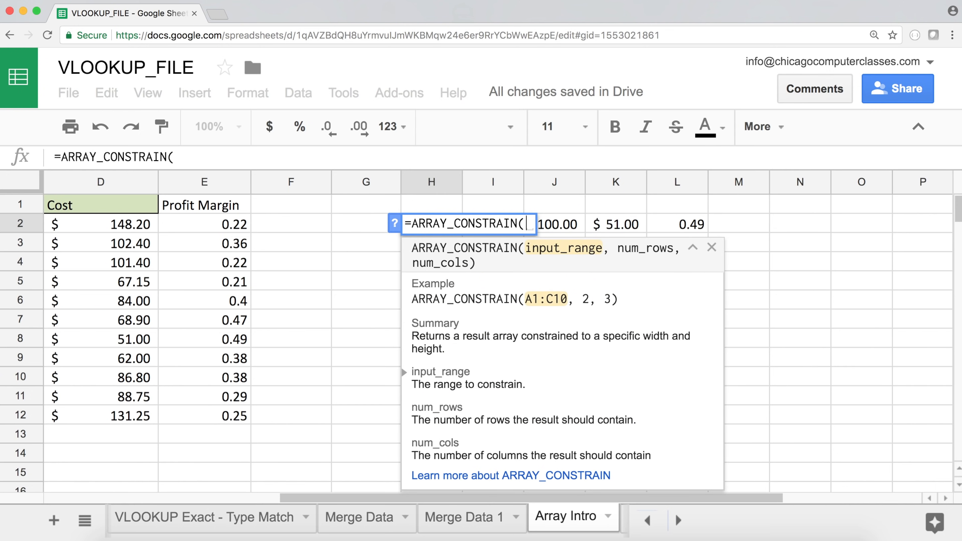
key(super+v)
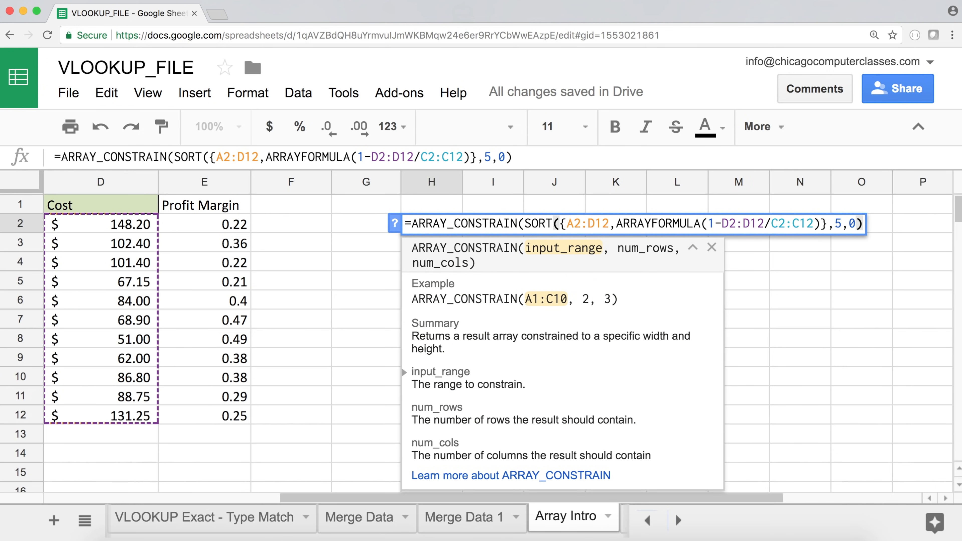
Complete the ARRAY_CONSTRAIN formula in H2 with 5 rows and 4 columns, leaving the margin column out of the output
text(,)
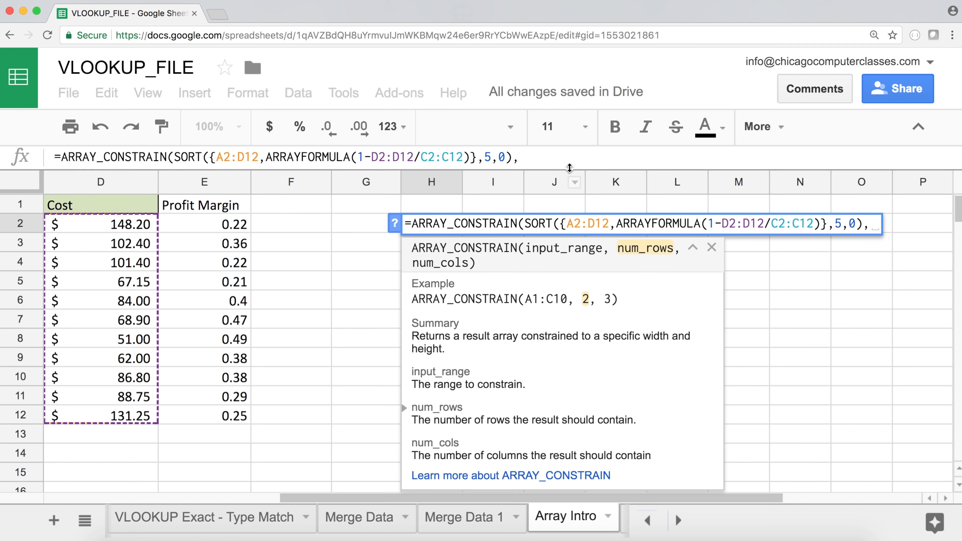
text(5)
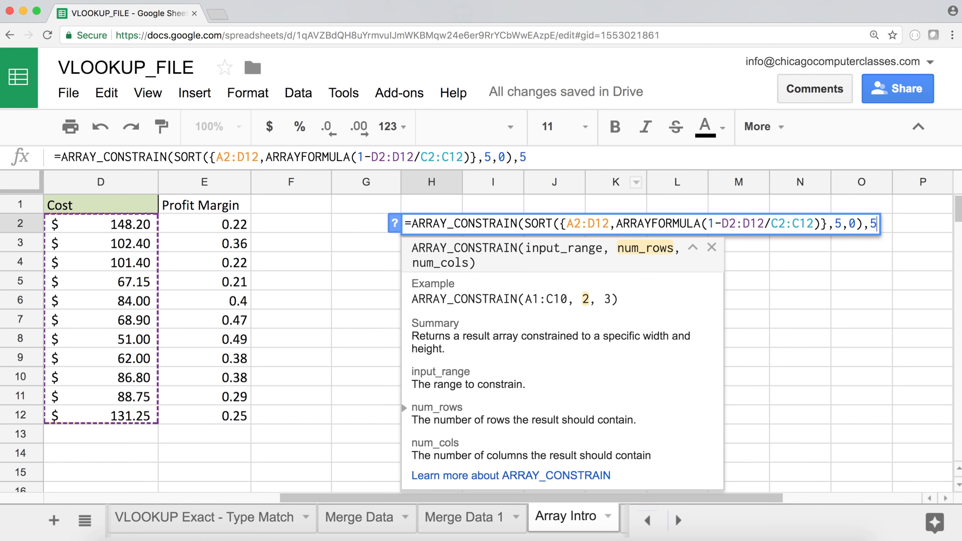
text(,)
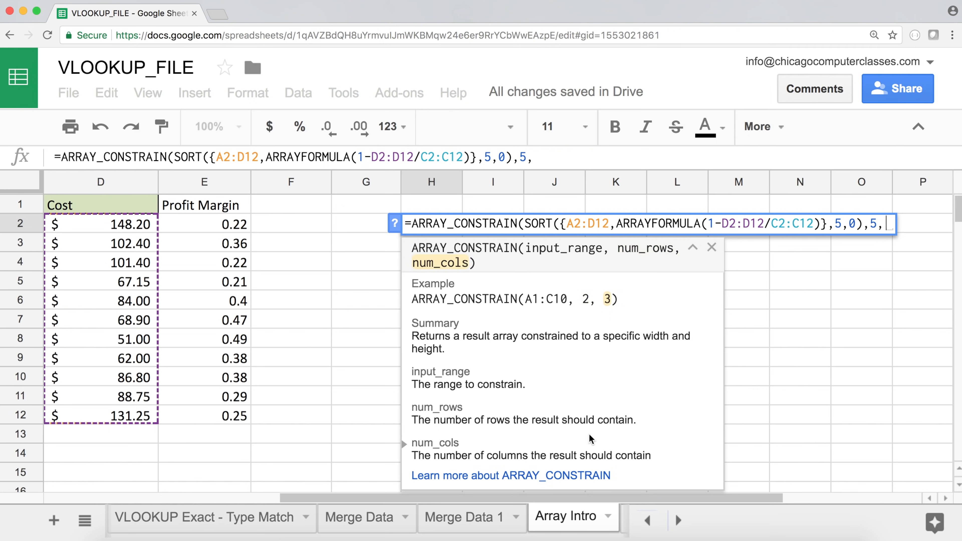
drag(762, 504, 625, 506)
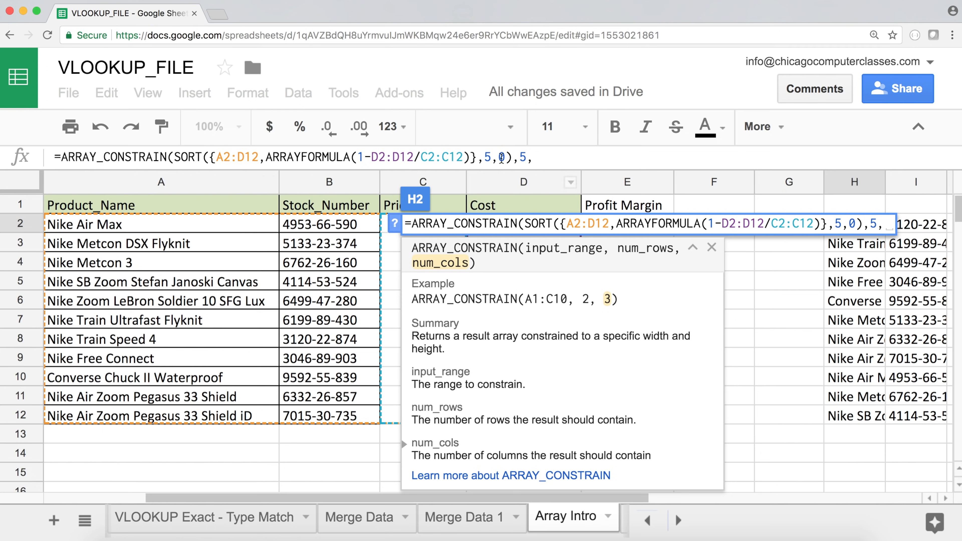
click(555, 155)
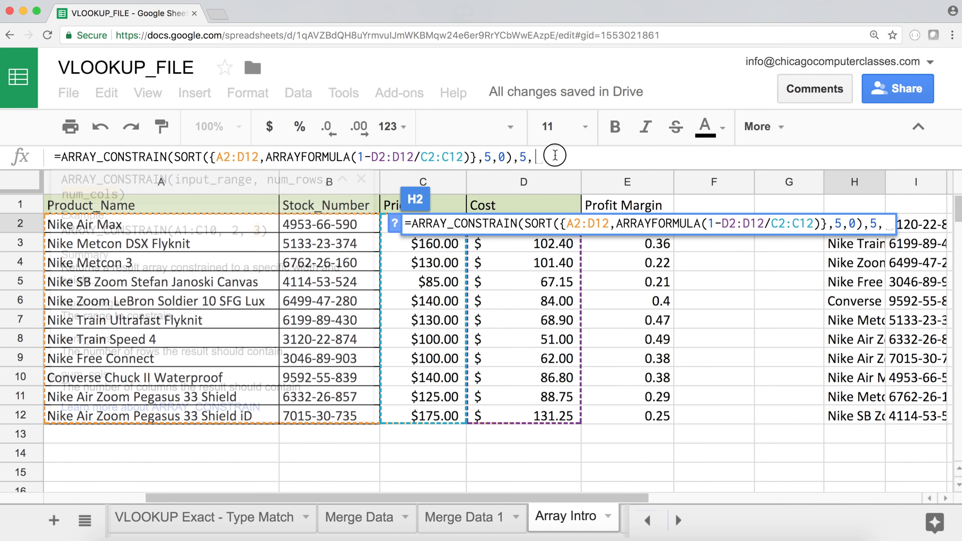
text(4)
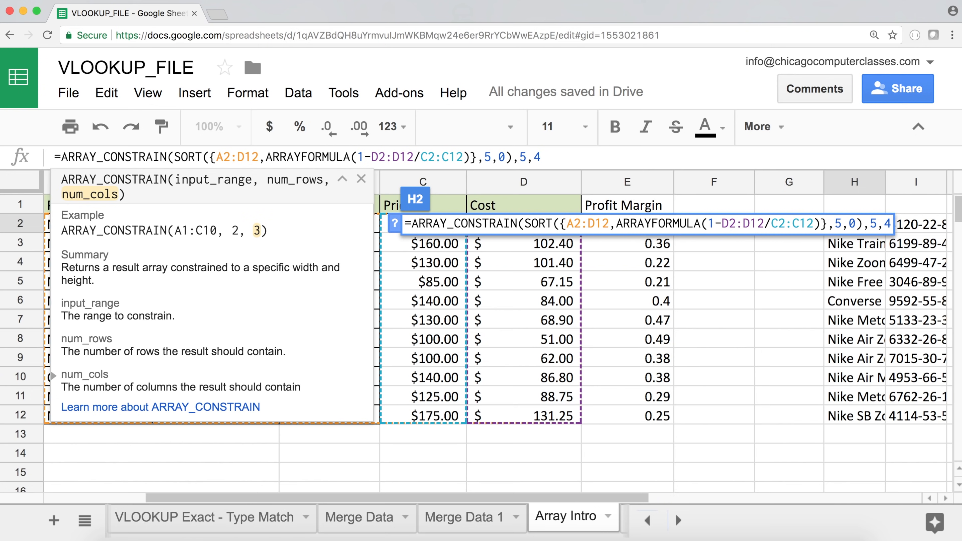
text())
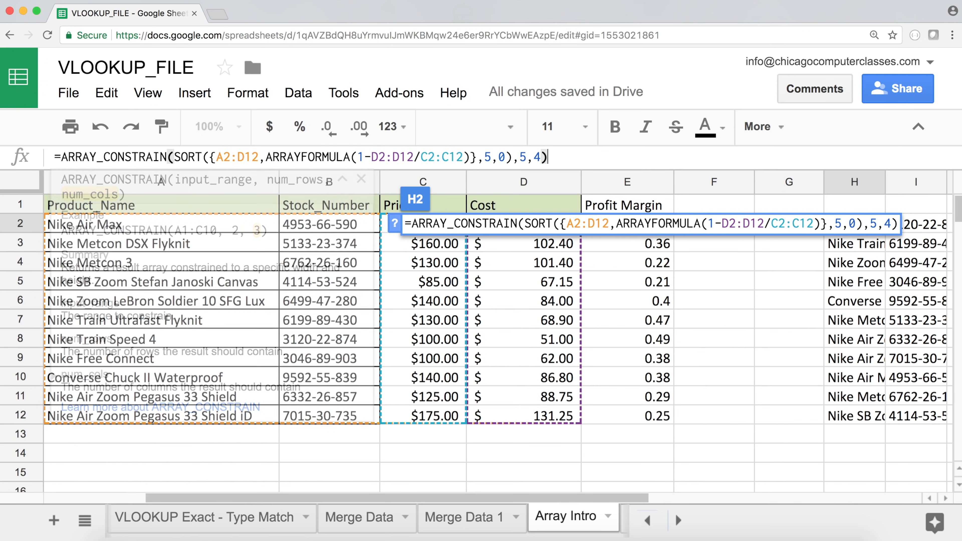
key(Return)
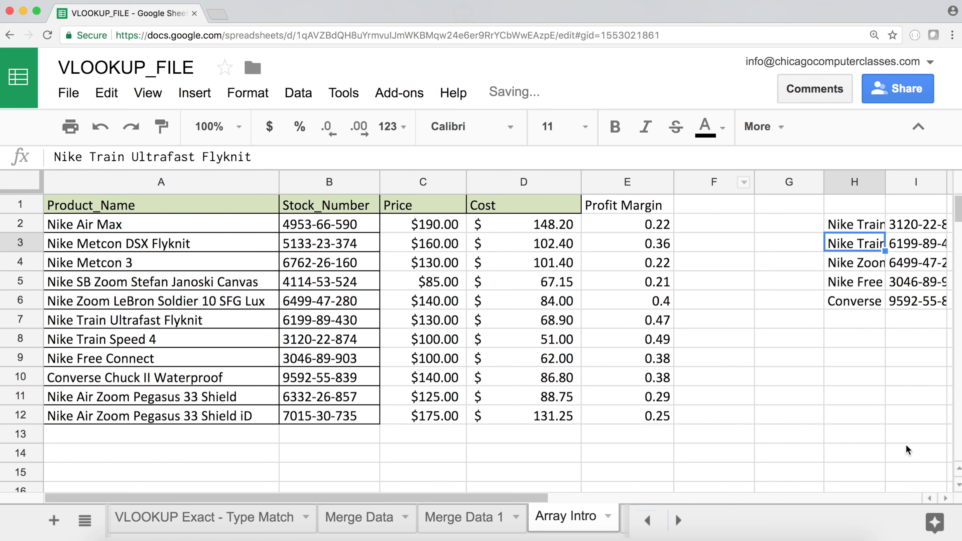
Review the constrained product output in H2:K6, its formula in H2 and the Price lookup formula in C2
click(943, 499)
drag(619, 224, 797, 307)
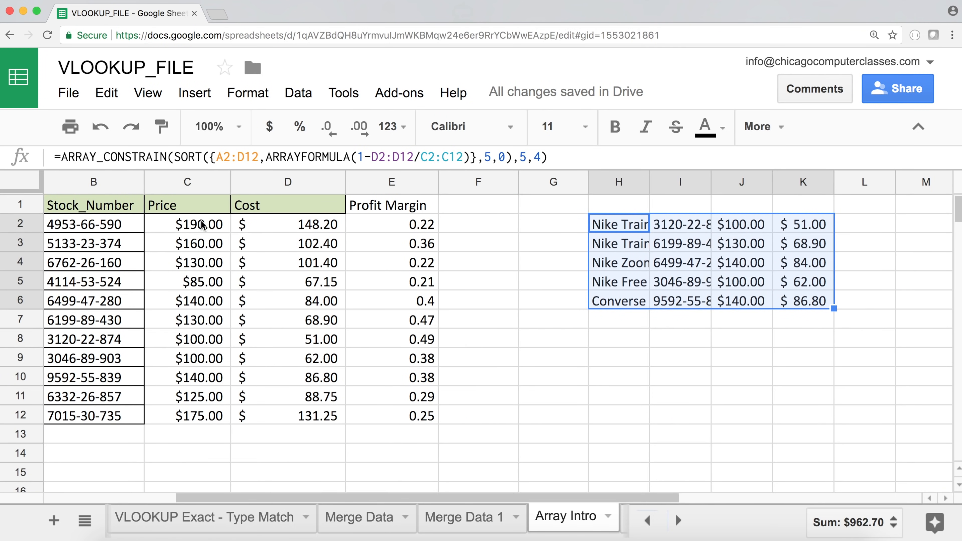
click(620, 228)
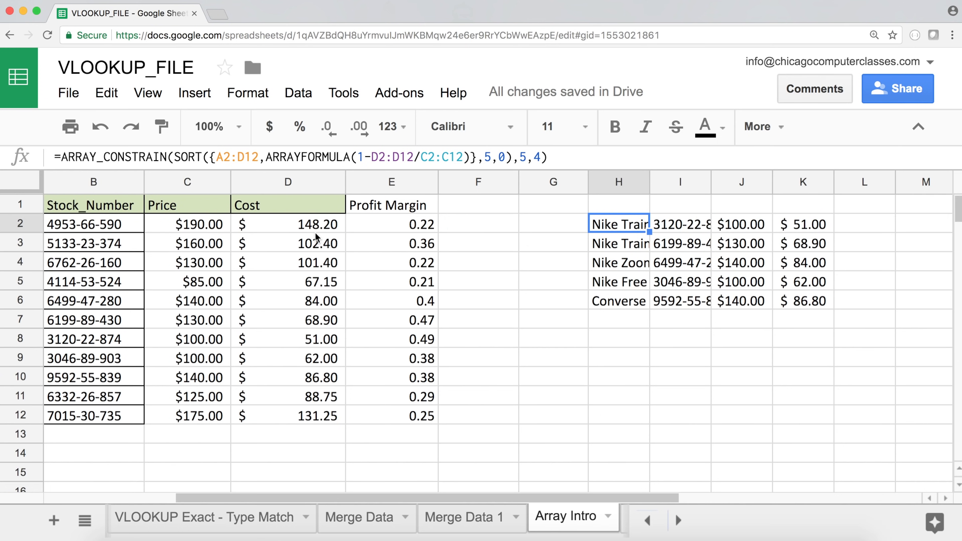
click(188, 225)
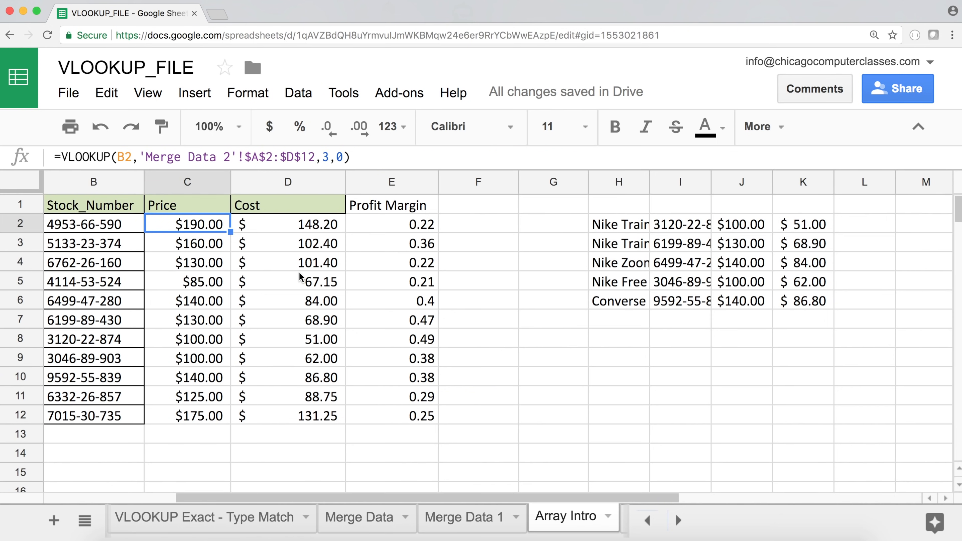
Highlight the output's Price and Cost values in J2:K6 and widen column H to show more of the product names
click(735, 228)
drag(733, 238, 736, 301)
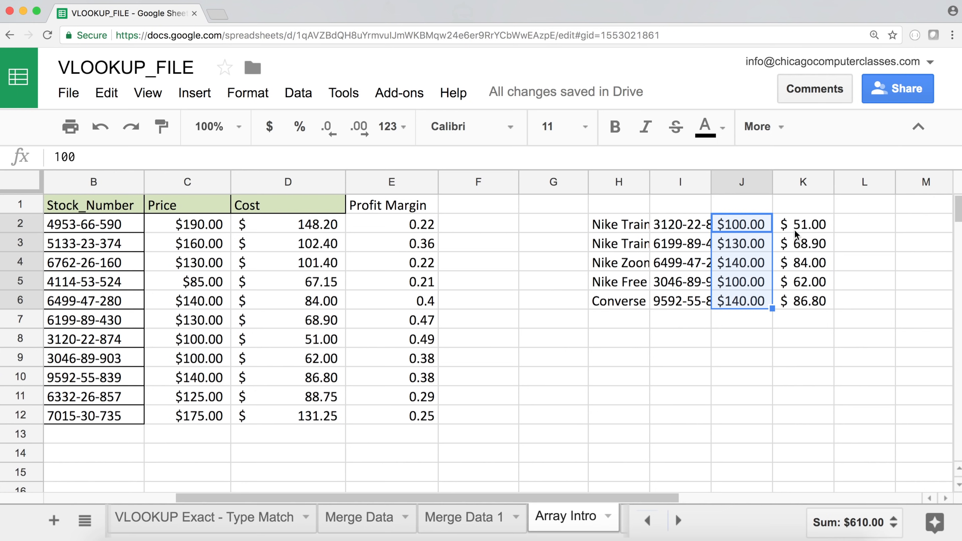
drag(792, 228, 790, 307)
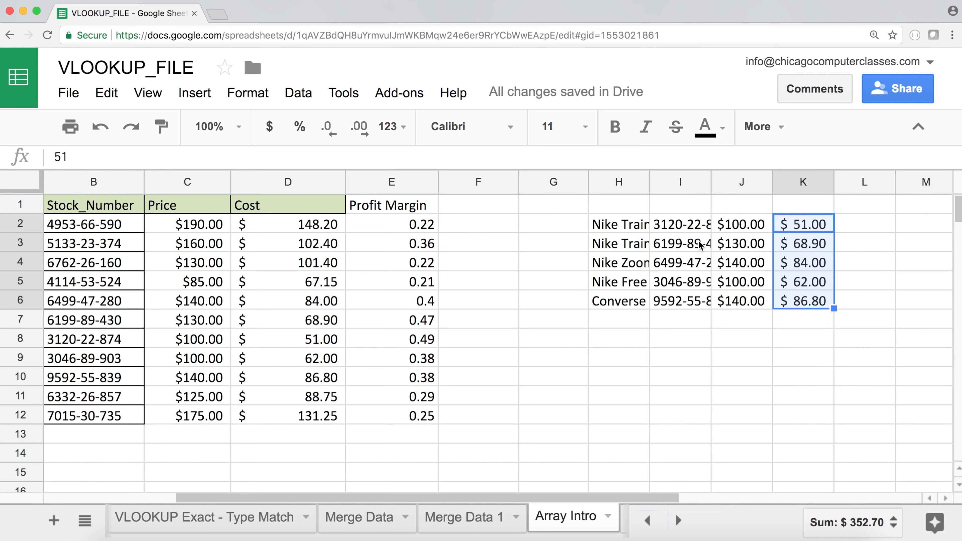
drag(649, 182, 722, 182)
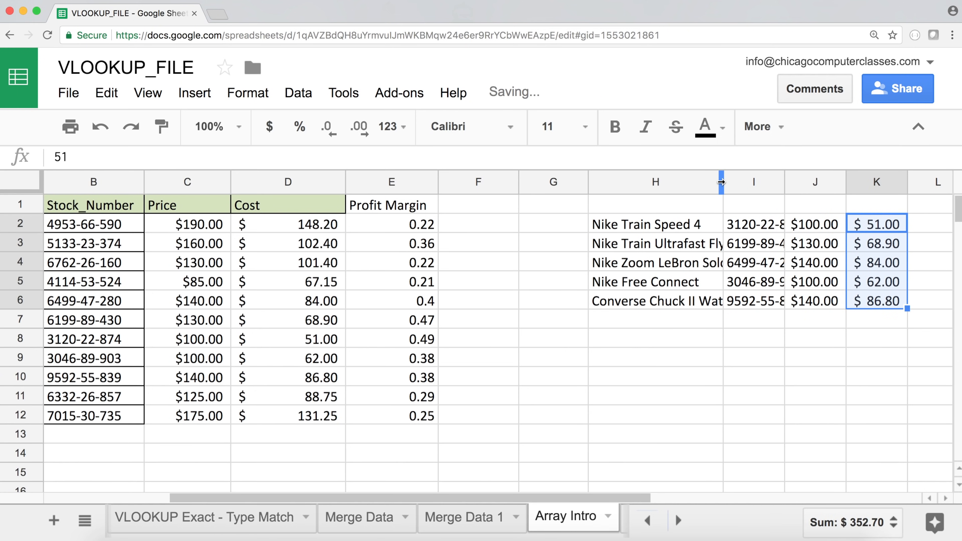
Compare the highest profit margins in E8 and E7 and their product names in column A with the sorted output order in column H
drag(630, 496, 616, 502)
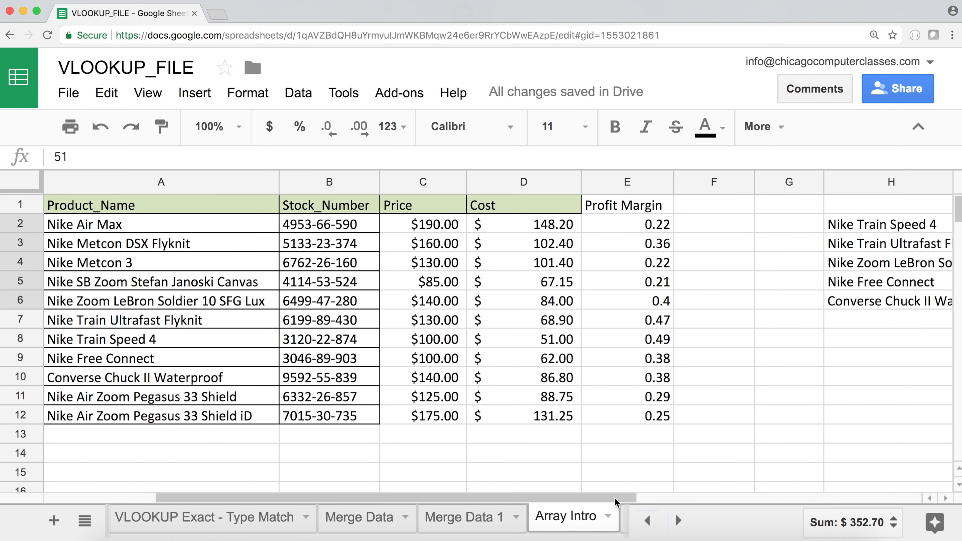
click(642, 344)
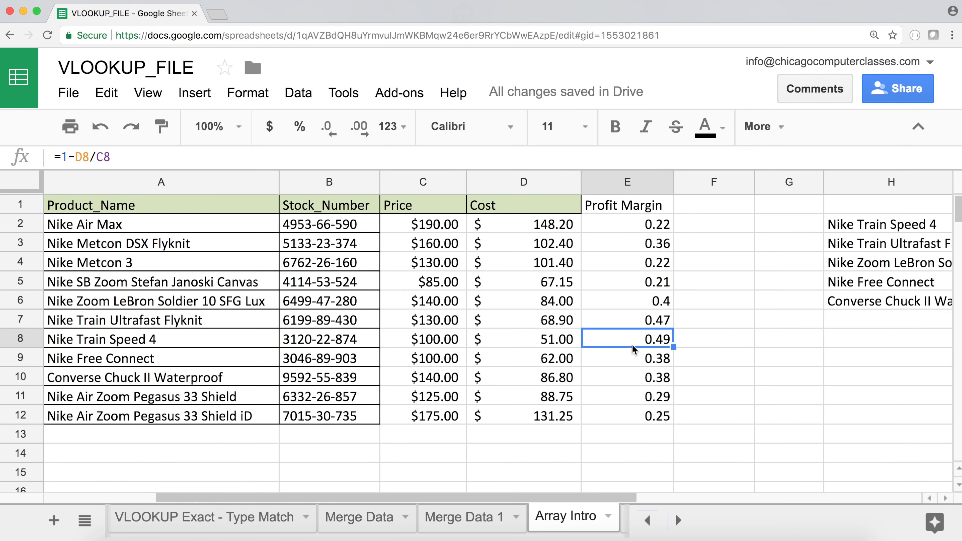
click(214, 344)
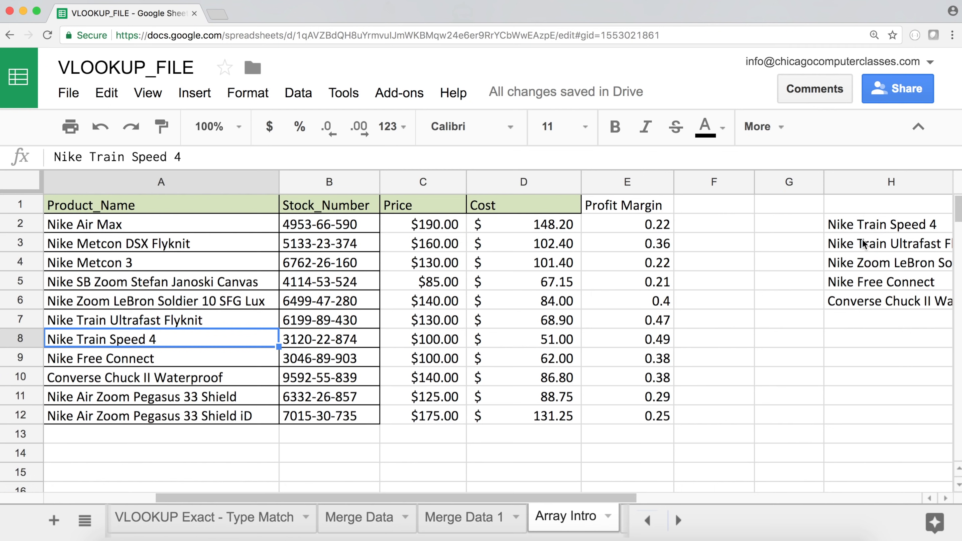
click(662, 341)
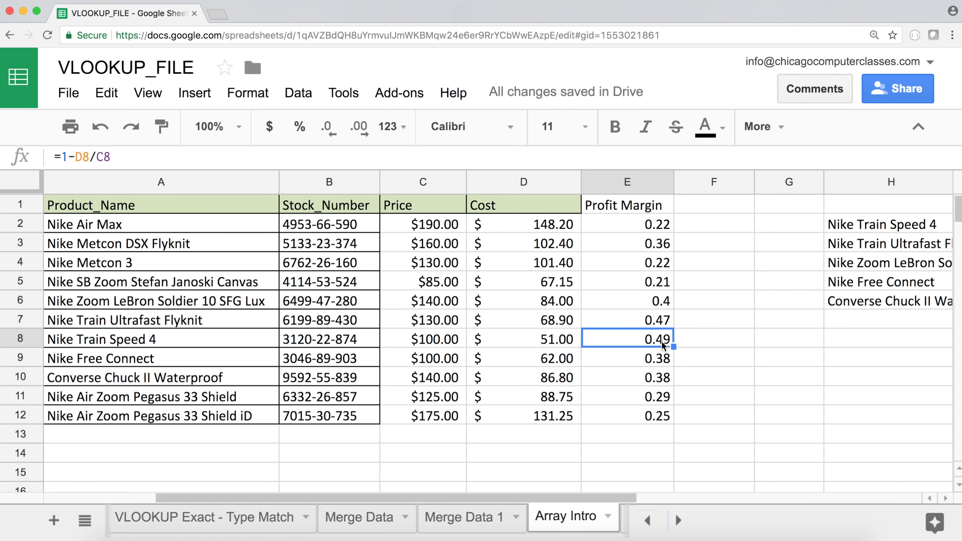
click(660, 325)
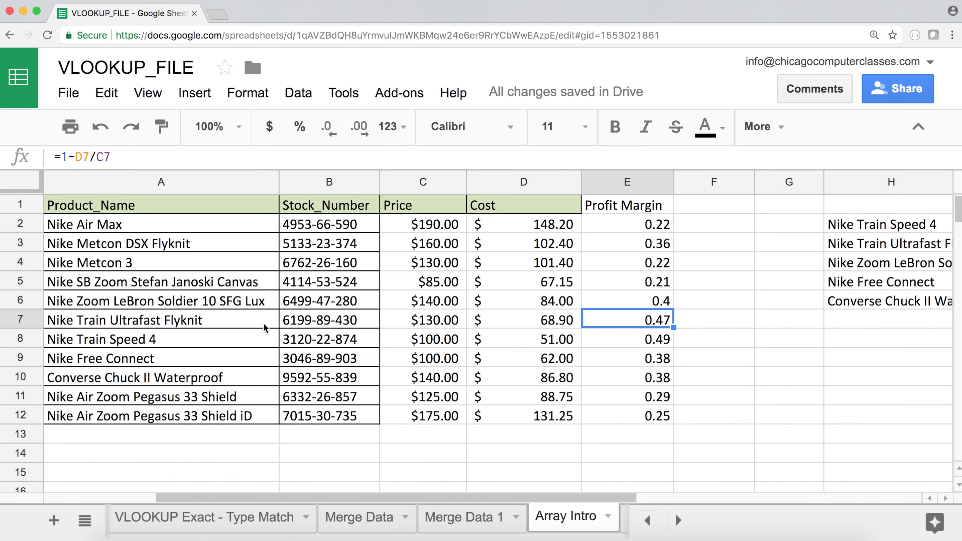
click(240, 323)
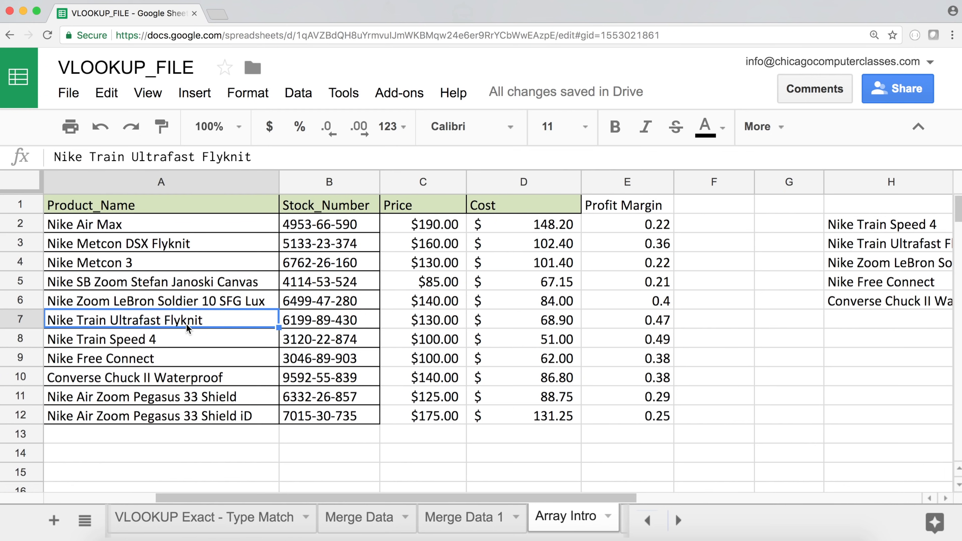
Review the nested ARRAY_CONSTRAIN formula in H2 without editing it, clear H2 to remove the output, and select G2
drag(630, 498, 719, 505)
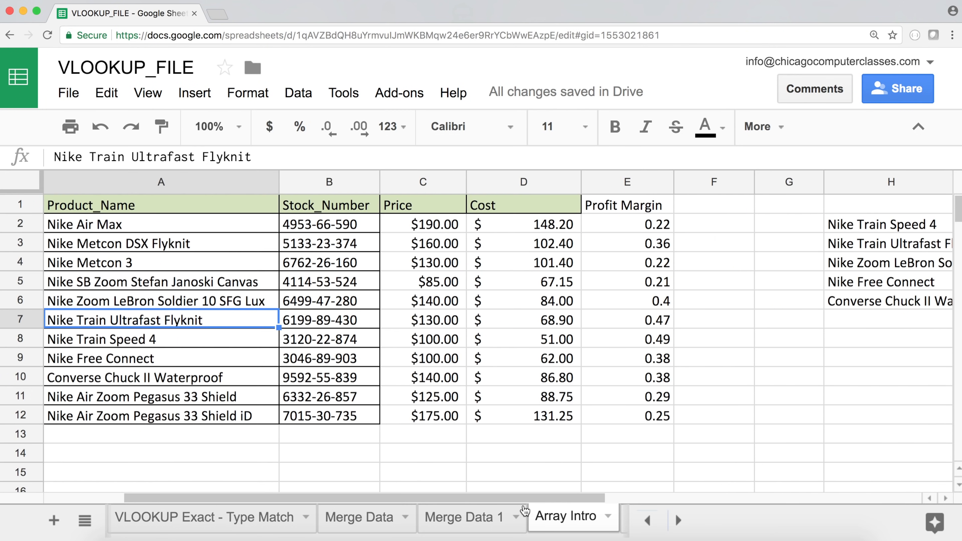
drag(515, 500, 632, 509)
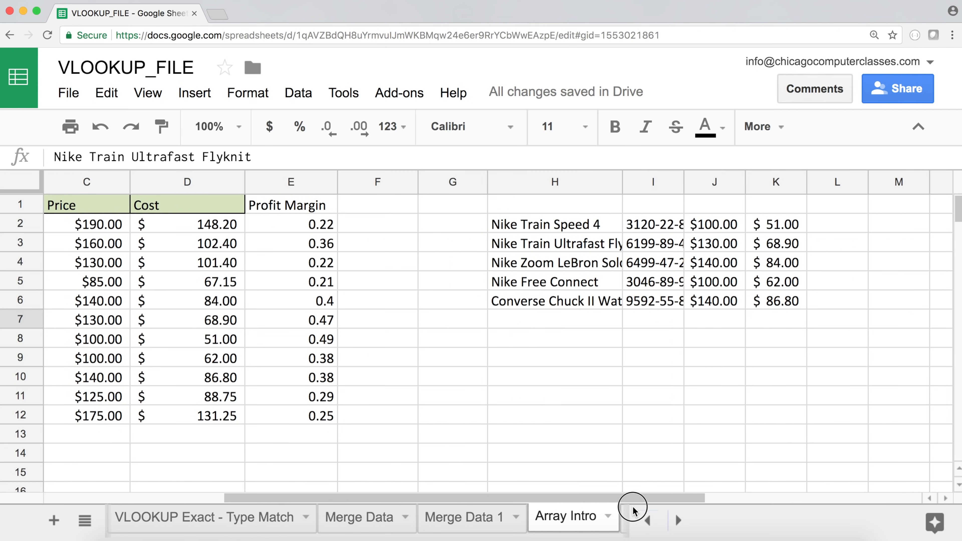
click(535, 225)
double_click(535, 225)
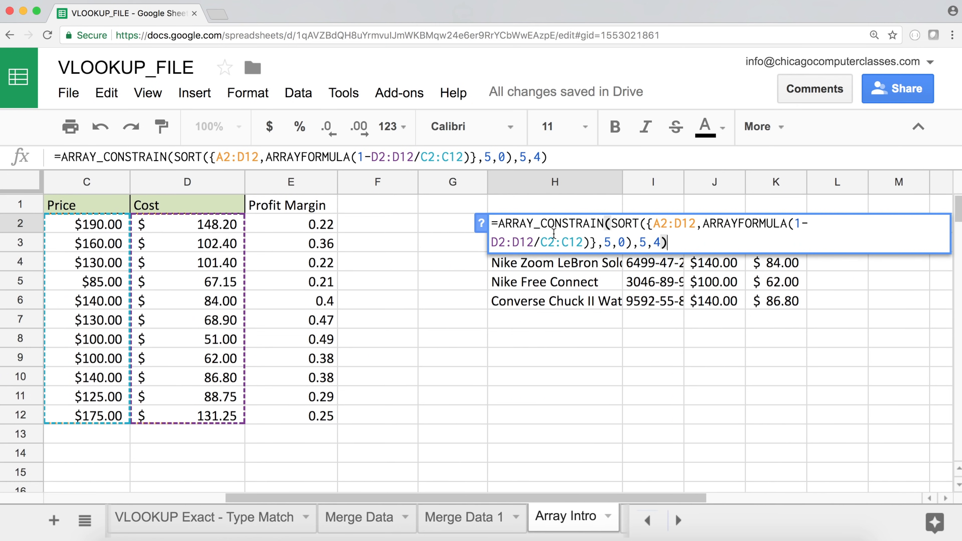
double_click(535, 225)
click(650, 232)
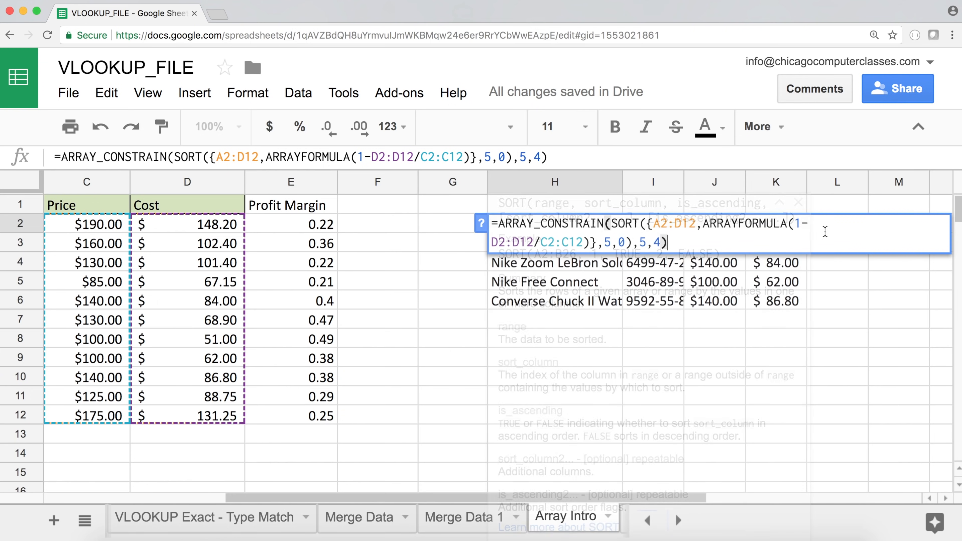
key(Escape)
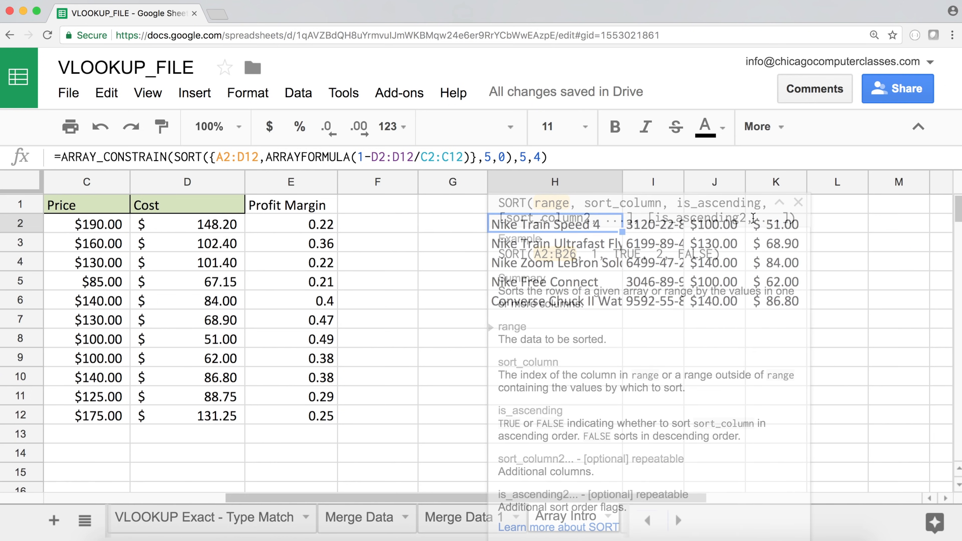
drag(619, 498, 450, 495)
key(Left)
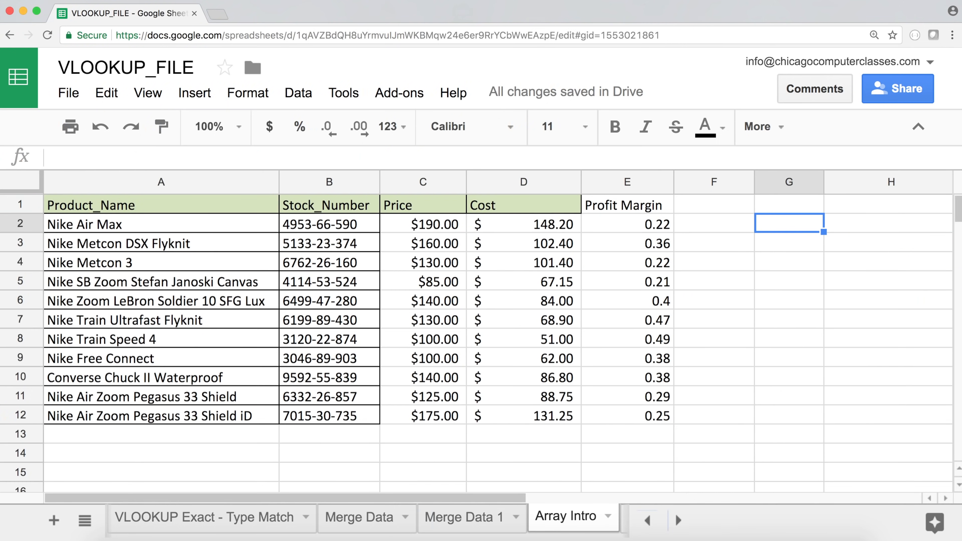